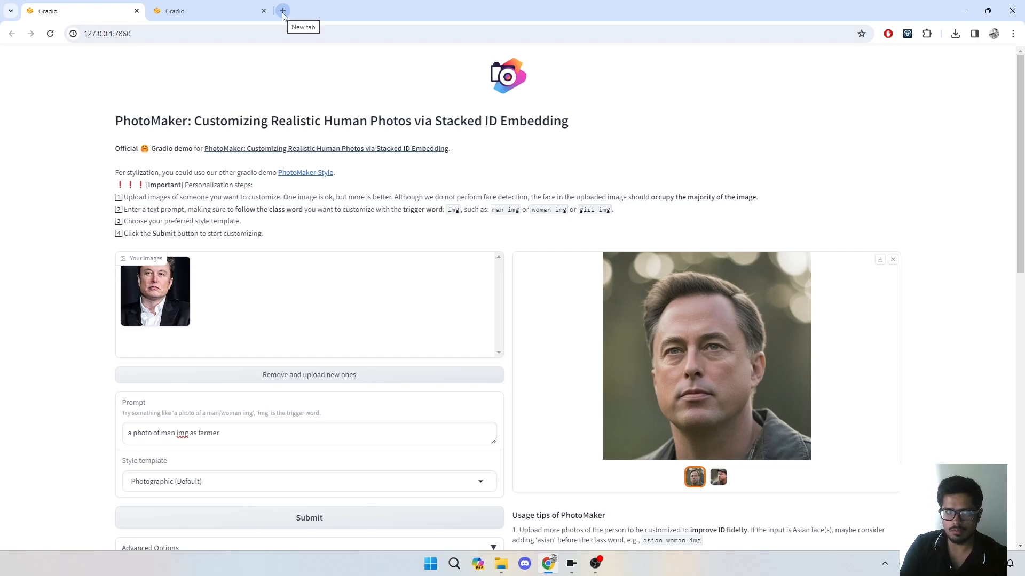
Search Google for pinokio in a new tab, open the pinokio.computer site and look over its home page
click(282, 15)
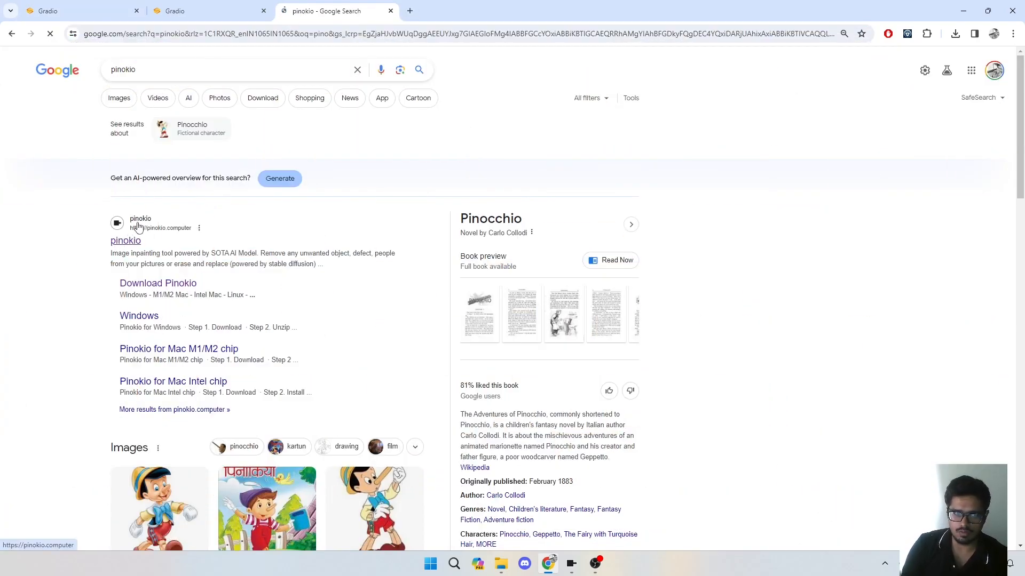
scroll(361, 203, down, 3)
scroll(382, 203, up, 3)
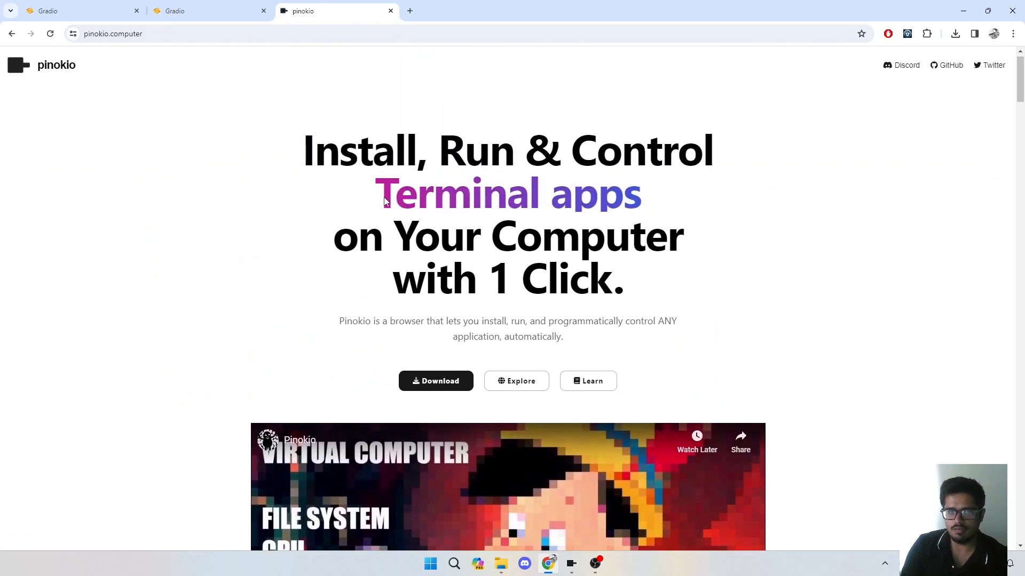
scroll(402, 200, down, 10)
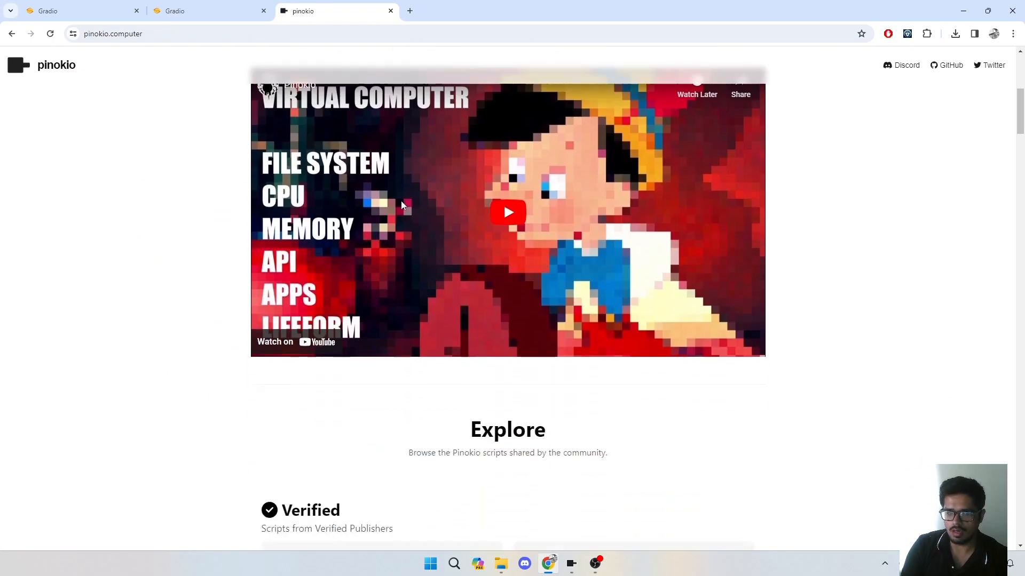
drag(482, 181, 544, 182)
scroll(593, 112, down, 3)
click(604, 93)
scroll(554, 231, up, 3)
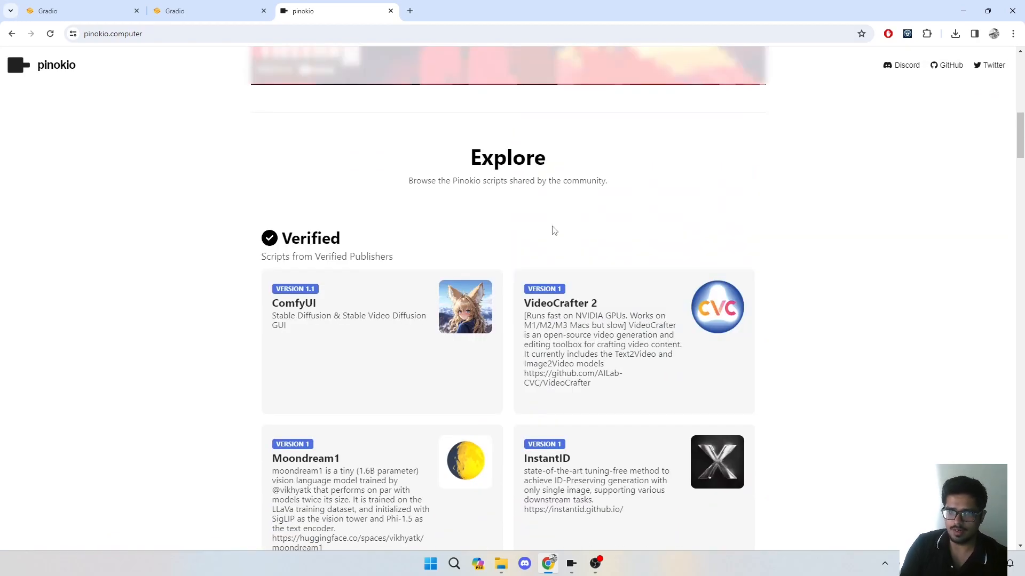
Review the PhotoMaker demo's uploaded photo, prompt, advanced options and generated images in the first Gradio tab
click(64, 10)
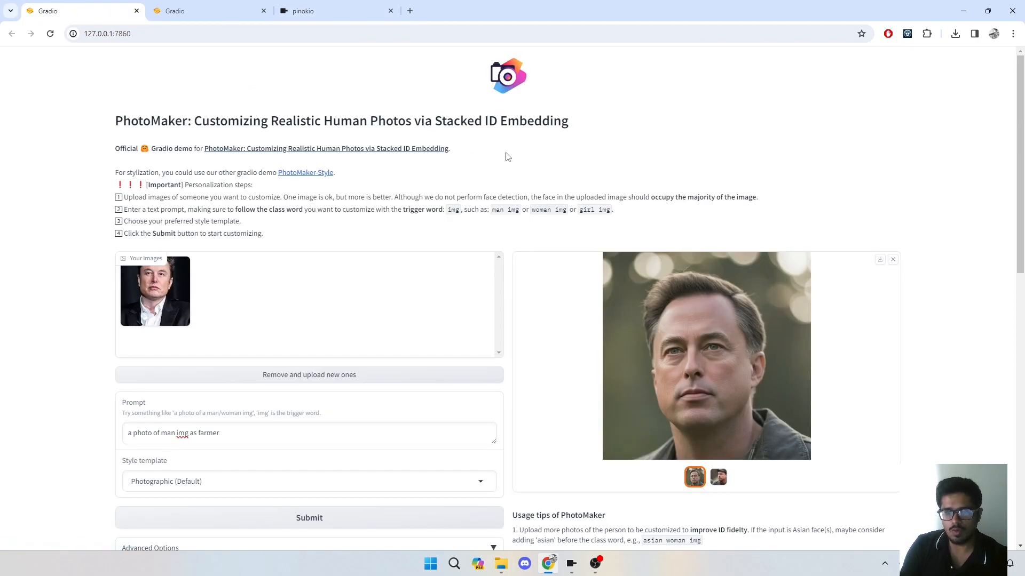
scroll(603, 195, down, 2)
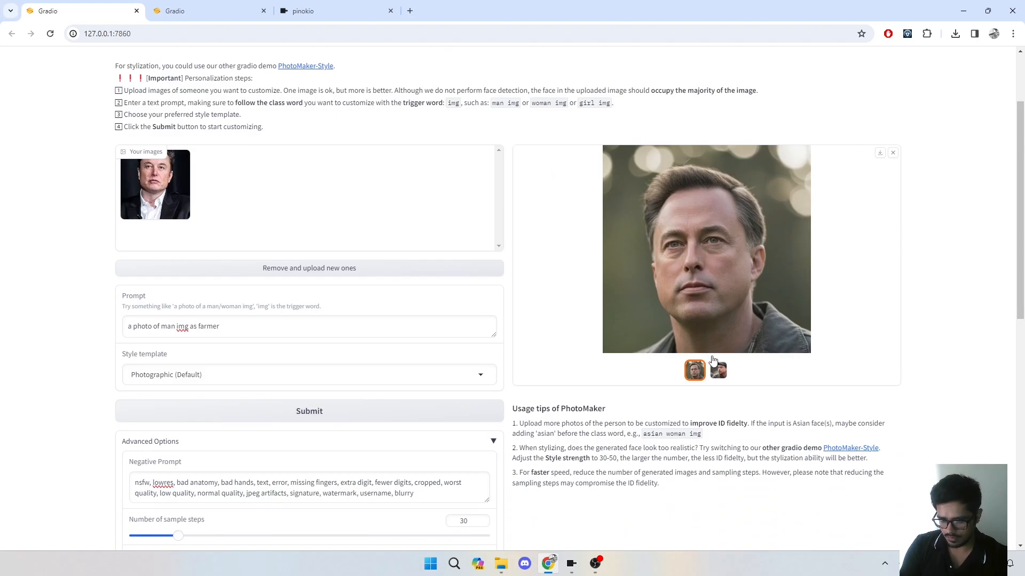
scroll(338, 227, down, 3)
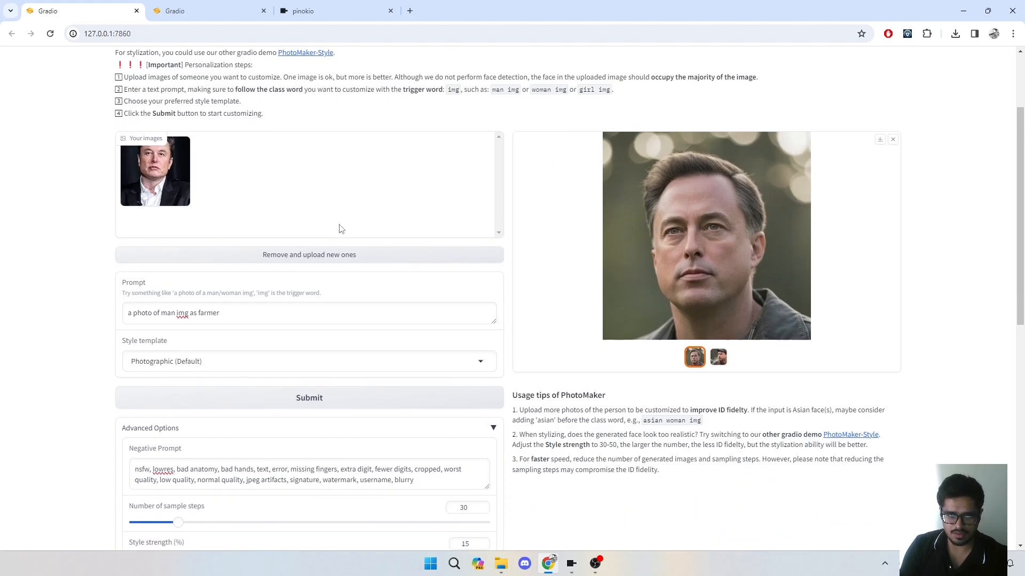
scroll(343, 218, down, 3)
scroll(320, 215, up, 3)
drag(172, 163, 261, 169)
scroll(494, 217, up, 3)
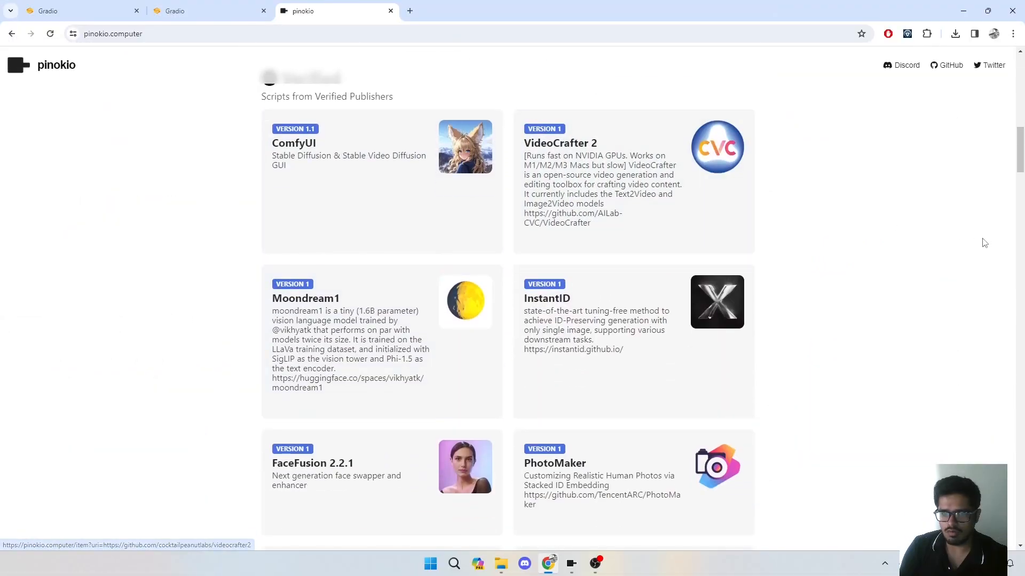
Examine the community scripts on the Pinokio site, including the StreamDiffusion description and its hardware requirements
scroll(853, 251, down, 1)
scroll(620, 425, up, 1)
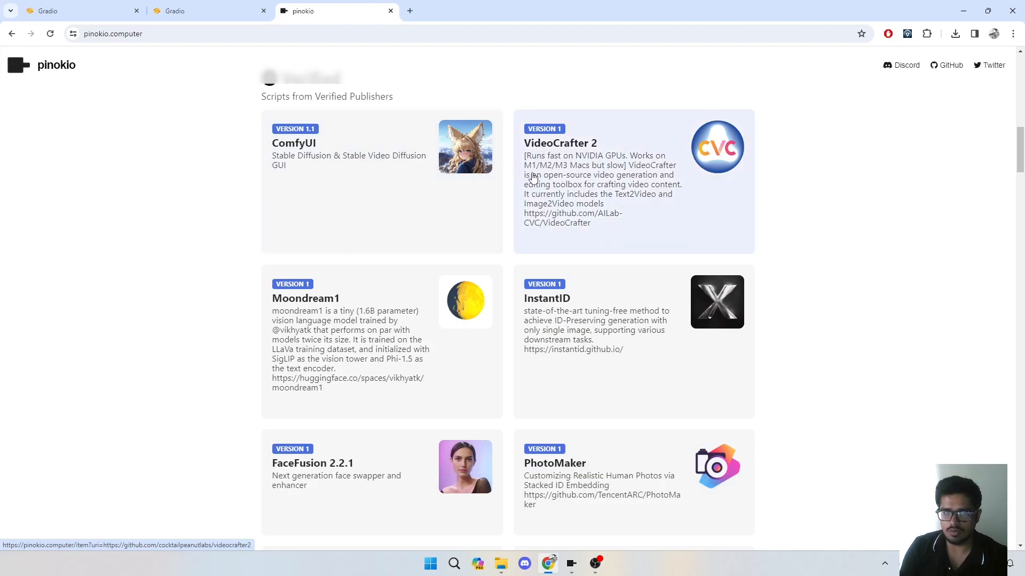
scroll(434, 313, down, 4)
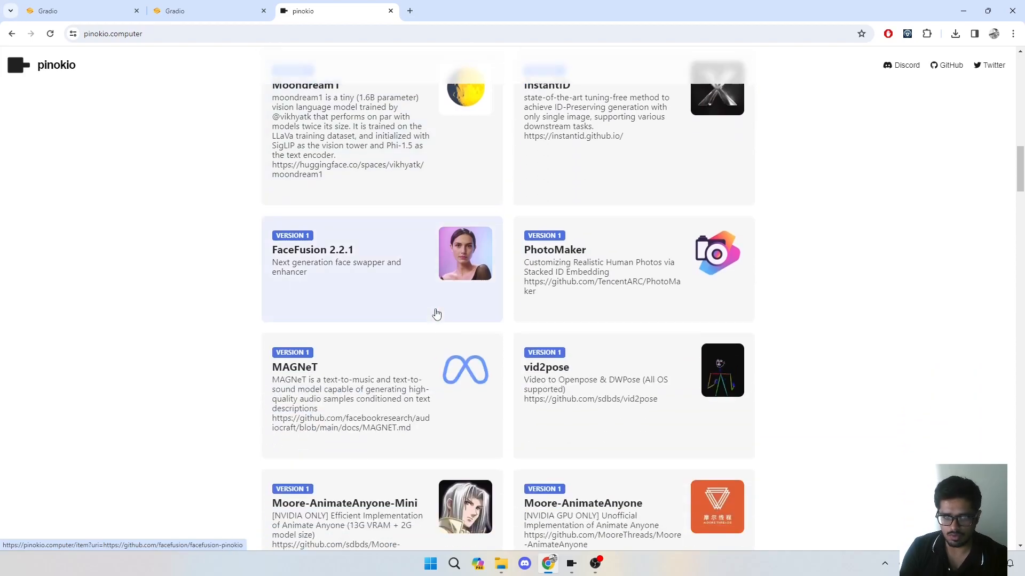
scroll(531, 288, down, 5)
scroll(527, 312, down, 4)
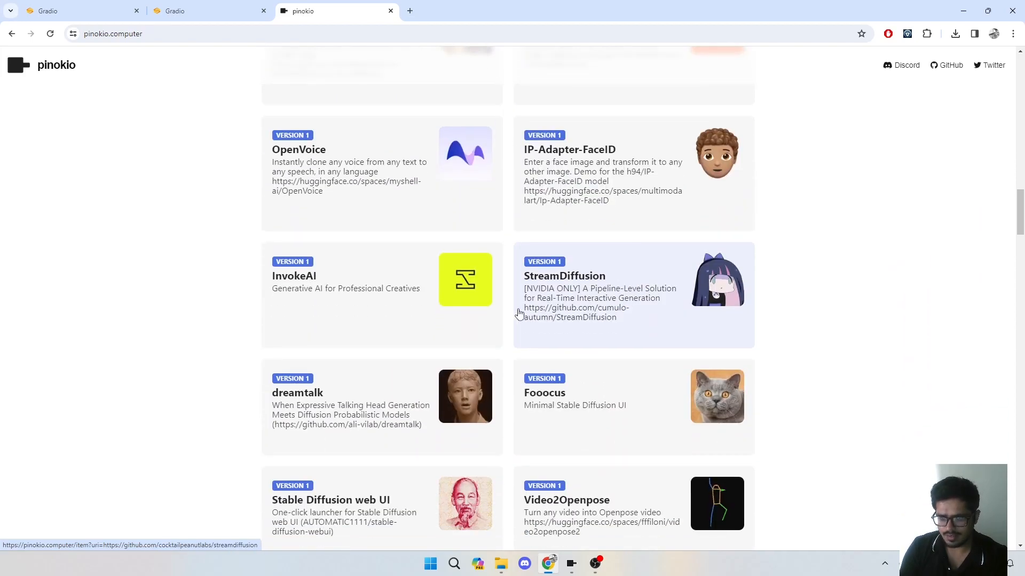
scroll(614, 307, down, 3)
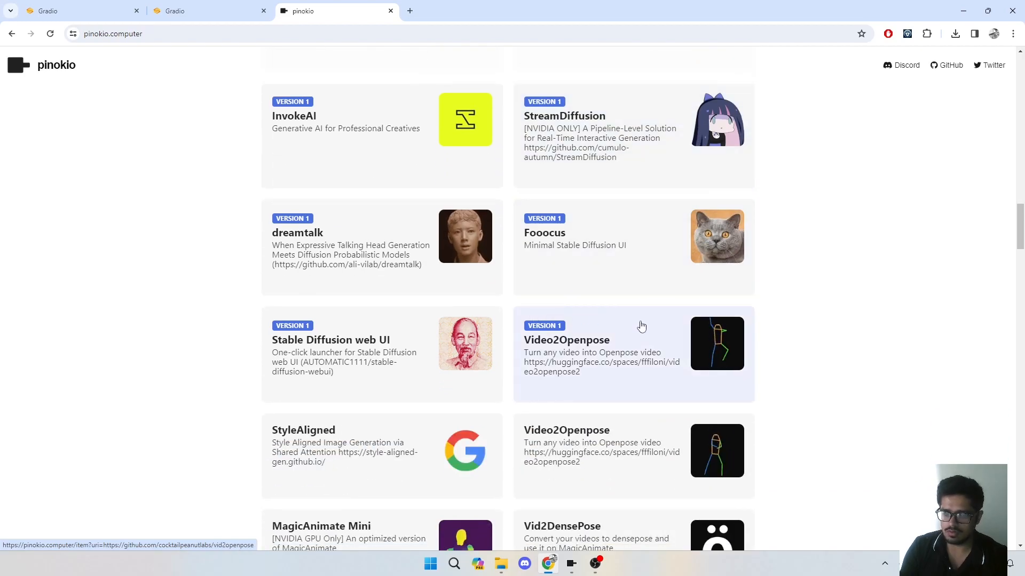
scroll(648, 331, up, 10)
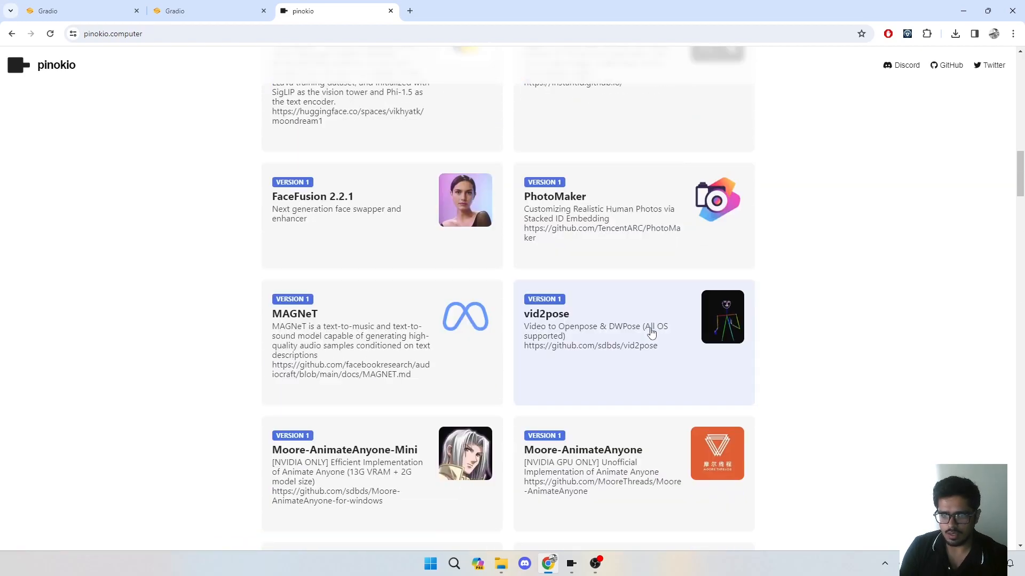
scroll(641, 309, up, 4)
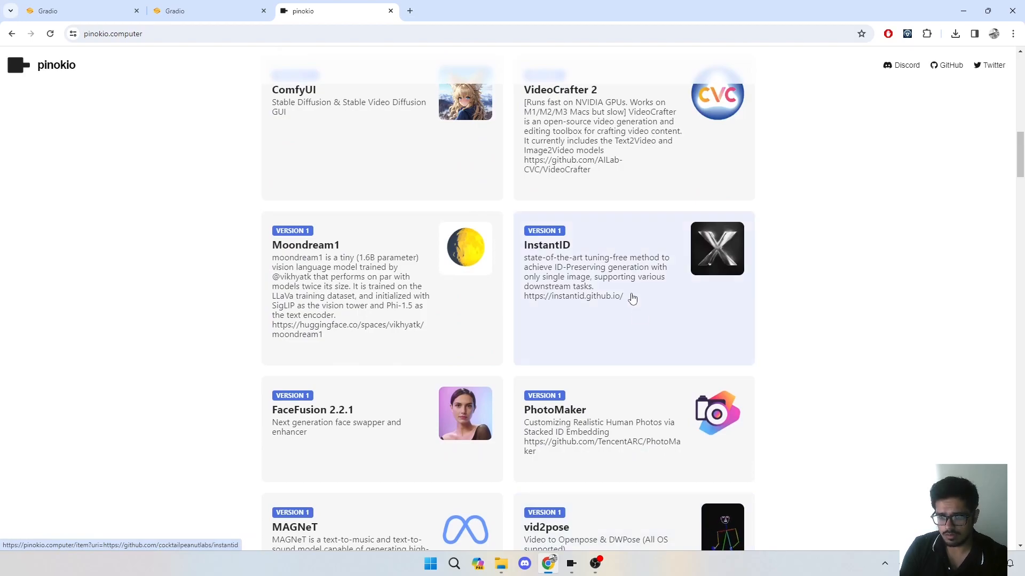
scroll(635, 296, up, 4)
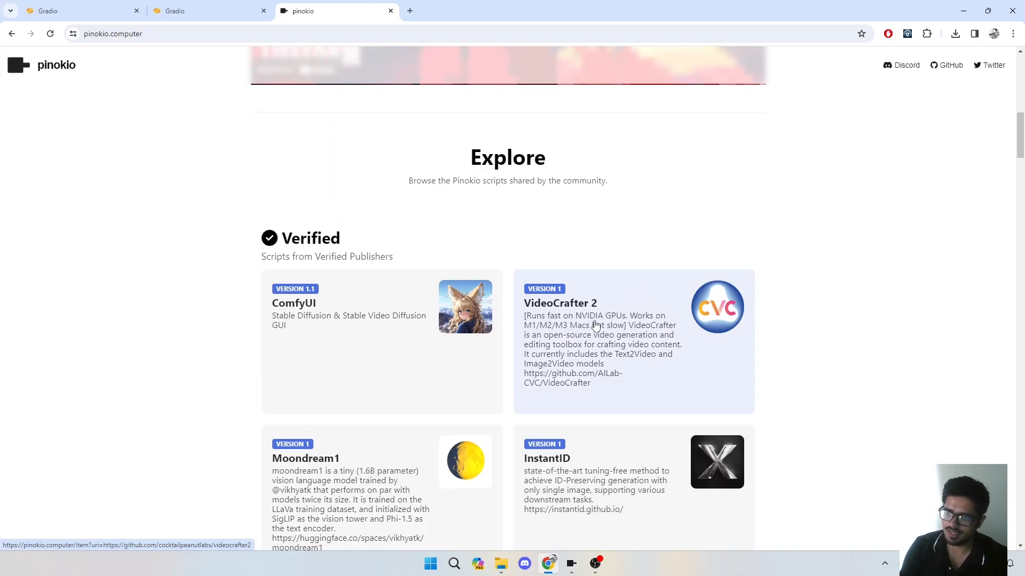
scroll(596, 325, down, 10)
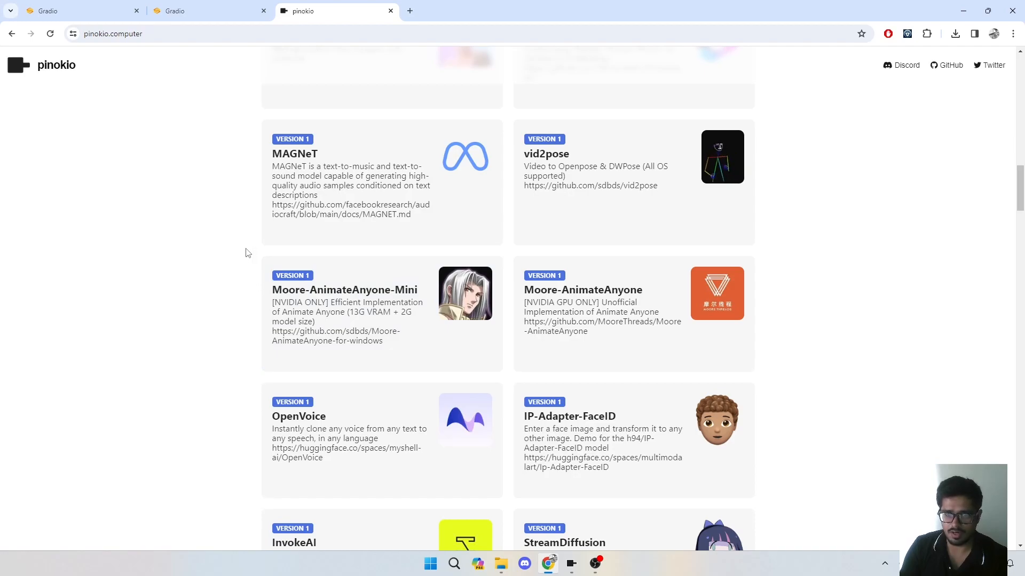
scroll(416, 277, down, 4)
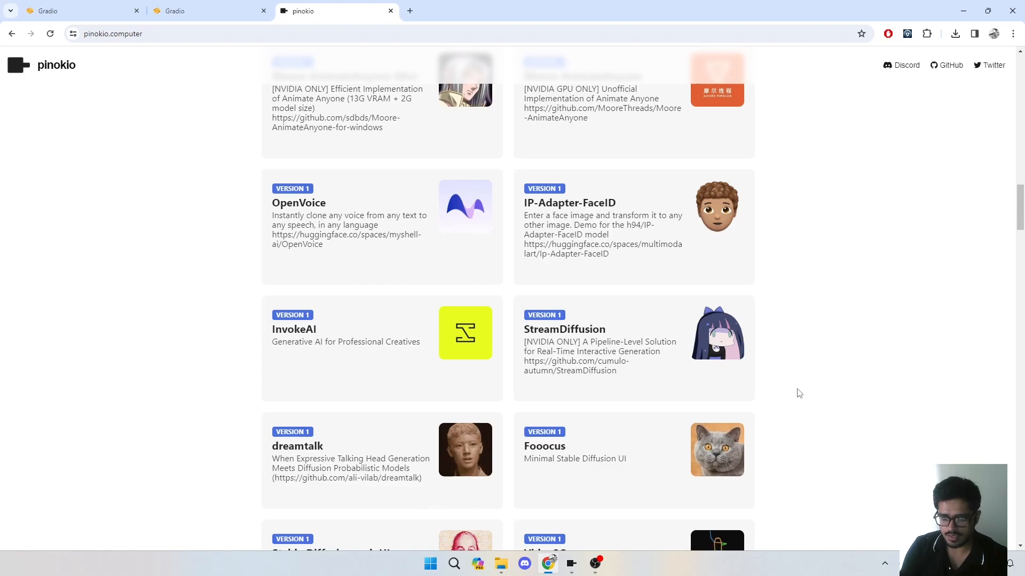
drag(618, 372, 539, 343)
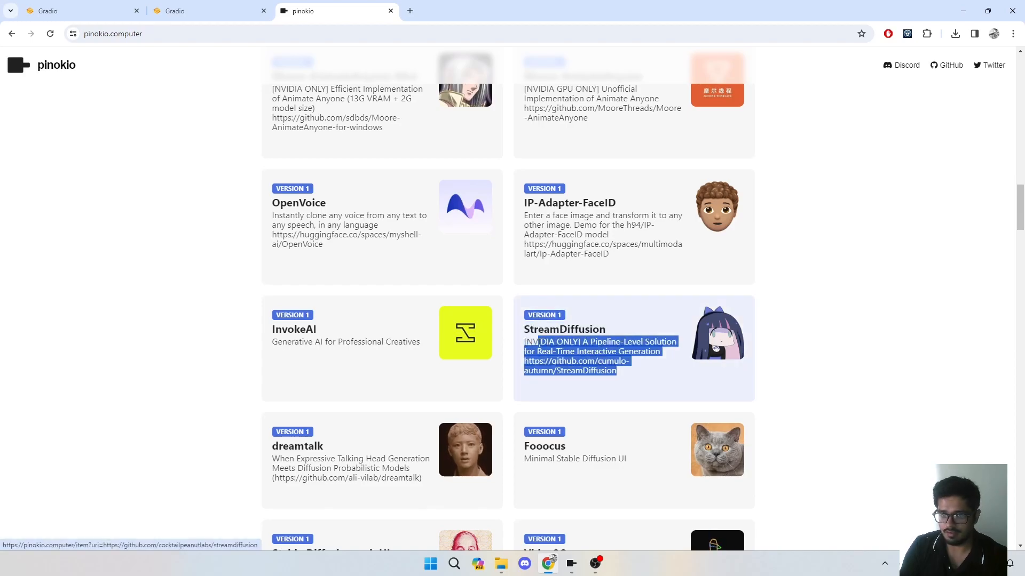
scroll(674, 350, down, 8)
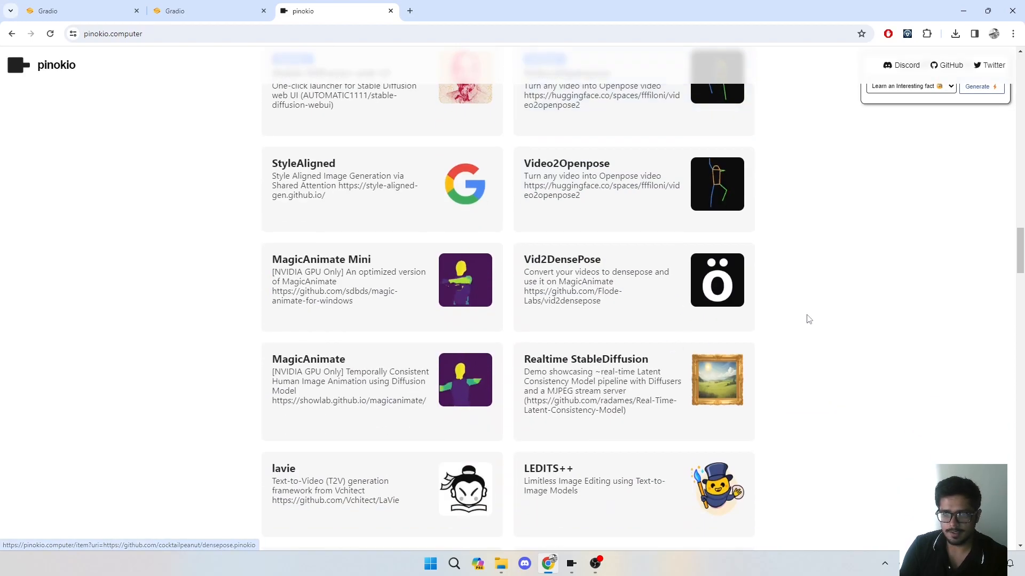
scroll(808, 319, up, 8)
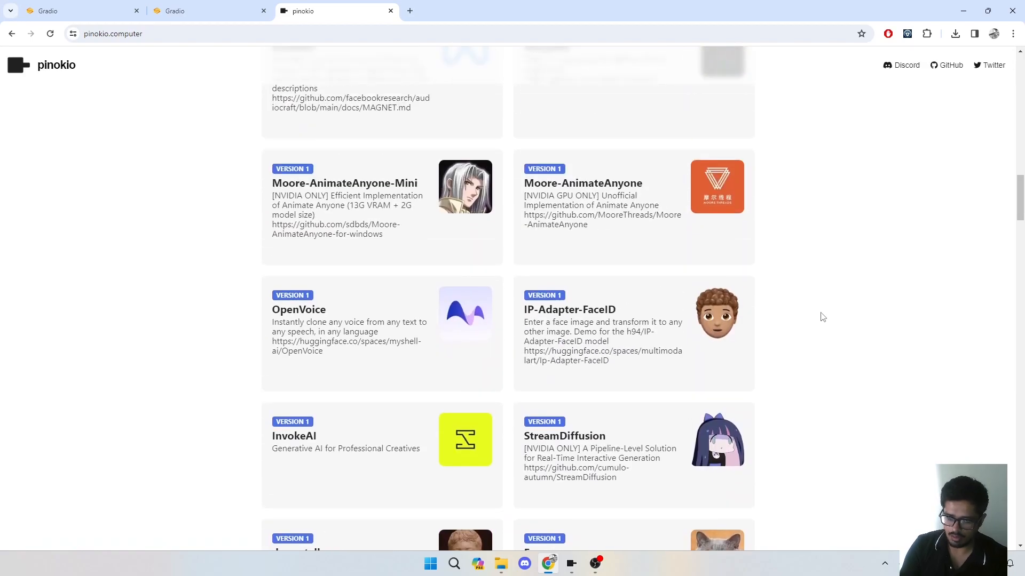
scroll(822, 315, down, 2)
scroll(826, 312, down, 3)
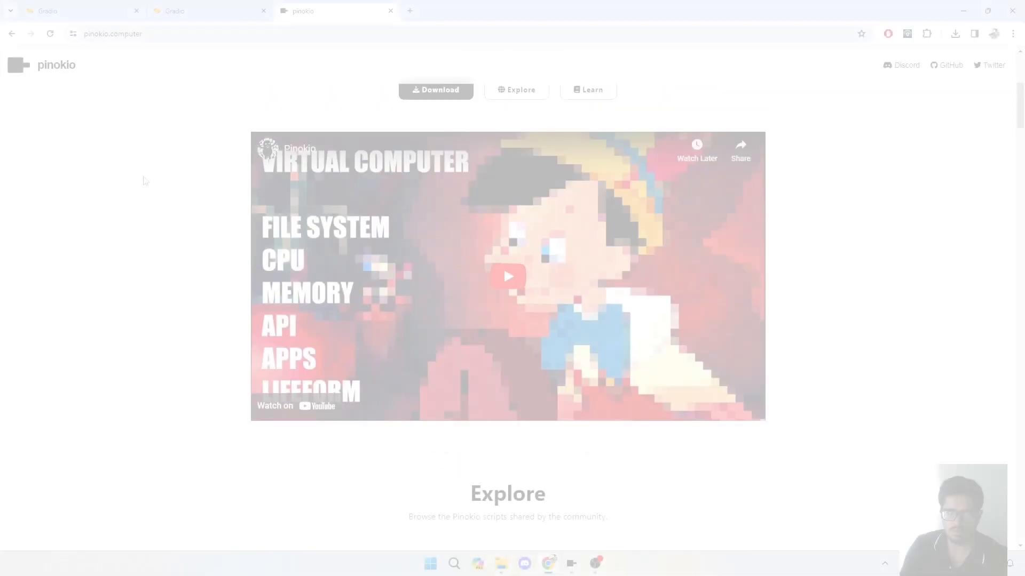
scroll(206, 158, up, 3)
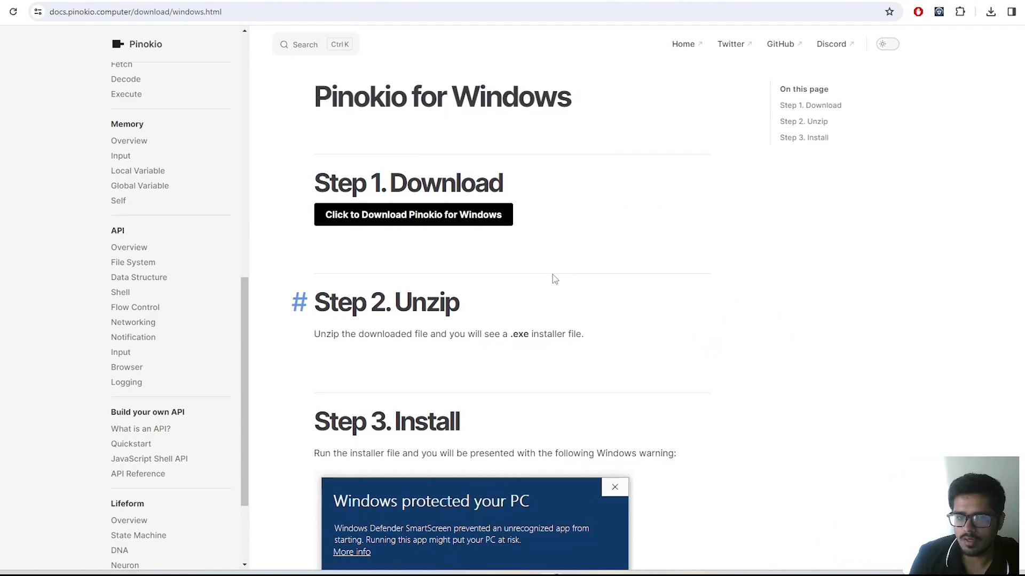
Look through the Pinokio for Windows installation page and return to the Pinokio home page
scroll(552, 274, down, 3)
scroll(556, 275, up, 3)
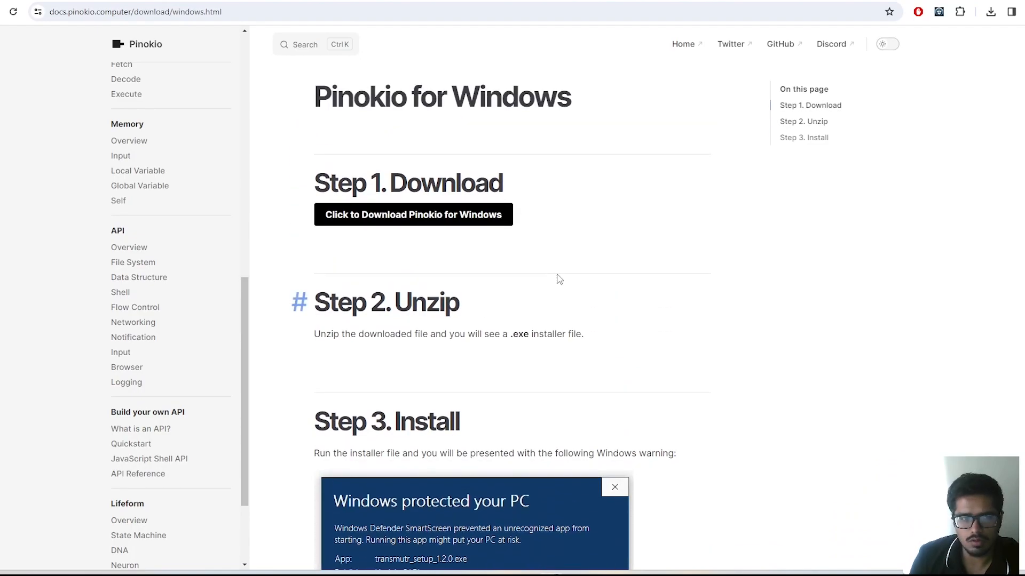
click(0, 12)
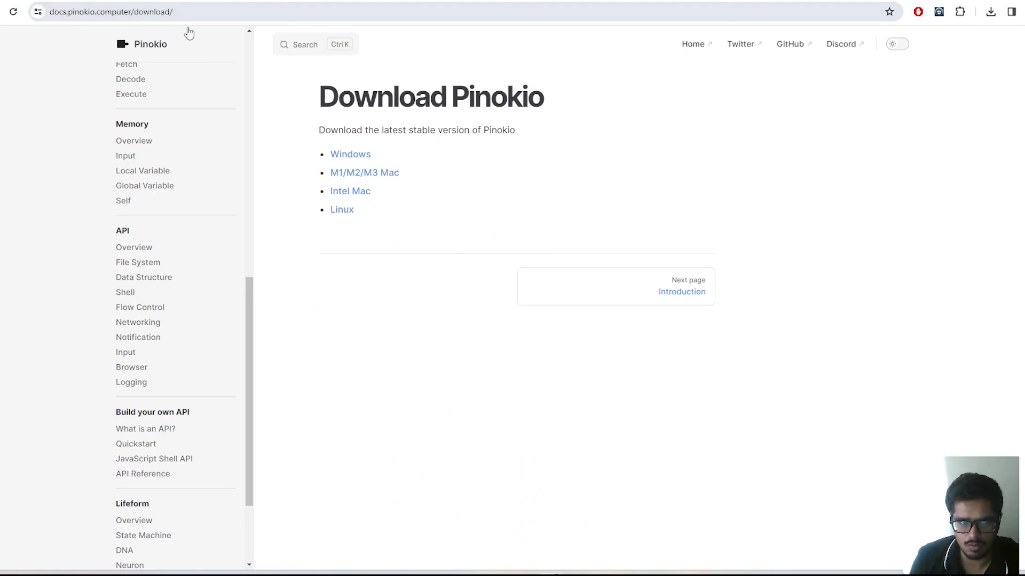
click(11, 32)
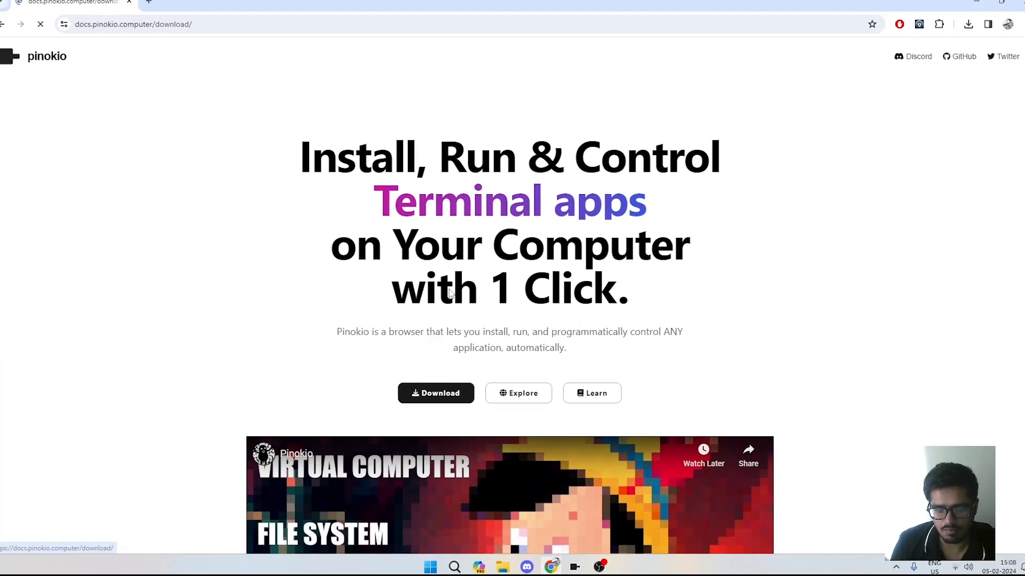
Open Pinokio's download page and review the Windows and M1/M2/M3 Mac installation instructions, finishing on the Windows page
click(470, 411)
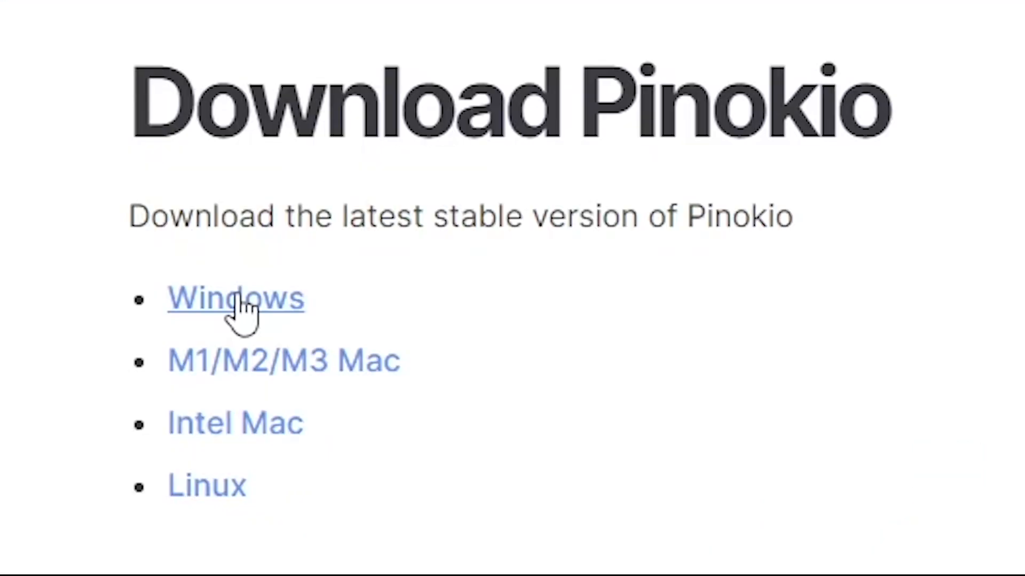
click(363, 166)
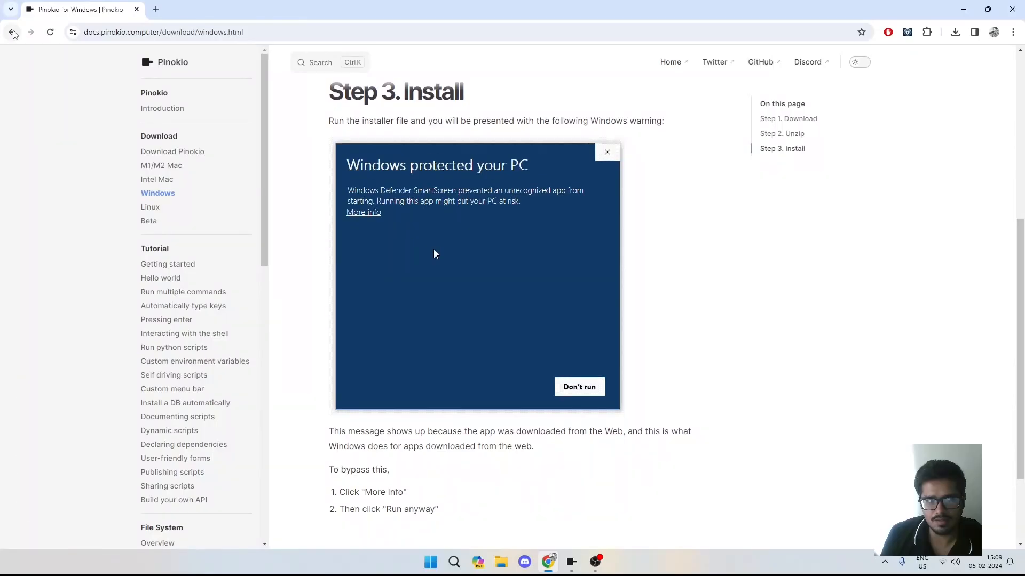
click(13, 33)
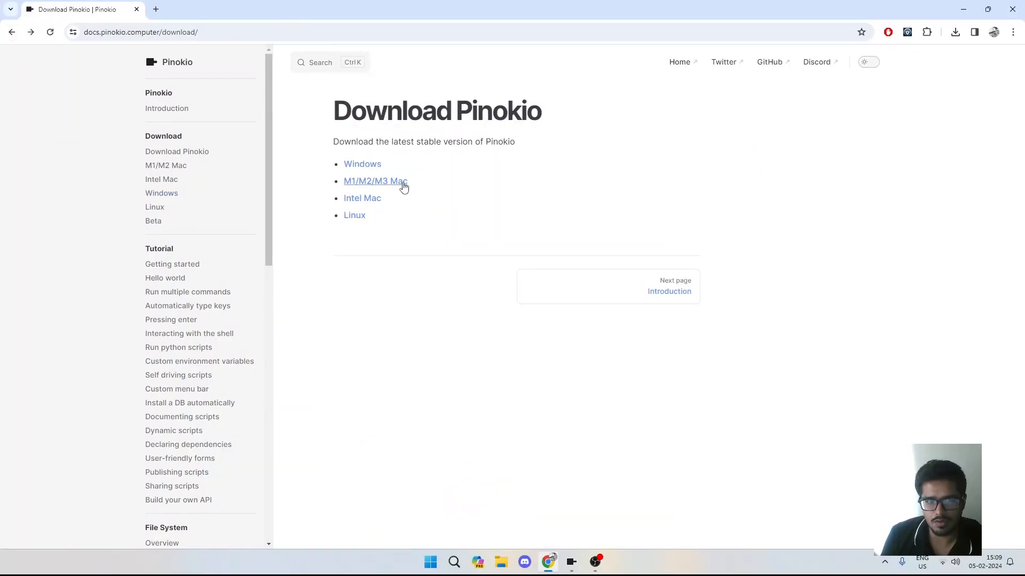
click(403, 186)
scroll(404, 186, down, 4)
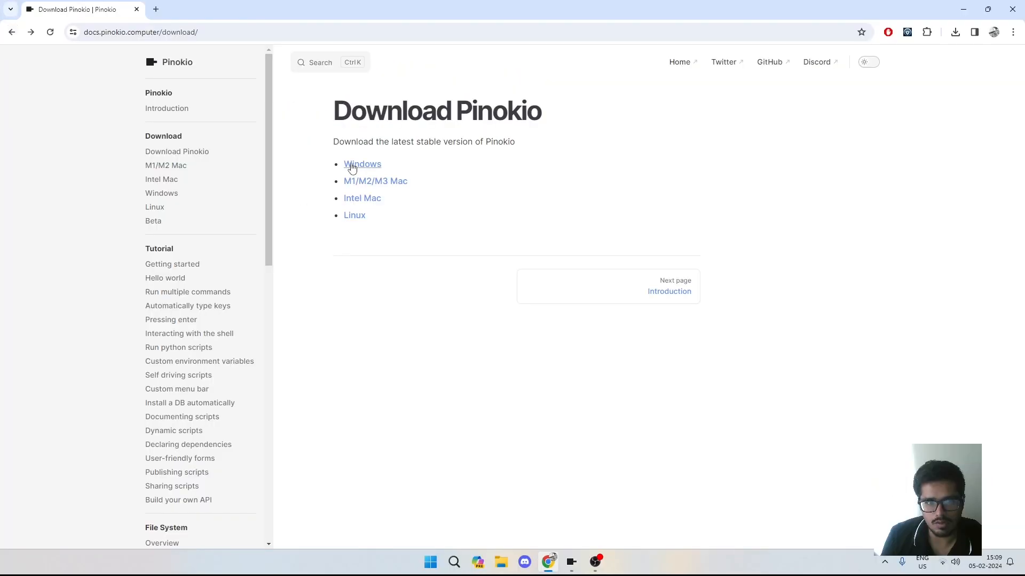
click(352, 167)
scroll(487, 260, down, 3)
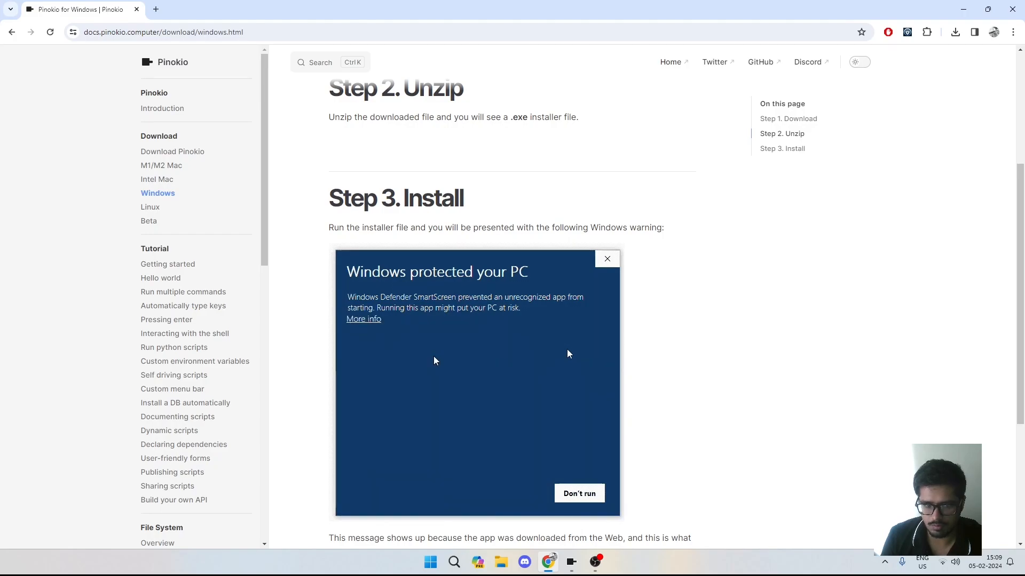
Switch to the Pinokio app, maximize its window and browse the scripts from verified publishers
key(alt+Tab)
key(Tab)
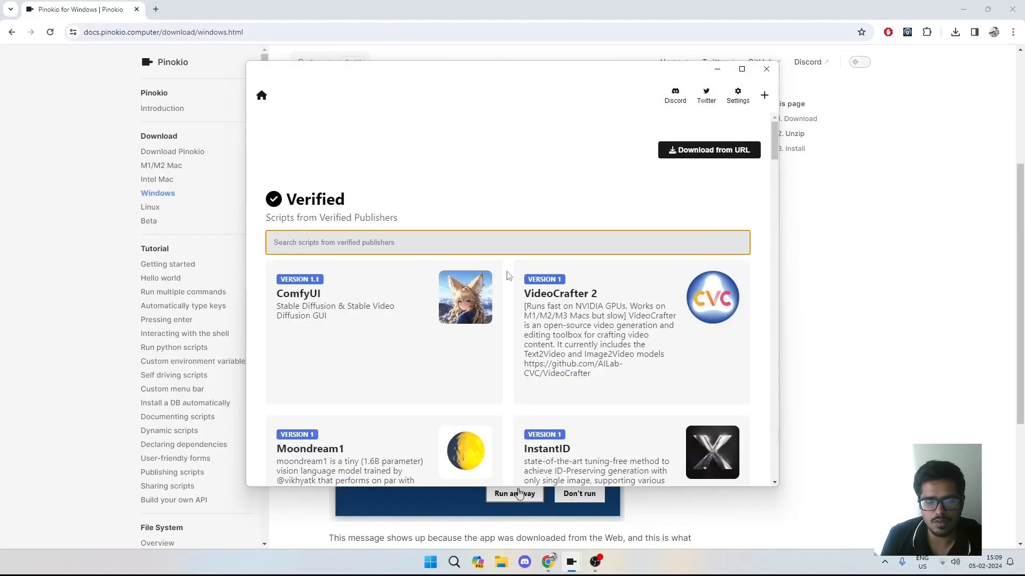
scroll(497, 296, down, 4)
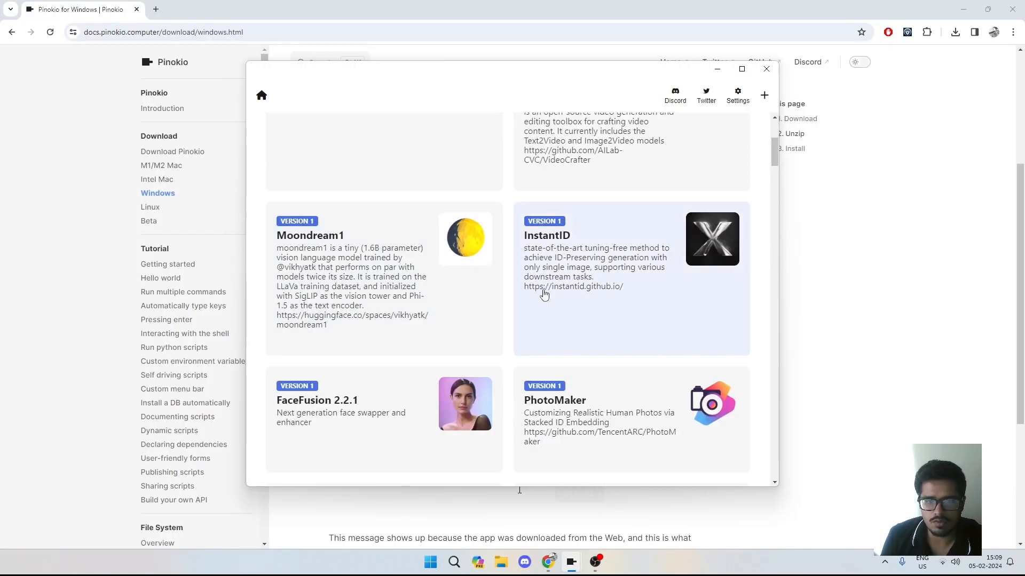
scroll(542, 290, down, 4)
double_click(601, 75)
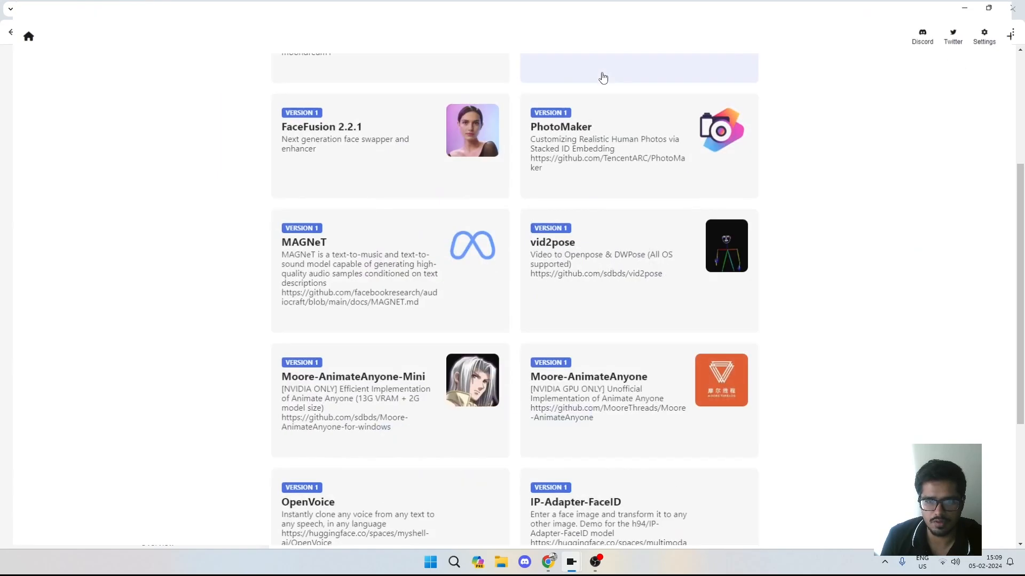
scroll(511, 200, up, 3)
scroll(511, 201, up, 4)
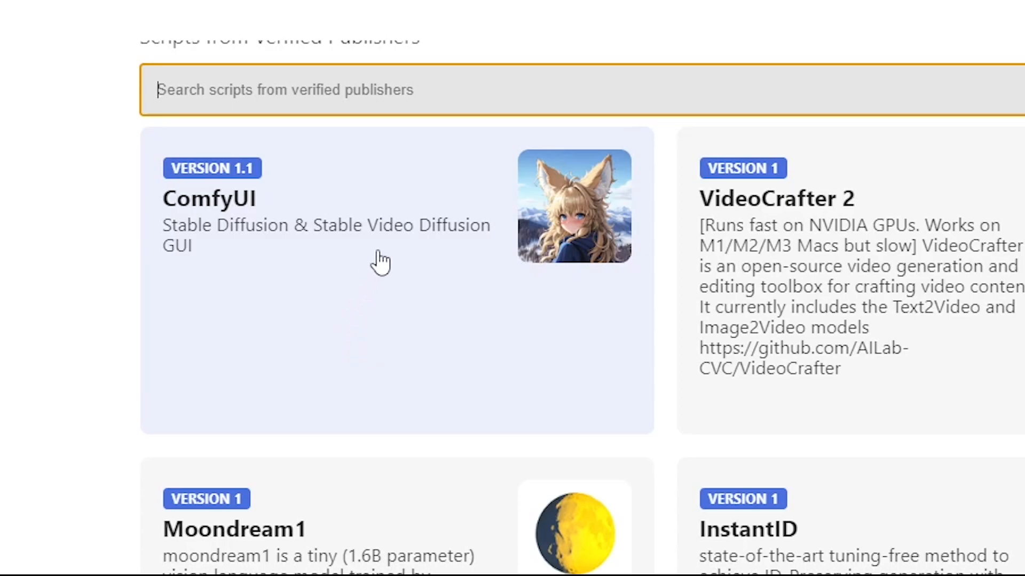
scroll(588, 345, down, 7)
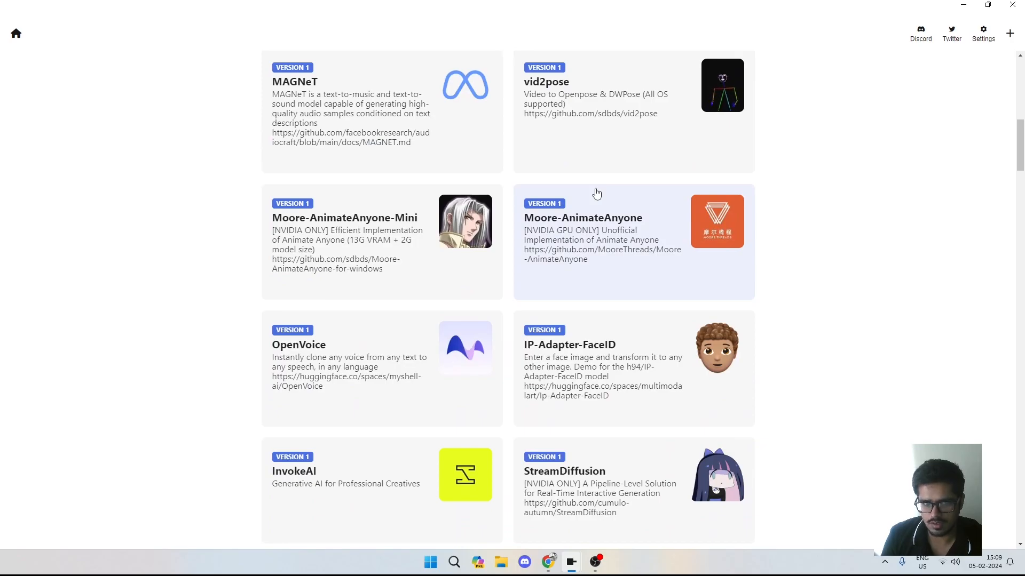
Browse the verified scripts in the Pinokio app and open the PhotoMaker page
scroll(596, 193, down, 5)
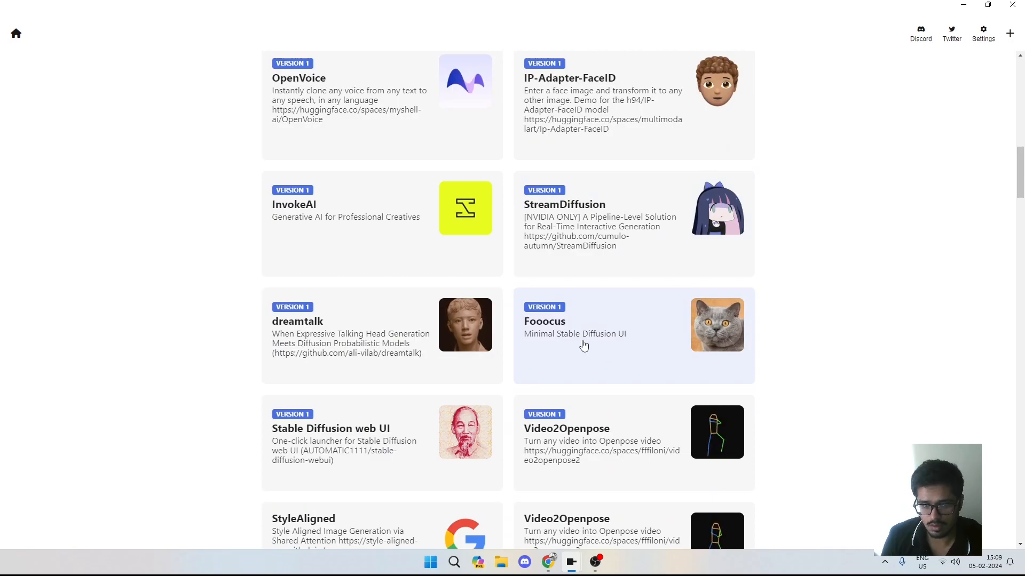
scroll(368, 328, down, 8)
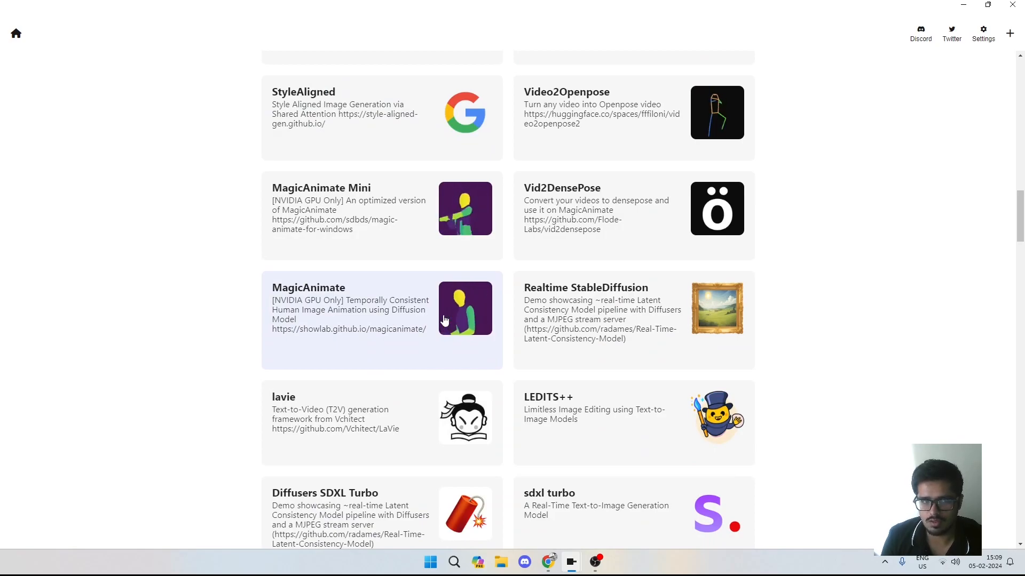
scroll(443, 321, up, 20)
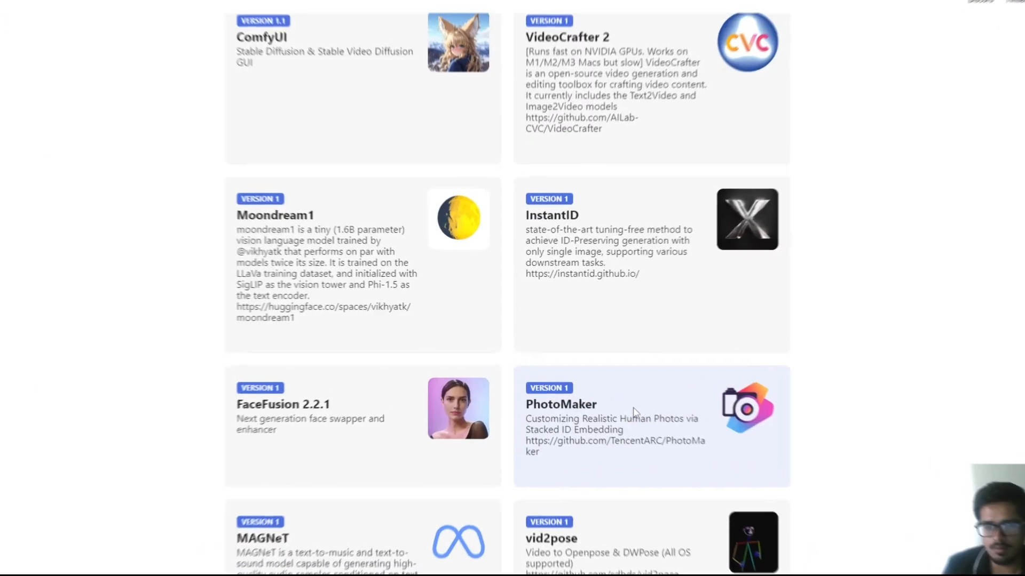
click(289, 283)
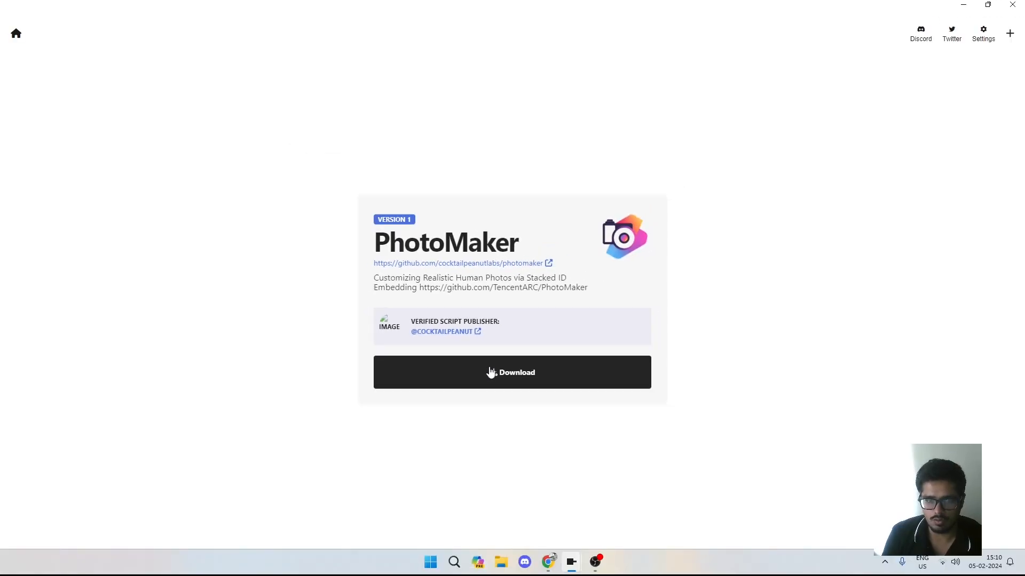
Switch to the PhotoMaker installation window to check the download progress and return to the PhotoMaker download page
key(alt+Tab)
key(alt+Tab)
key(alt+Tab)
key(alt+Tab)
key(alt+Tab)
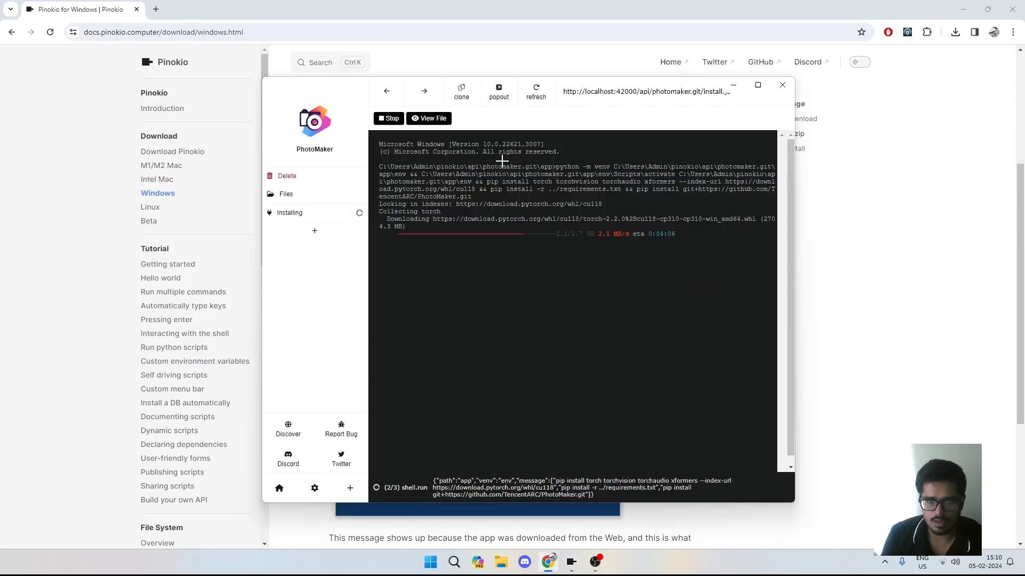
key(alt+Tab)
key(alt+Tab)
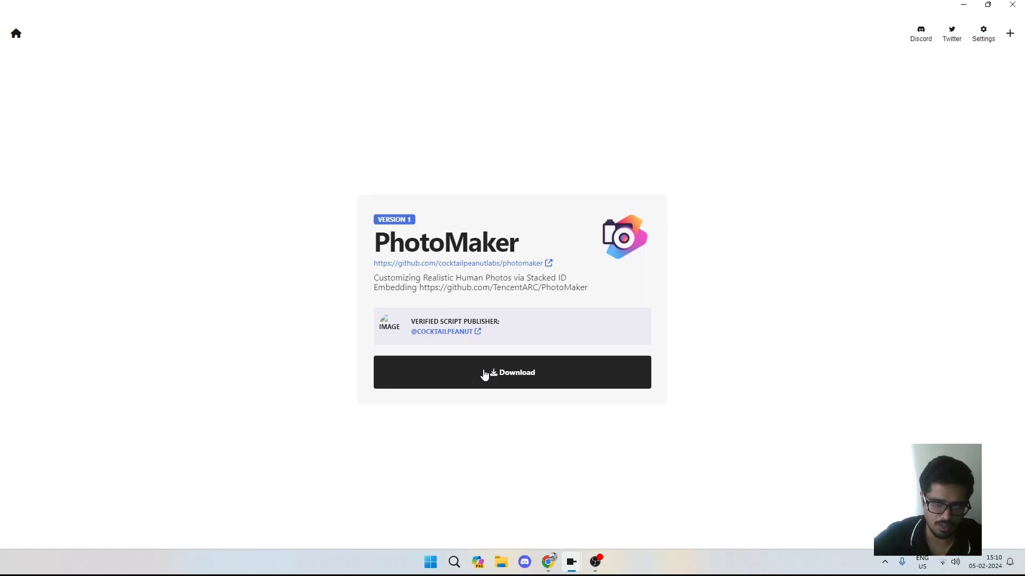
Review PhotoMaker's GitHub repository files and description and the cocktailpeanutlabs profile, and return to the PhotoMaker page in Pinokio
click(551, 264)
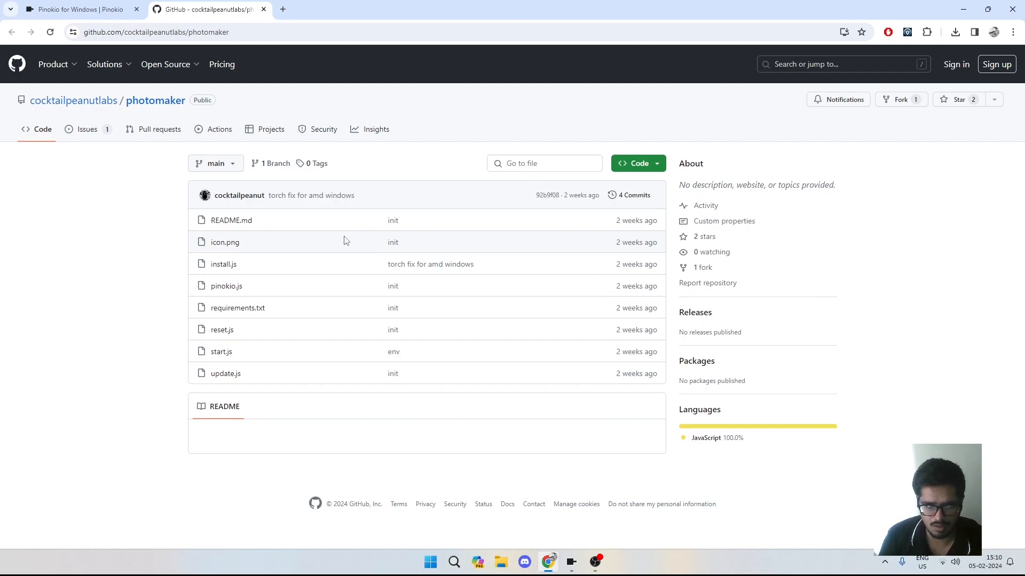
key(alt+Tab)
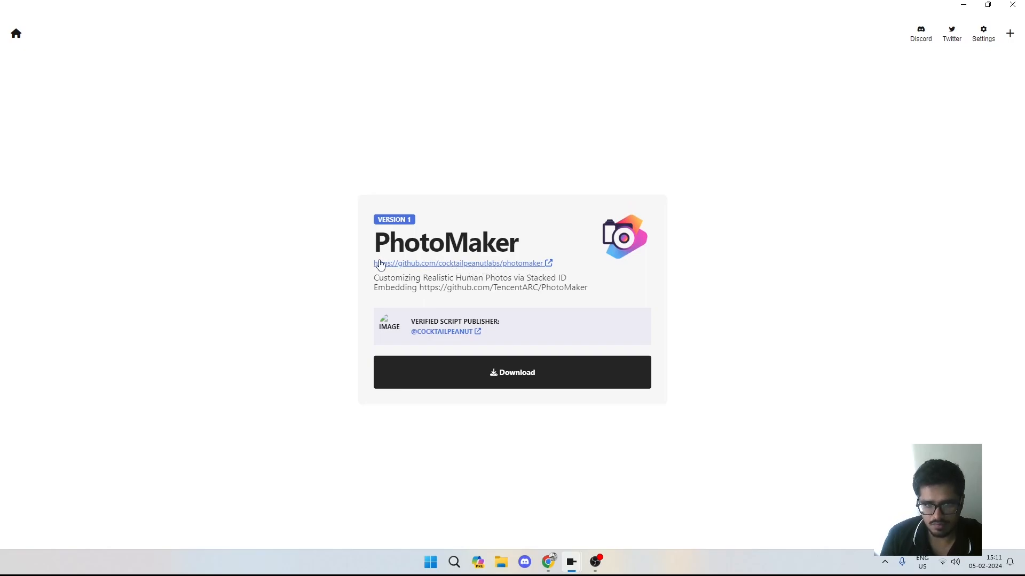
click(488, 266)
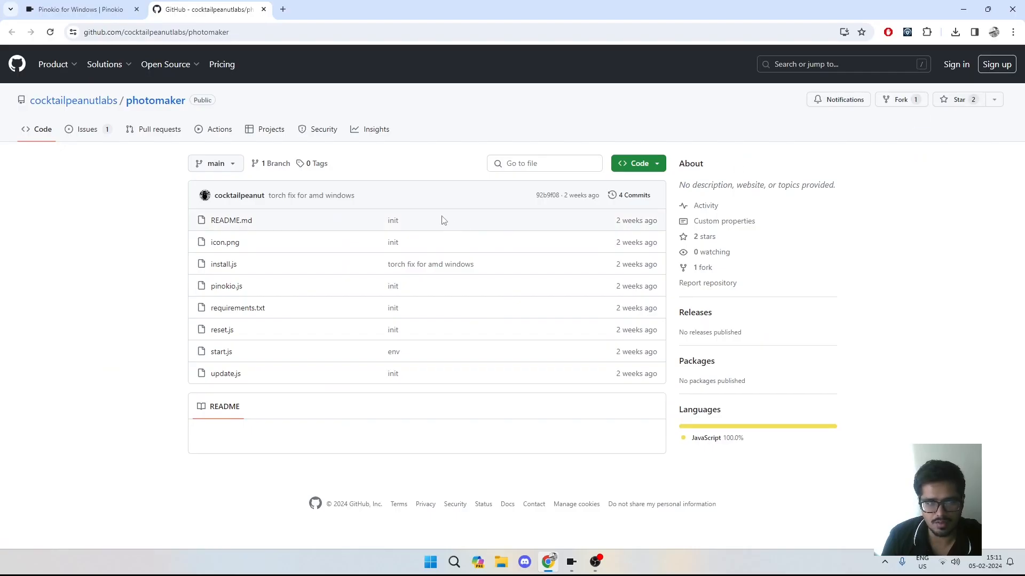
drag(679, 185, 790, 184)
click(121, 206)
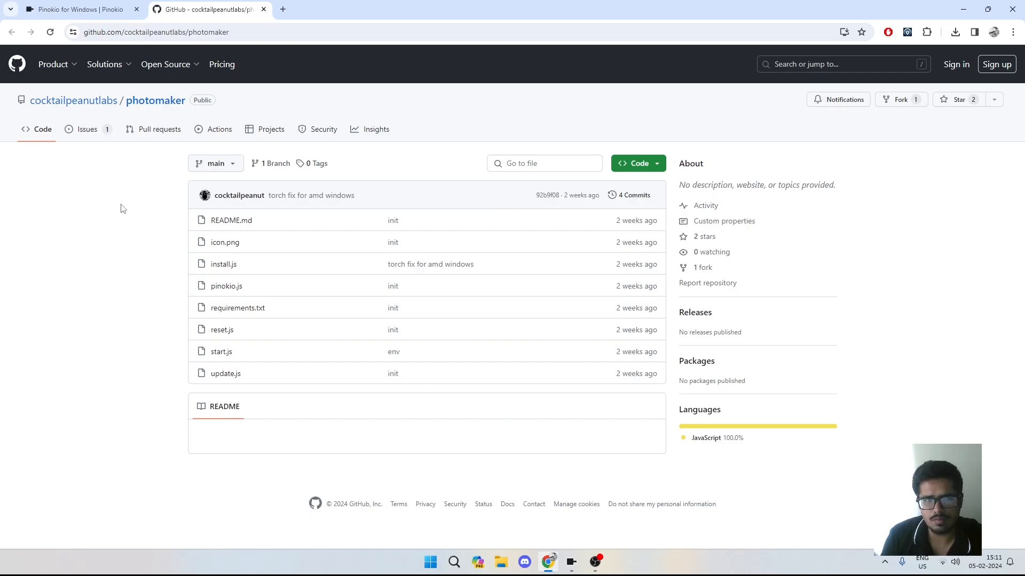
click(101, 104)
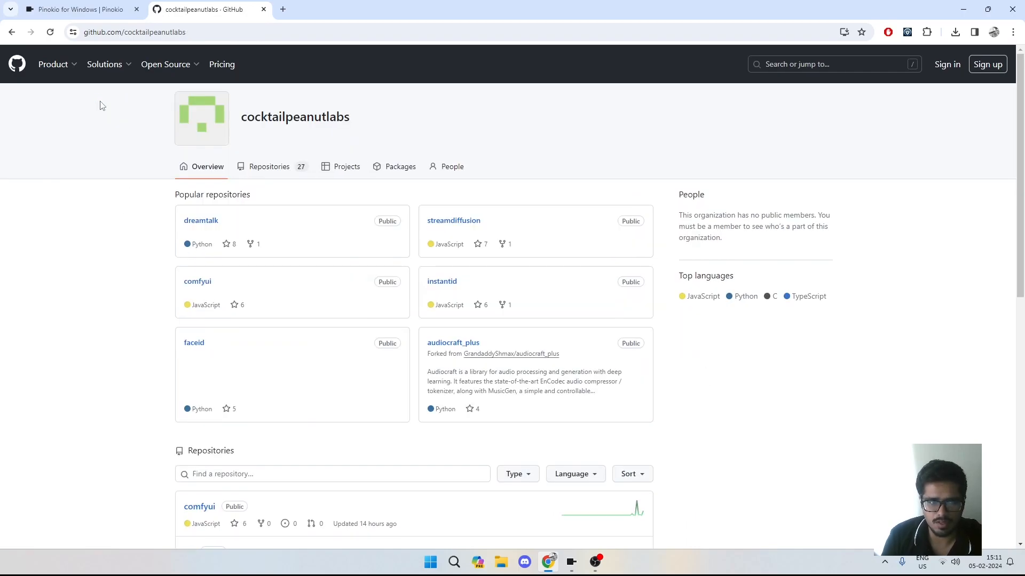
key(alt+Left)
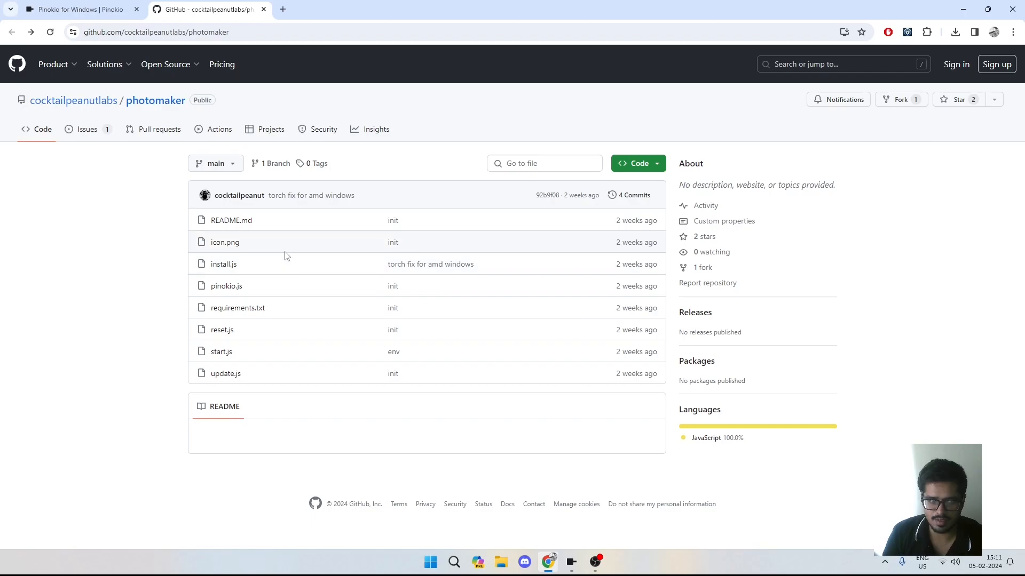
key(alt+Tab)
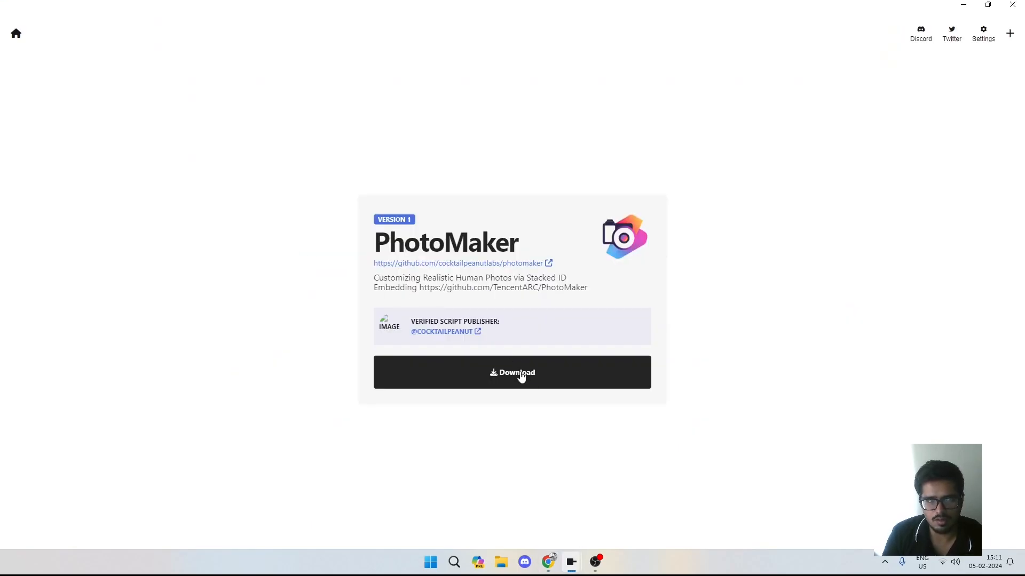
Switch to the Pinokio site in the browser and look through the scripts from verified publishers, from ComfyUI down to Bark Voice Cloning and back
key(alt+Tab)
key(Tab)
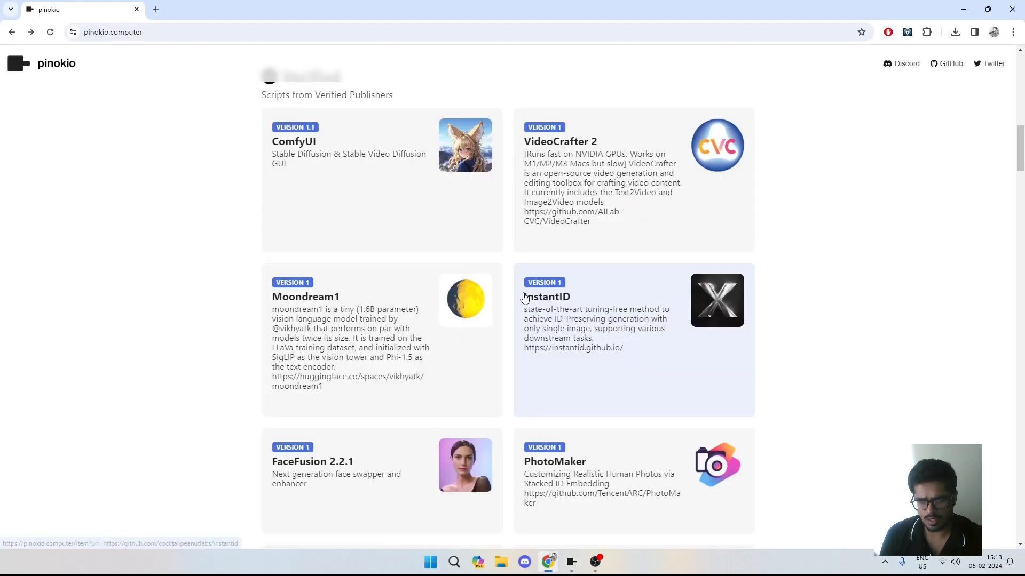
scroll(564, 292, down, 2)
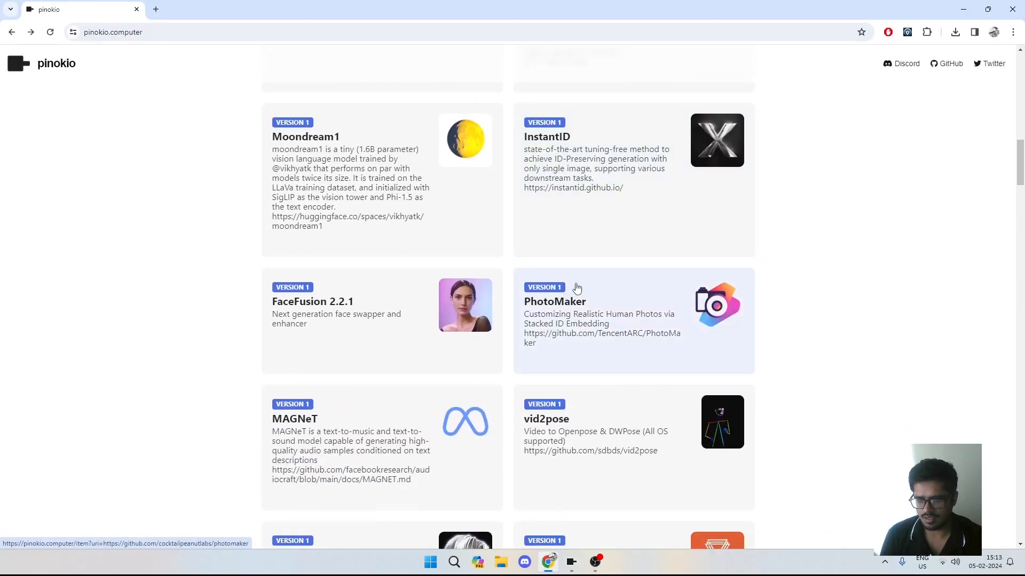
scroll(576, 289, up, 4)
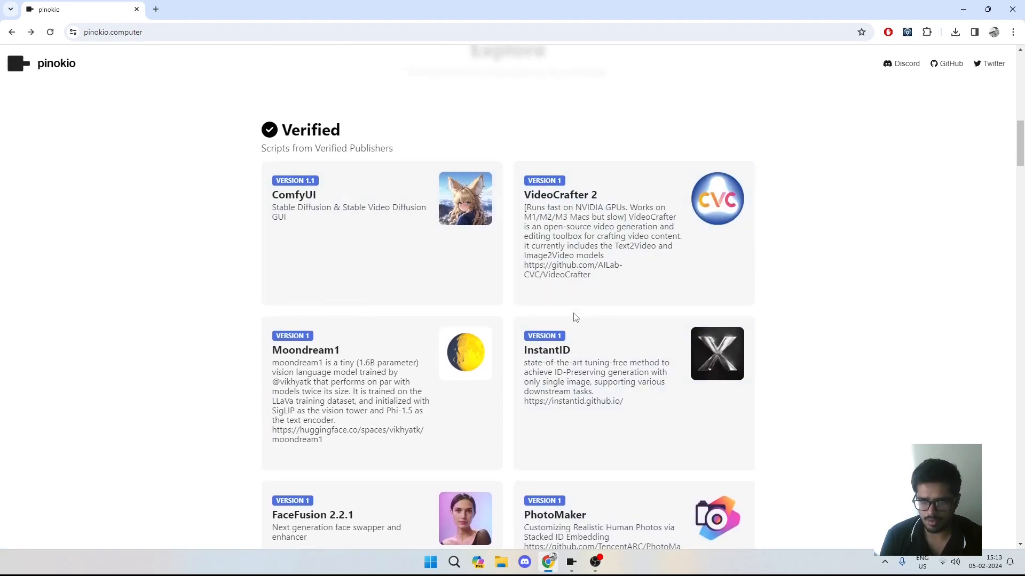
scroll(574, 317, down, 10)
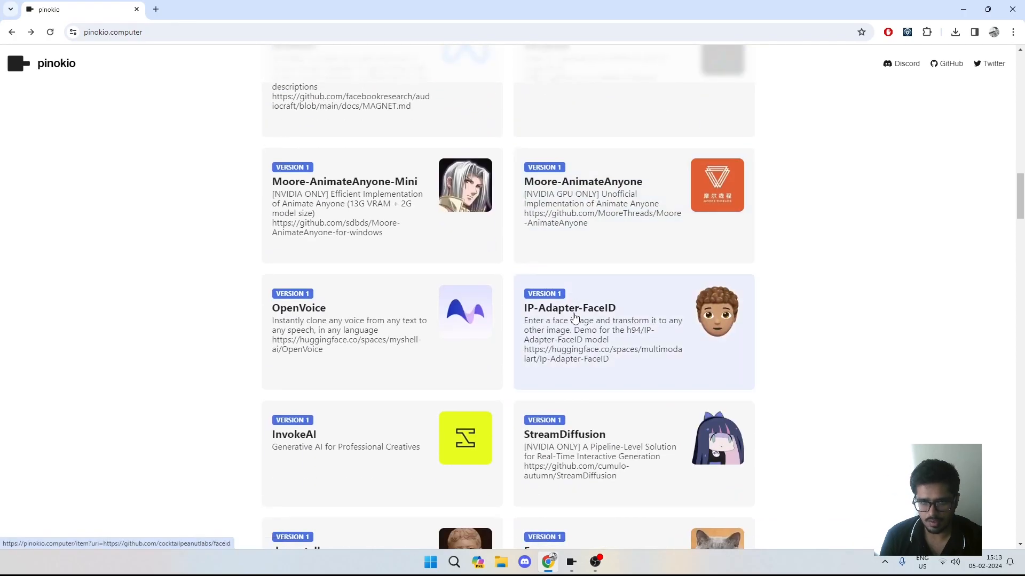
scroll(575, 317, down, 4)
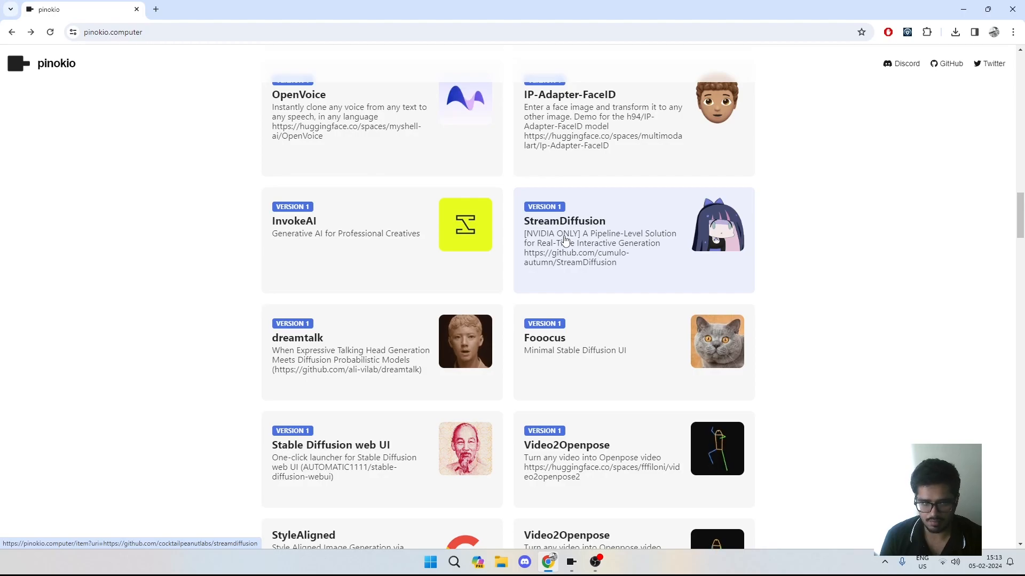
scroll(565, 240, down, 4)
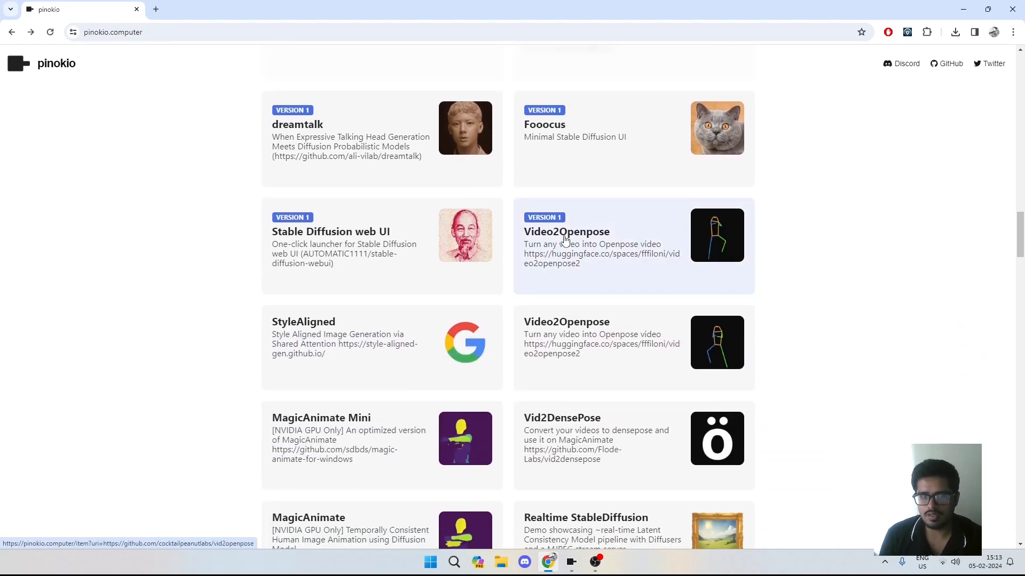
scroll(513, 303, down, 1)
scroll(512, 303, down, 4)
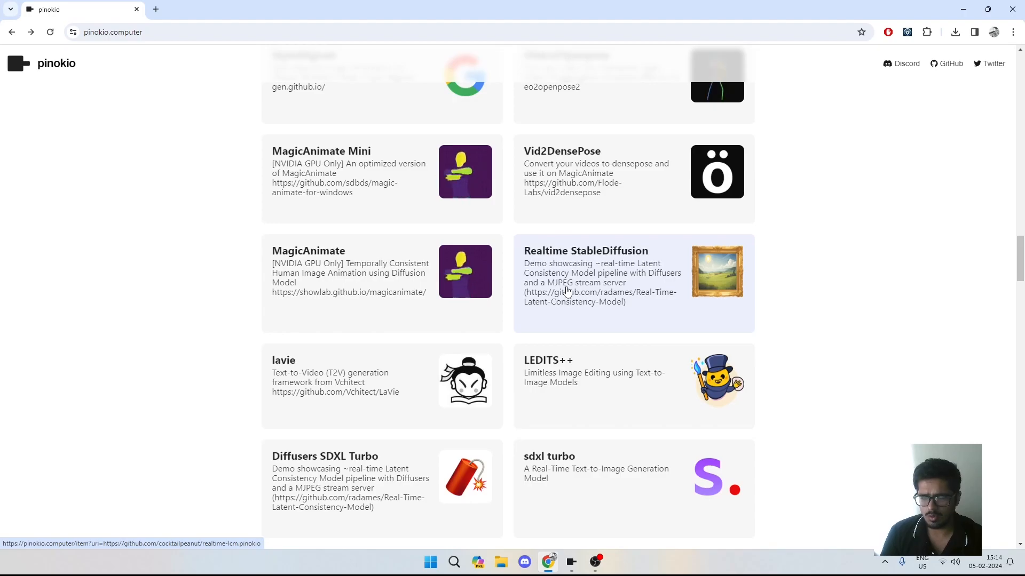
scroll(567, 291, down, 1)
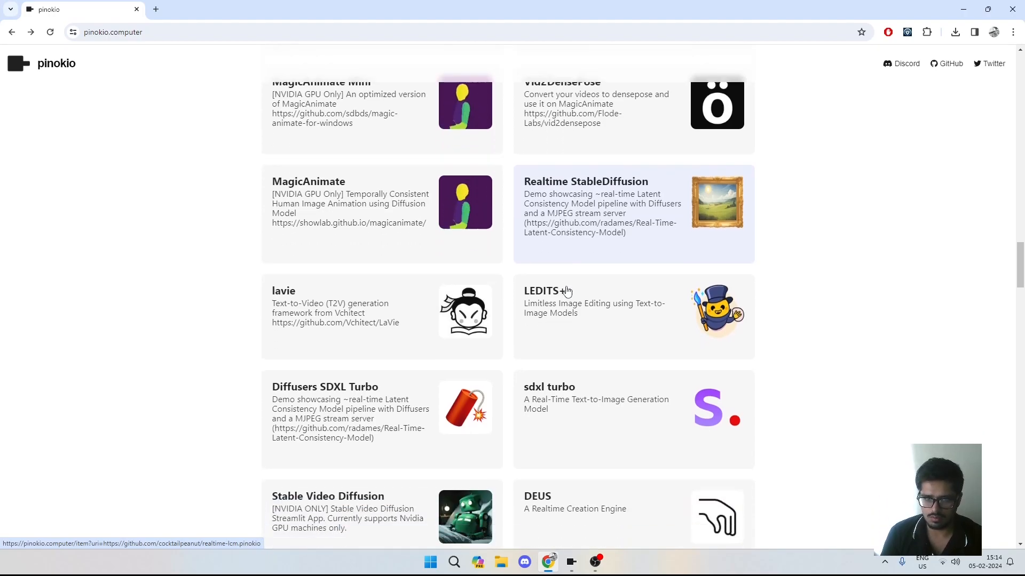
scroll(567, 290, down, 5)
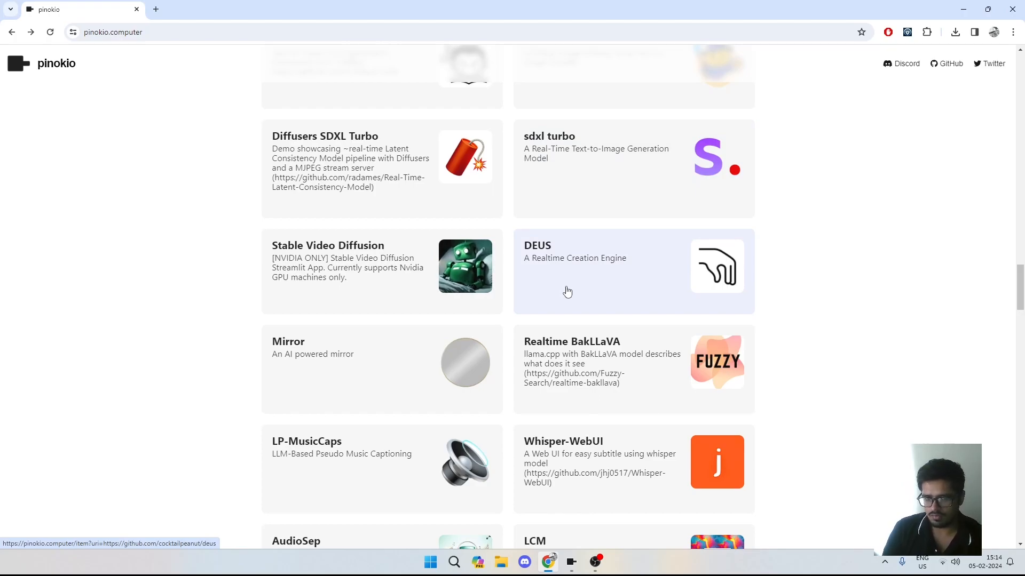
scroll(567, 291, down, 4)
scroll(567, 291, down, 4)
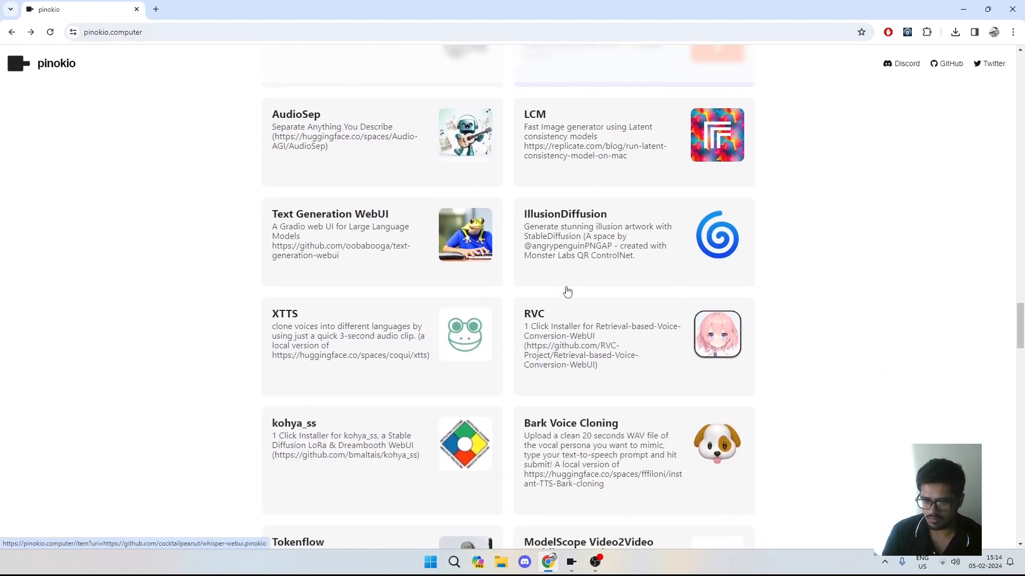
scroll(567, 290, up, 20)
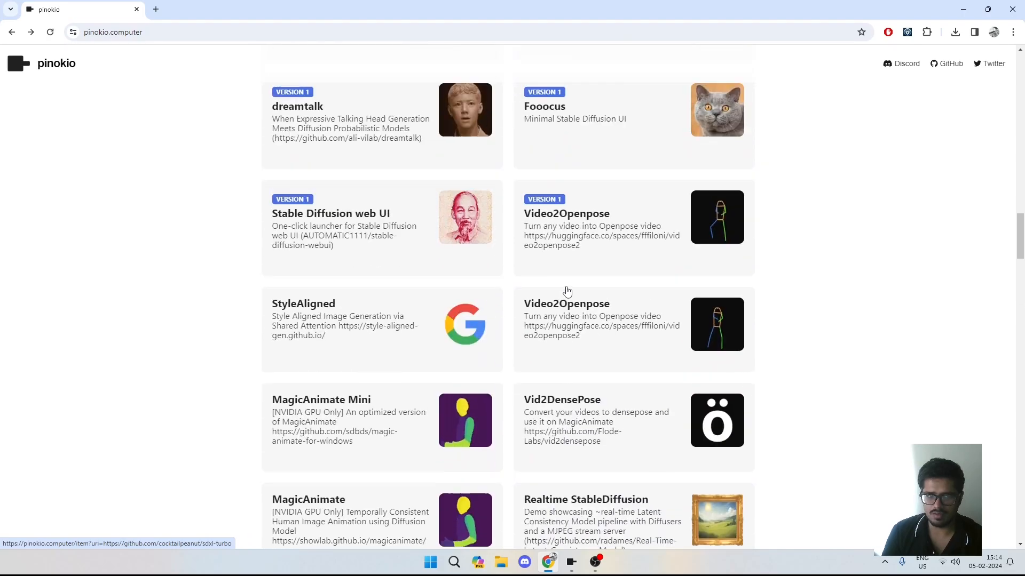
scroll(567, 291, up, 6)
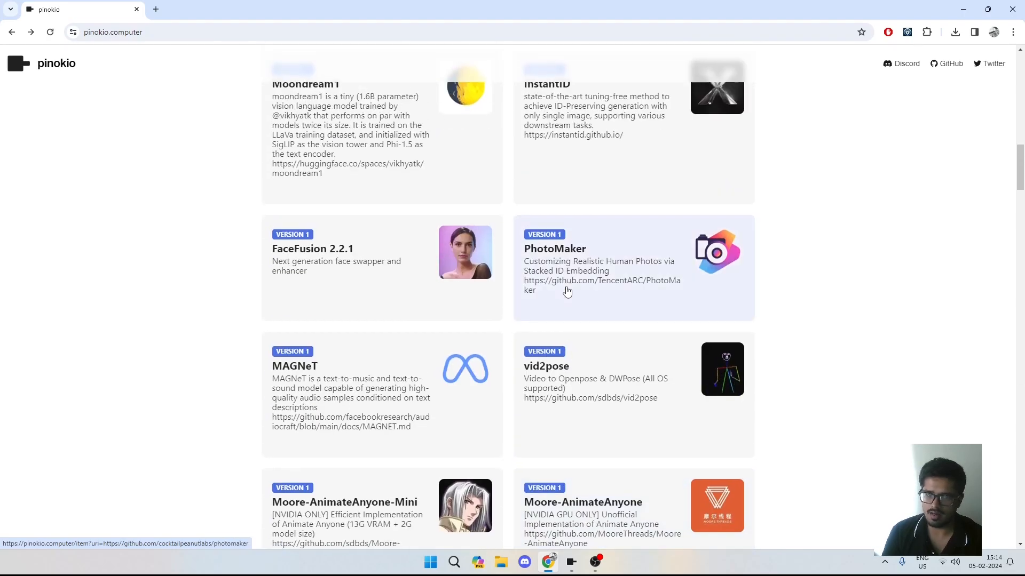
scroll(567, 291, up, 5)
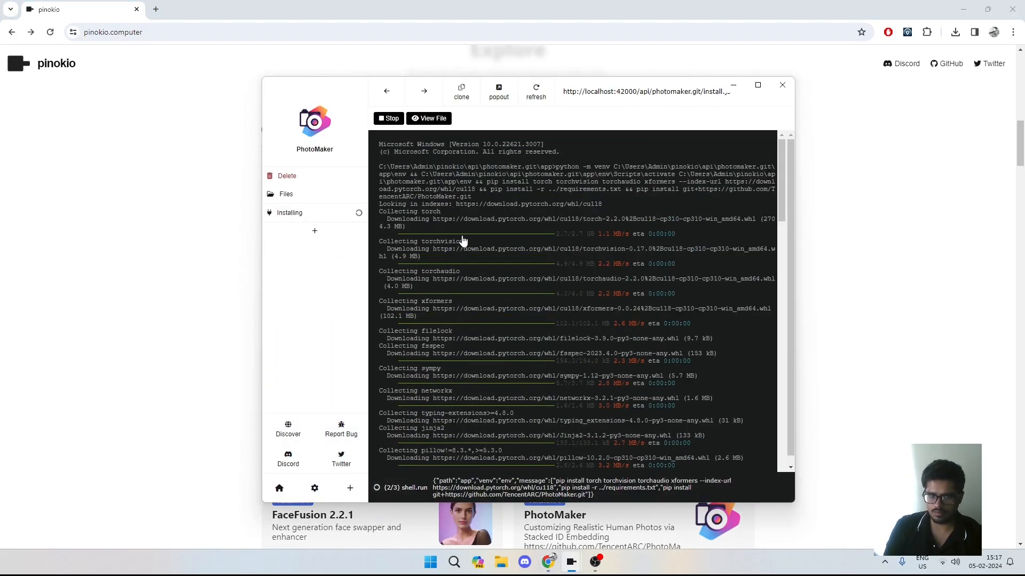
Look through the PhotoMaker installation log to its end and start PhotoMaker
scroll(539, 261, up, 4)
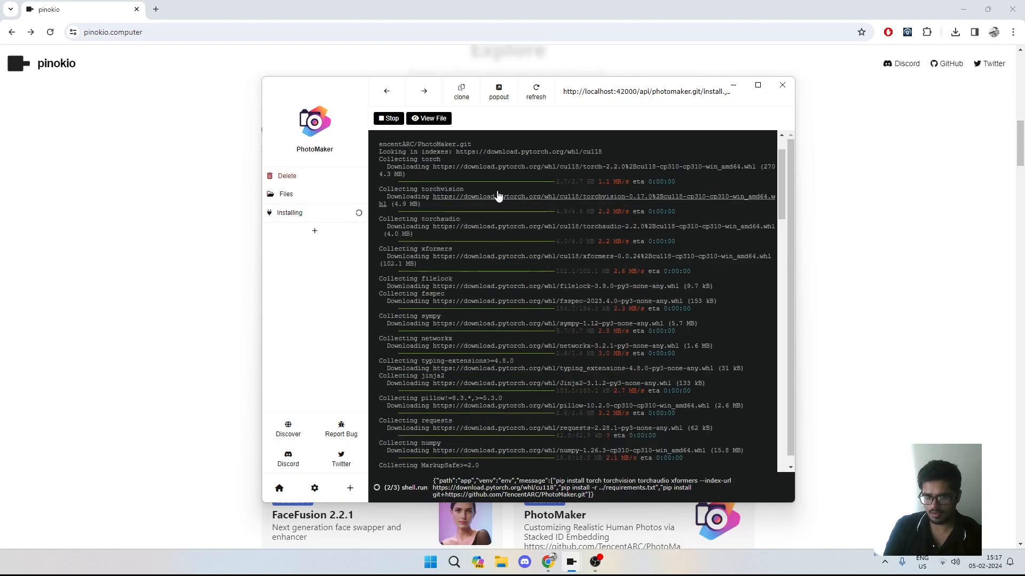
scroll(536, 232, down, 2)
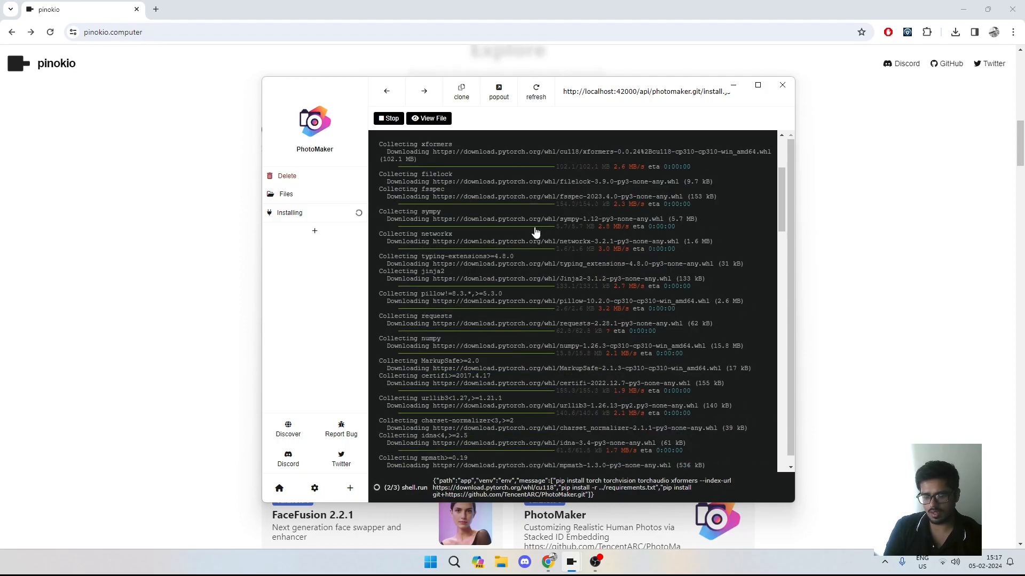
scroll(535, 233, down, 15)
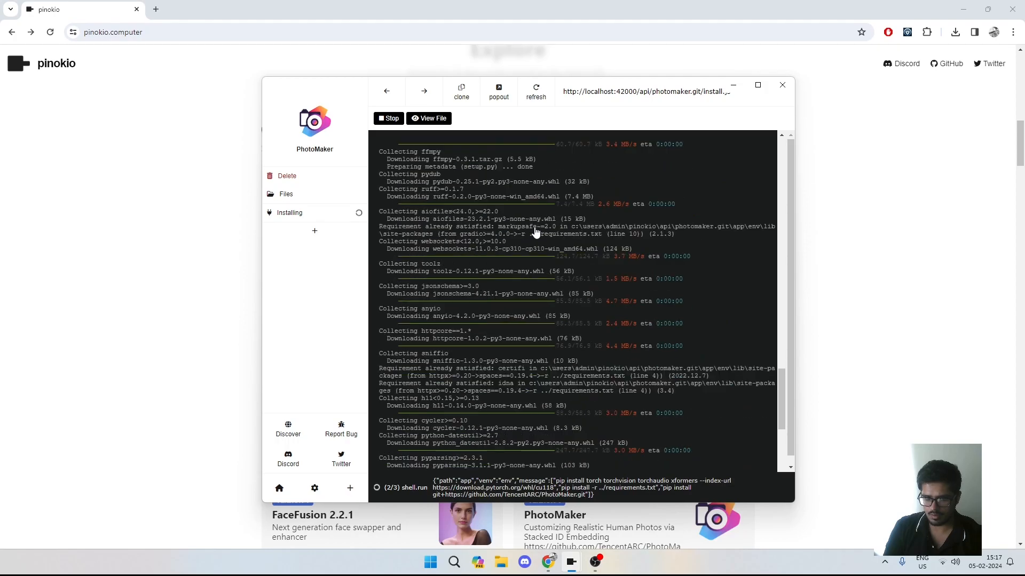
scroll(535, 232, down, 10)
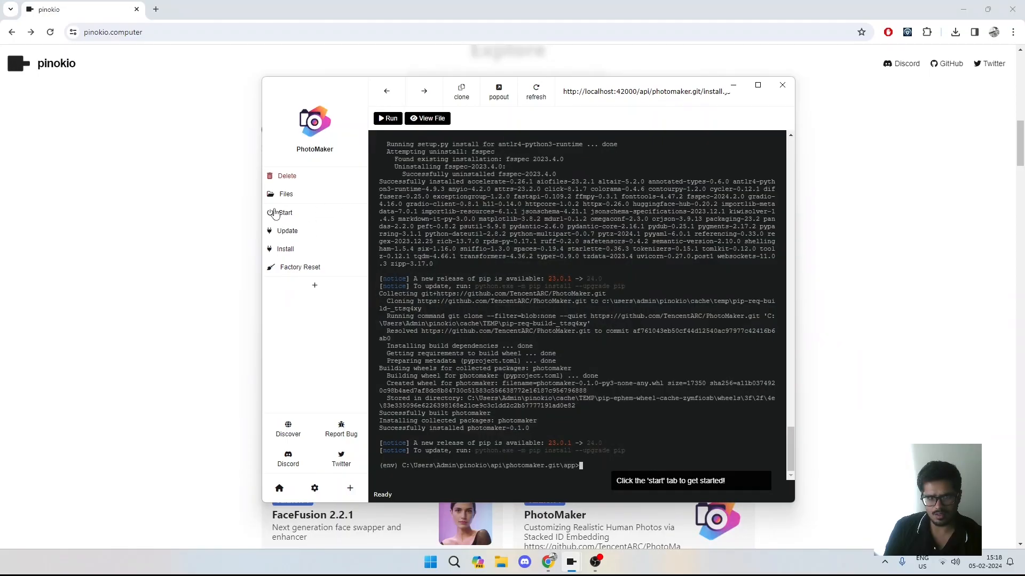
click(275, 213)
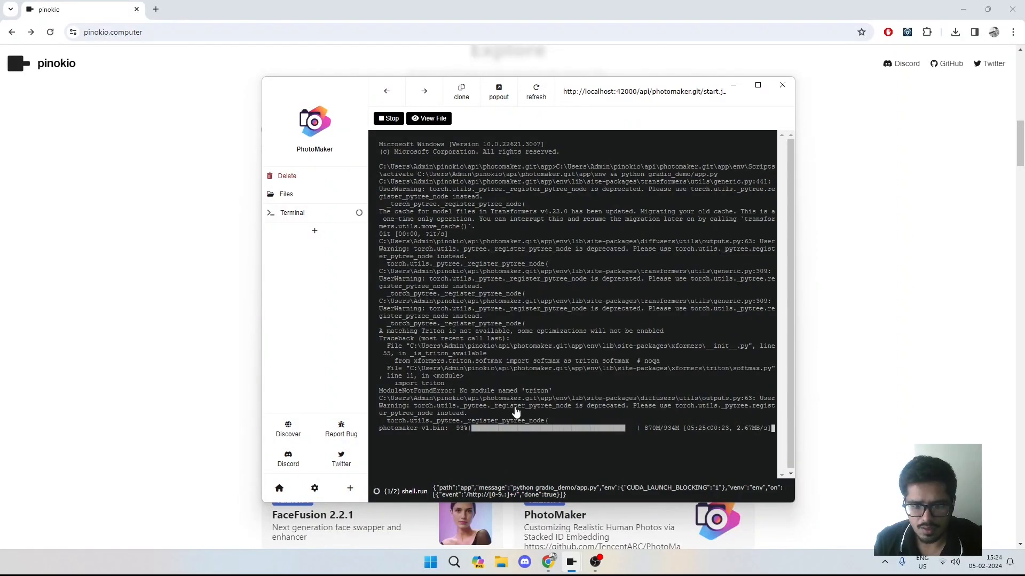
Examine PhotoMaker's startup log, highlighting the warnings, the triton module line and the diffusion_pytorch_model.fp16.safetensors download
drag(554, 394, 376, 169)
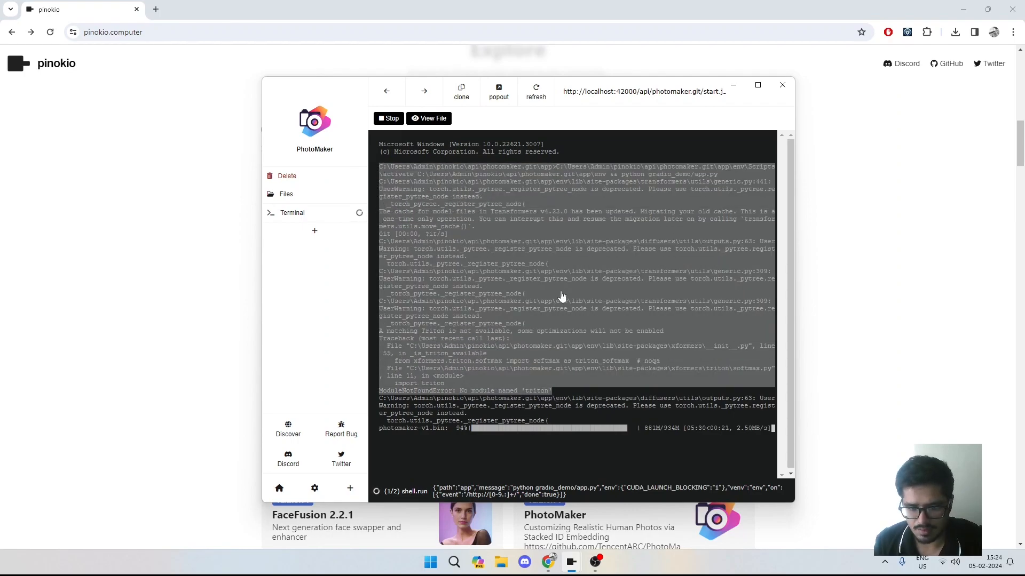
double_click(541, 393)
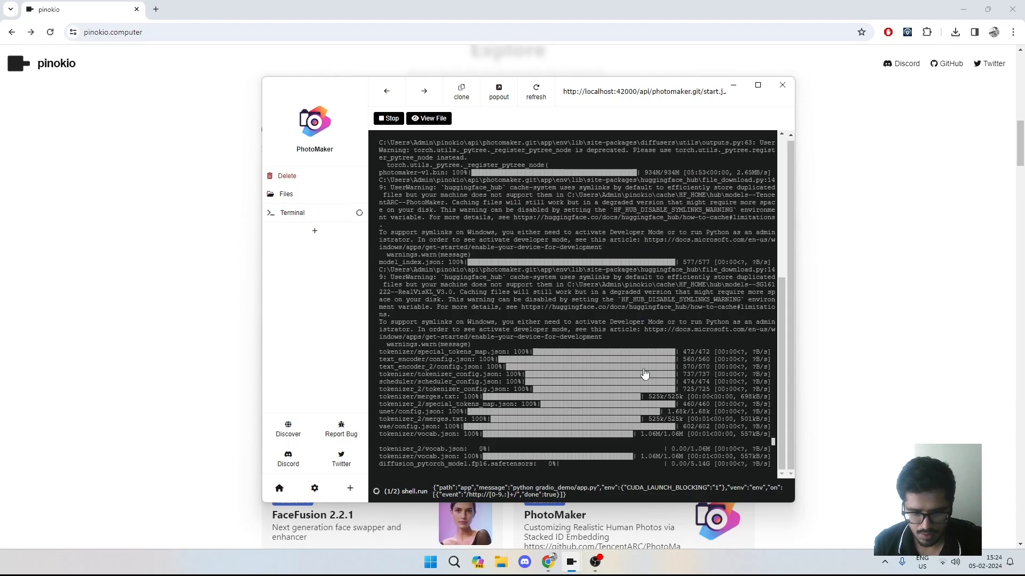
drag(410, 458, 514, 469)
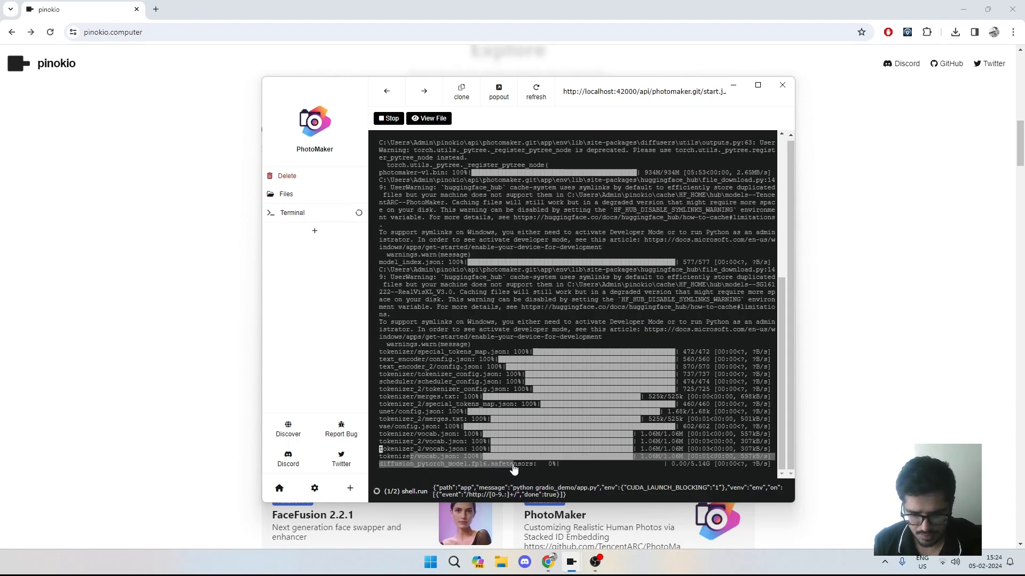
click(535, 453)
drag(692, 467, 710, 469)
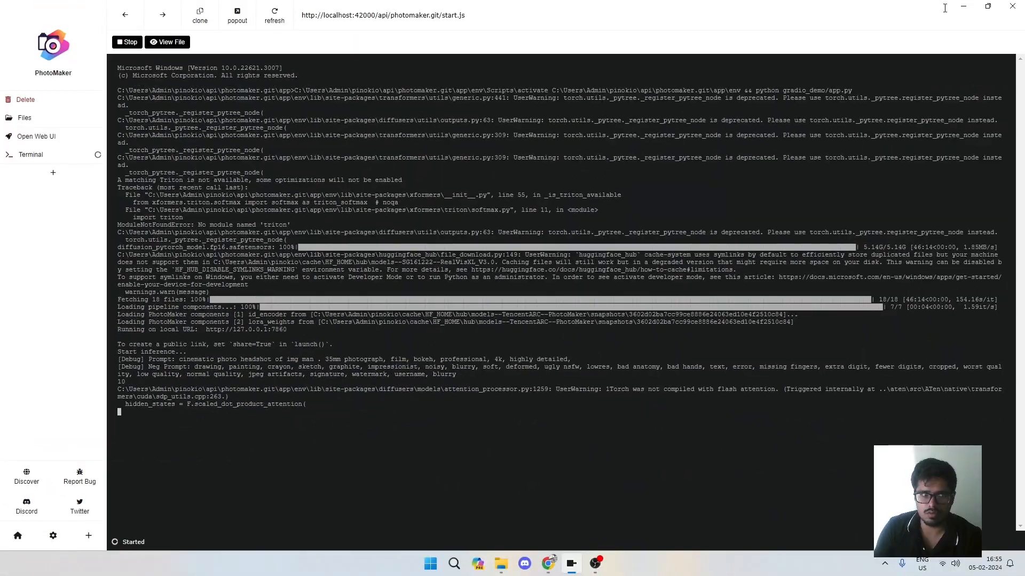
key(alt+Tab)
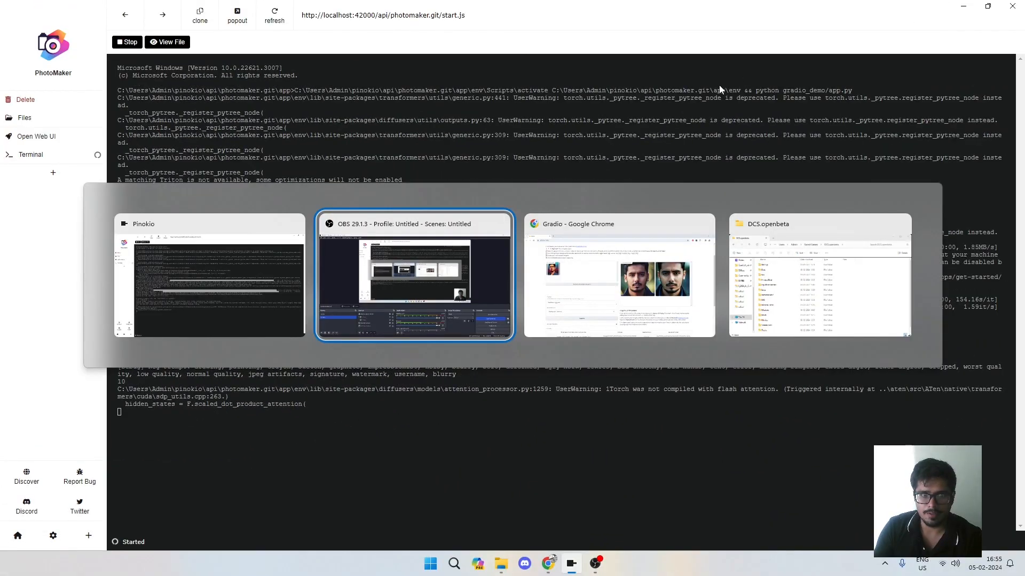
click(350, 263)
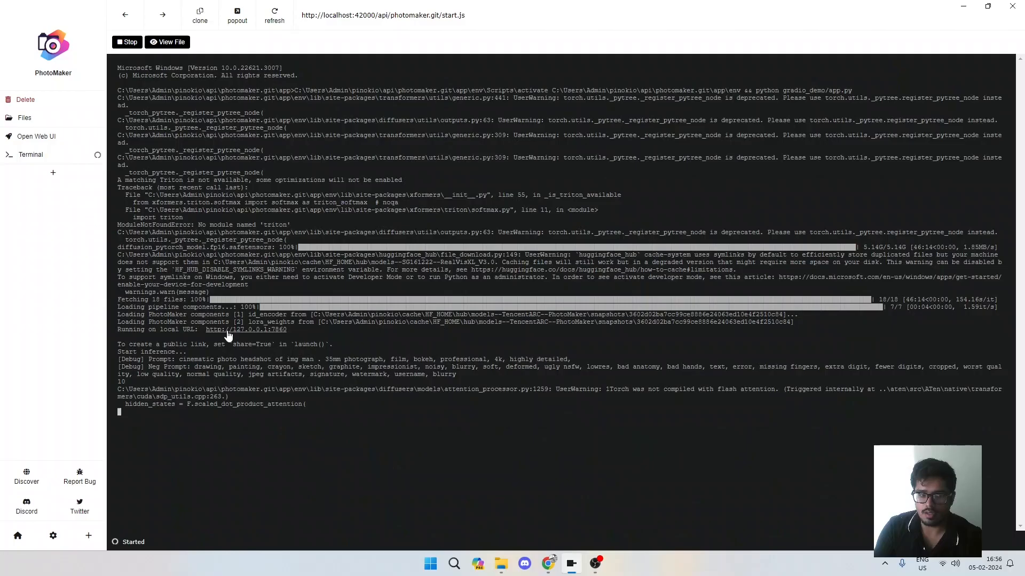
click(228, 331)
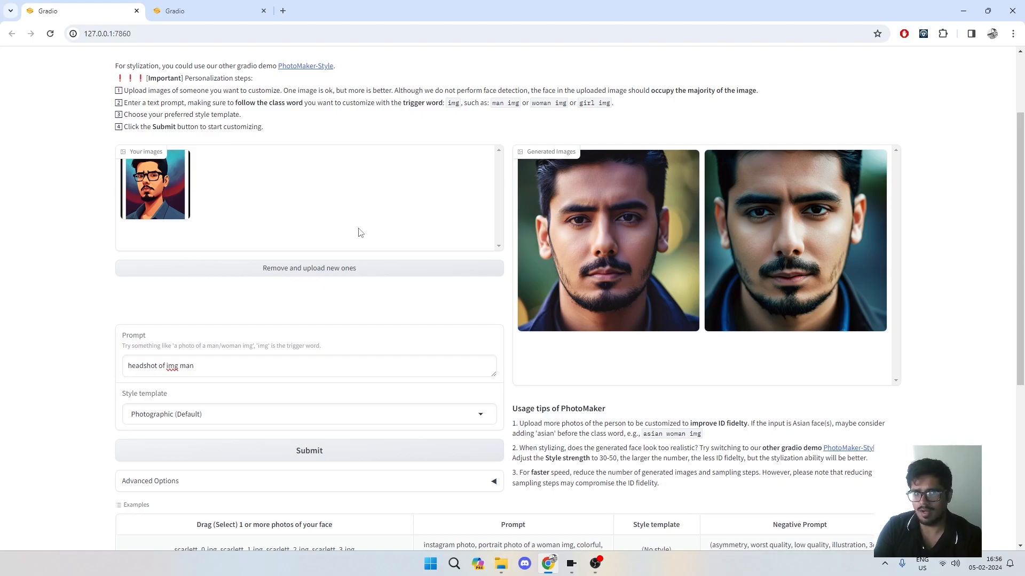
scroll(359, 232, up, 2)
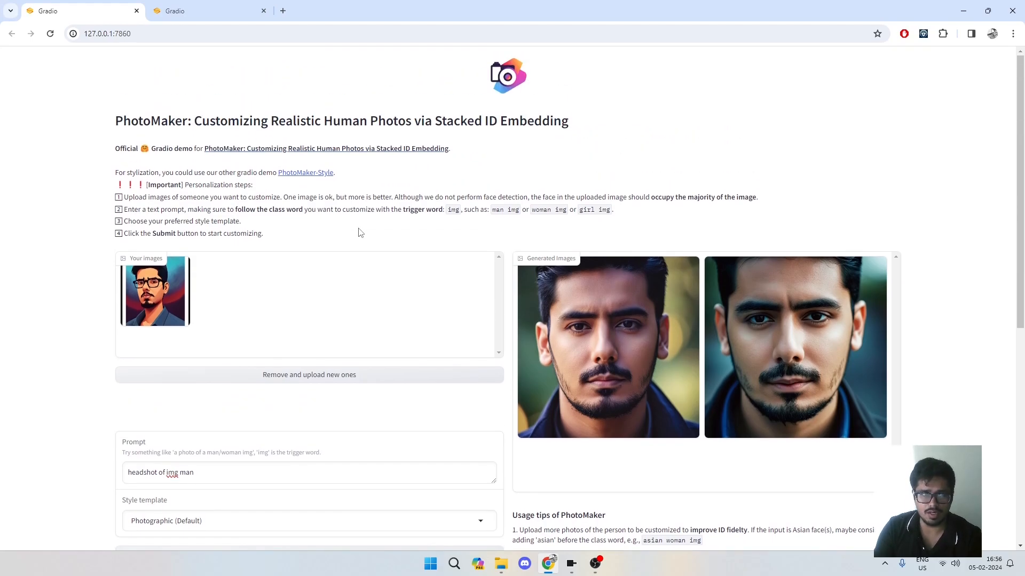
scroll(359, 233, down, 3)
scroll(359, 233, up, 1)
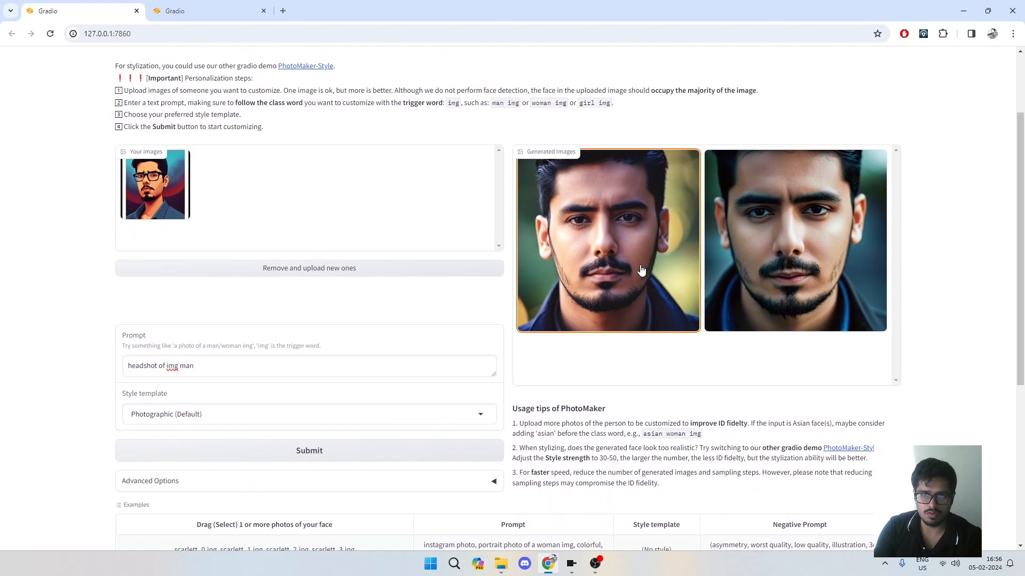
Clear the uploaded photo and enter "generate an image of img man" as the prompt
click(273, 270)
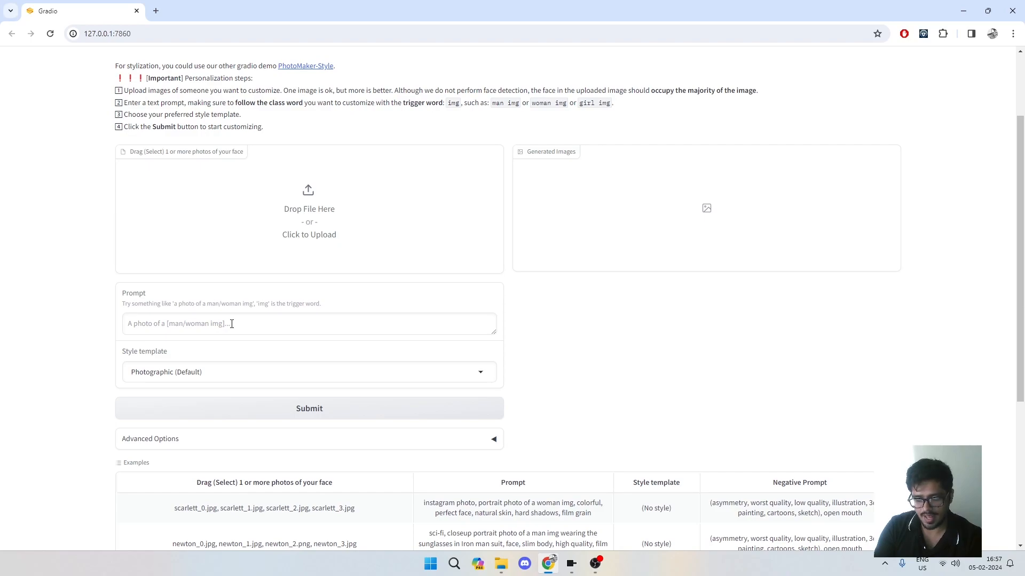
double_click(264, 304)
click(241, 333)
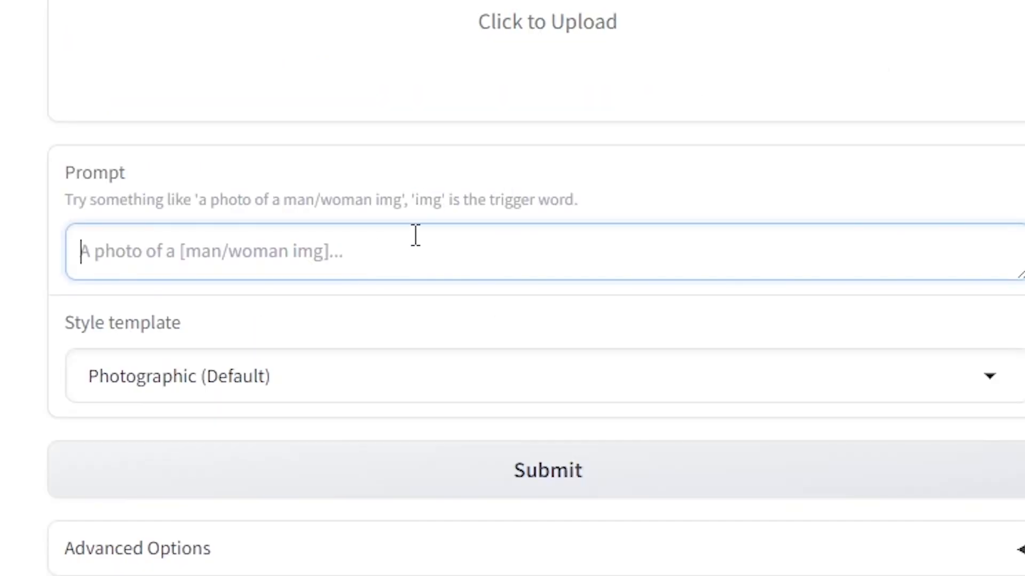
text(generate an image )
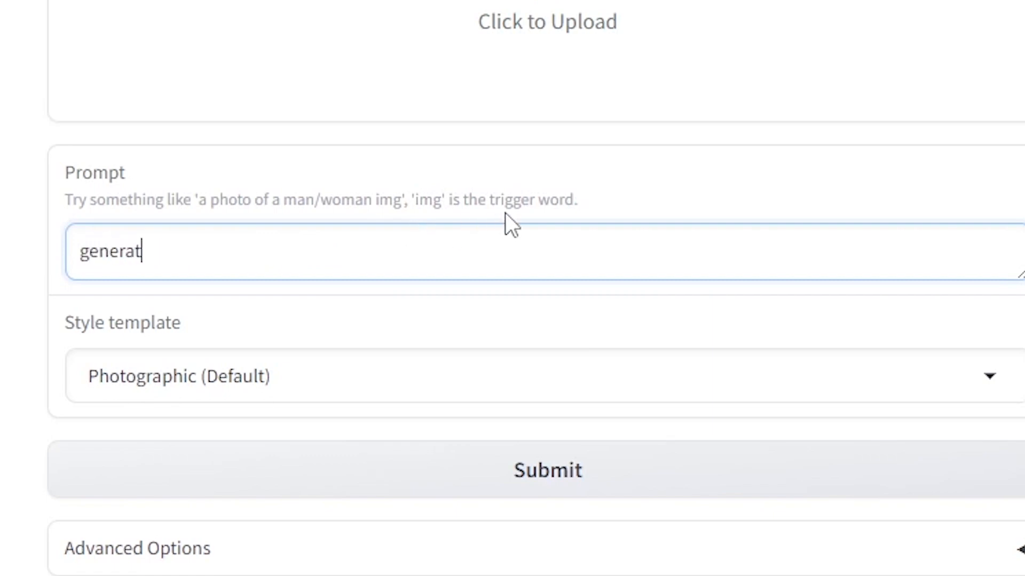
text(of img)
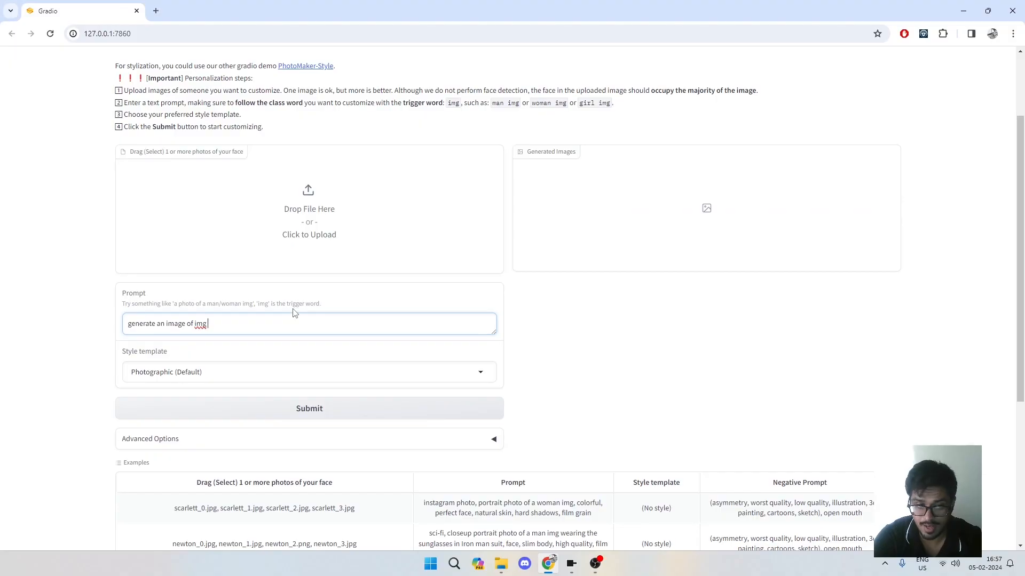
text( man /)
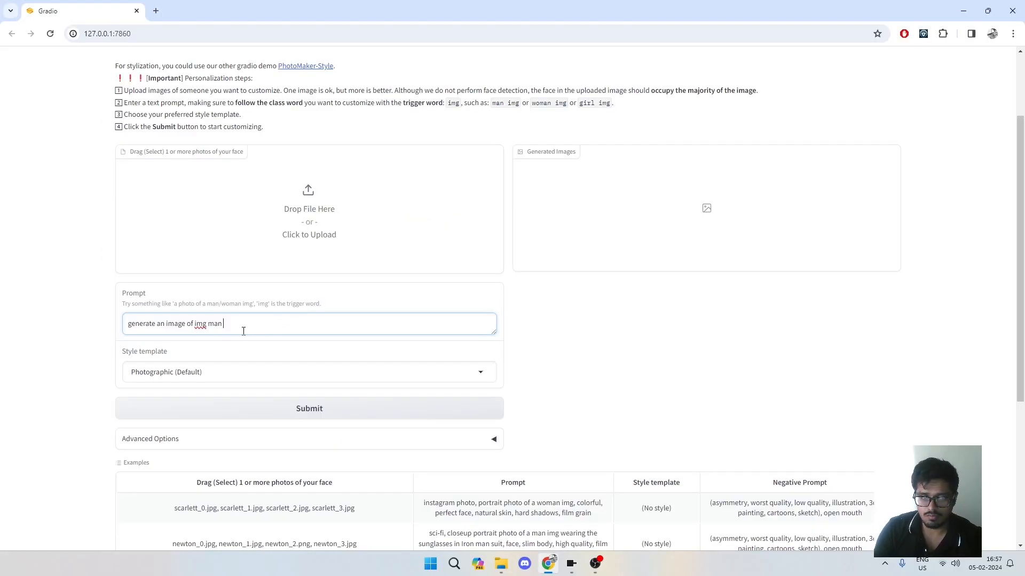
Highlight the trigger word "img" in the prompt to point out how it refers to the uploaded photos
drag(194, 323, 207, 324)
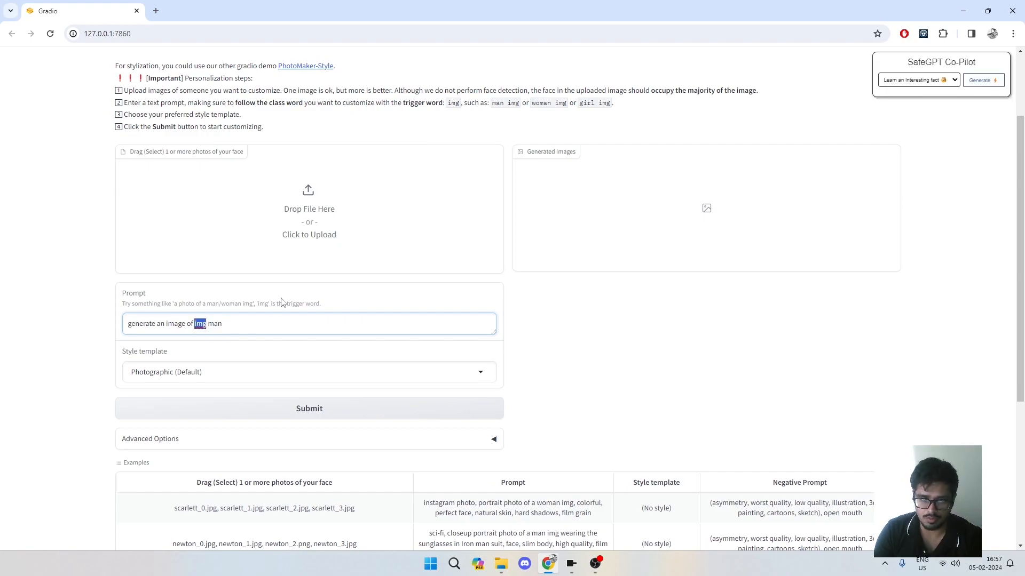
click(51, 285)
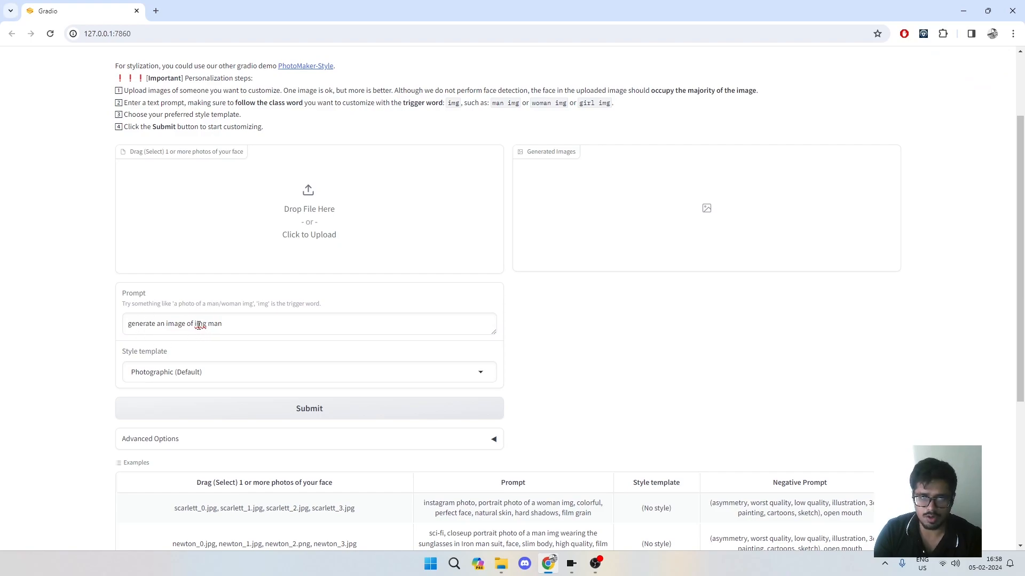
drag(194, 324, 204, 325)
click(2, 297)
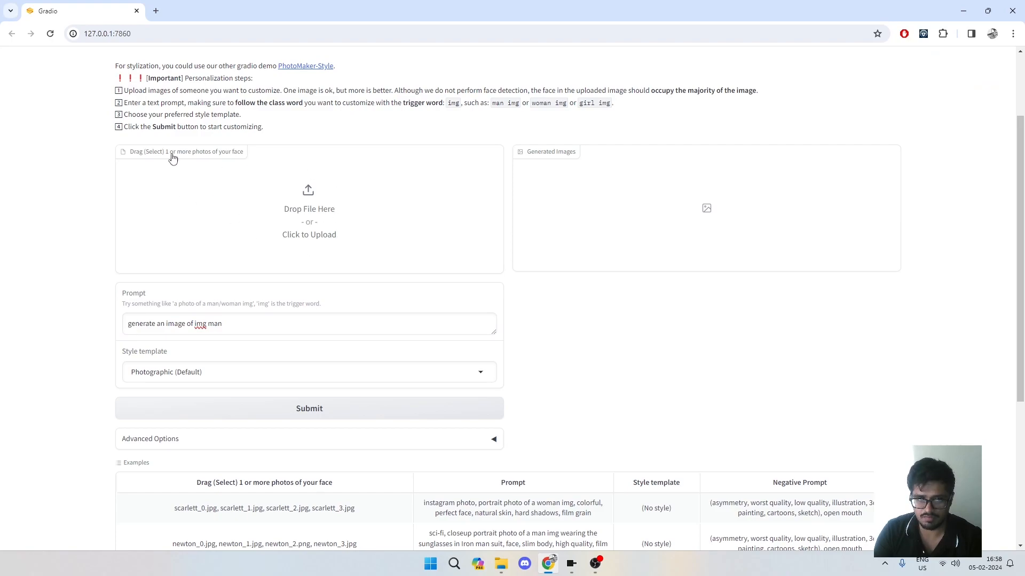
drag(206, 323, 201, 323)
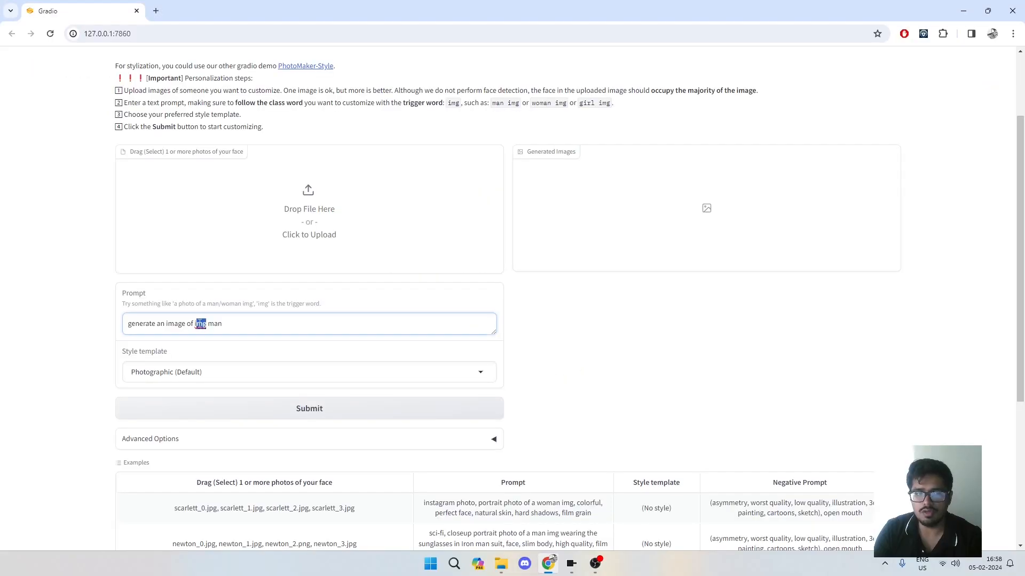
Look through the available style templates, from (No style) to Line art, and close the list
click(182, 372)
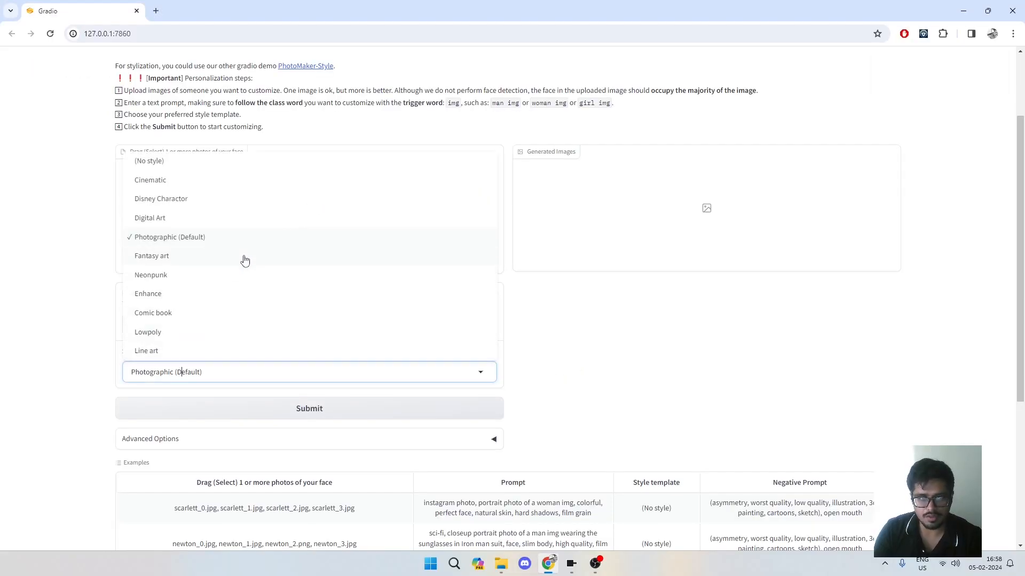
scroll(252, 230, down, 4)
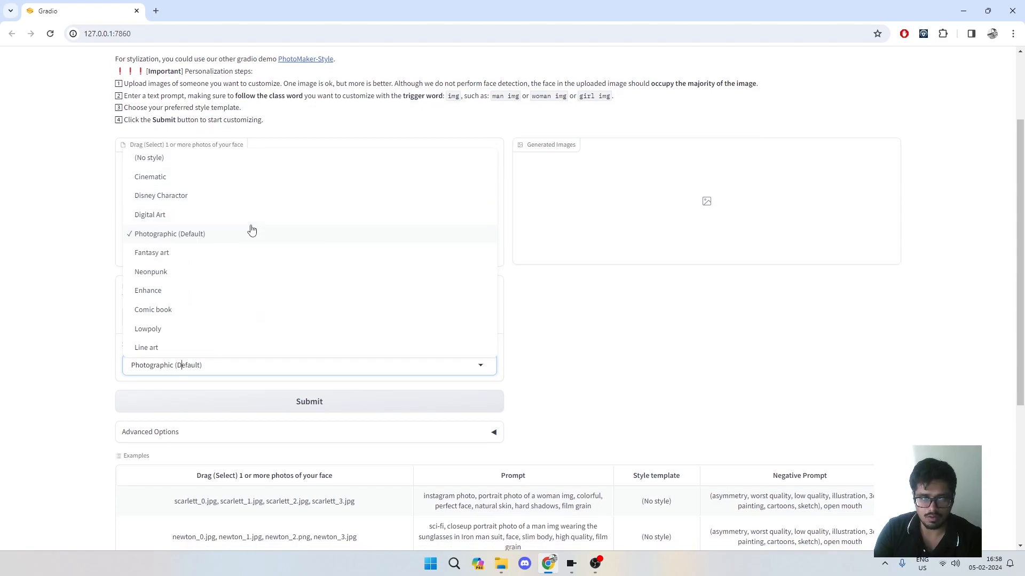
scroll(252, 230, up, 4)
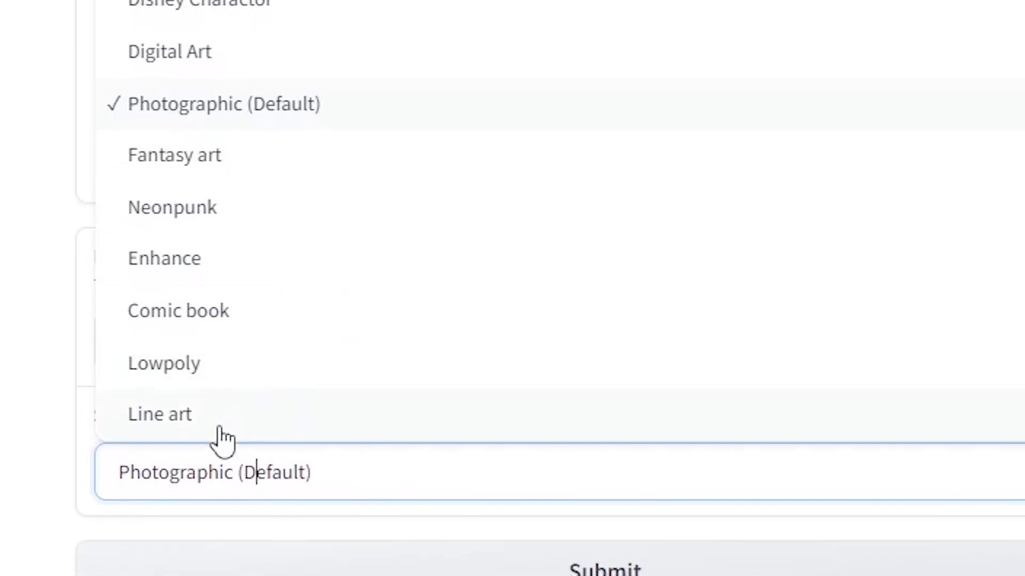
click(10, 434)
Expand the advanced options and enlarge the negative prompt box so that its full text can be read
click(308, 439)
scroll(300, 391, down, 3)
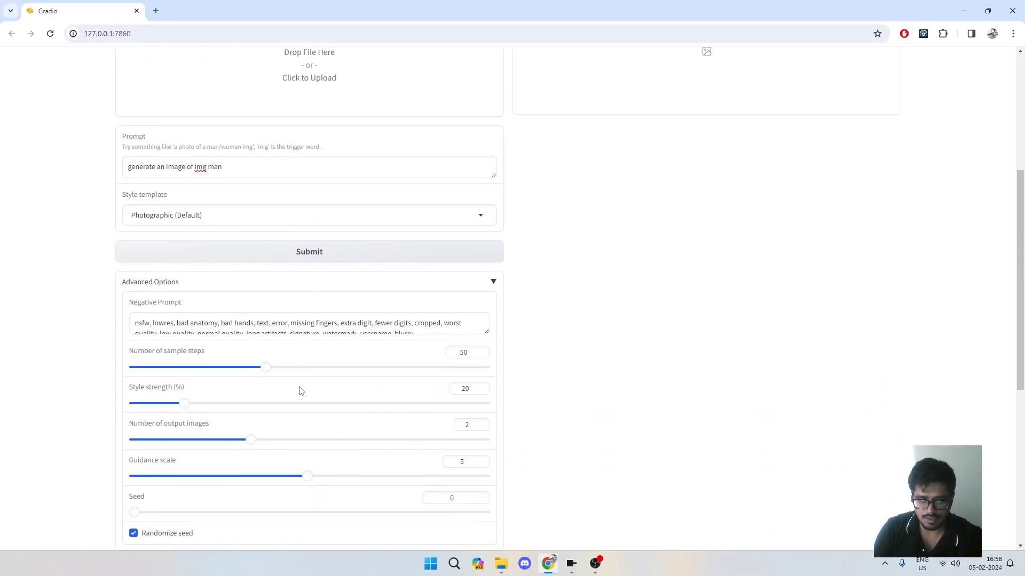
drag(234, 318, 259, 319)
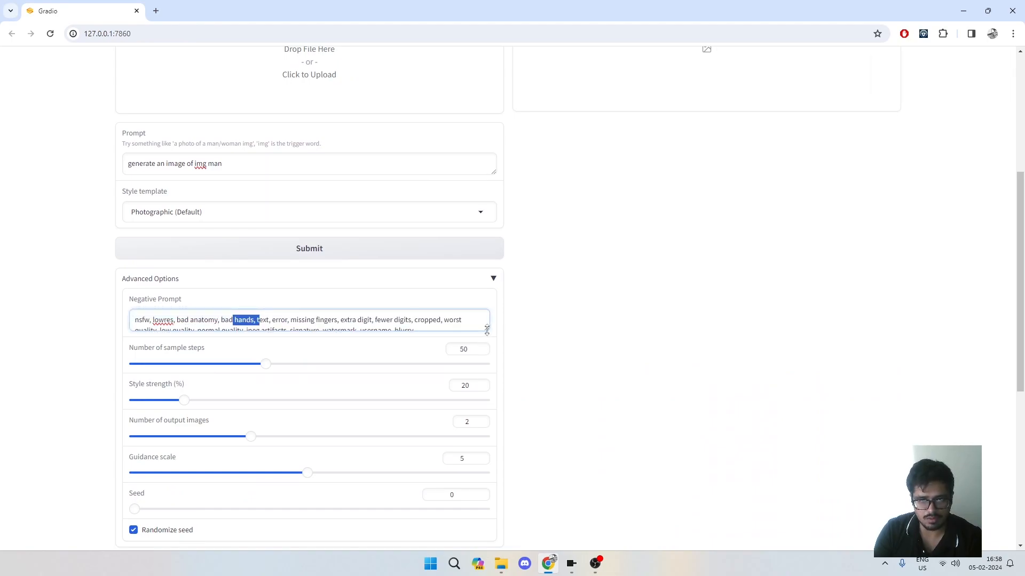
drag(486, 329, 488, 355)
click(446, 335)
scroll(230, 313, down, 2)
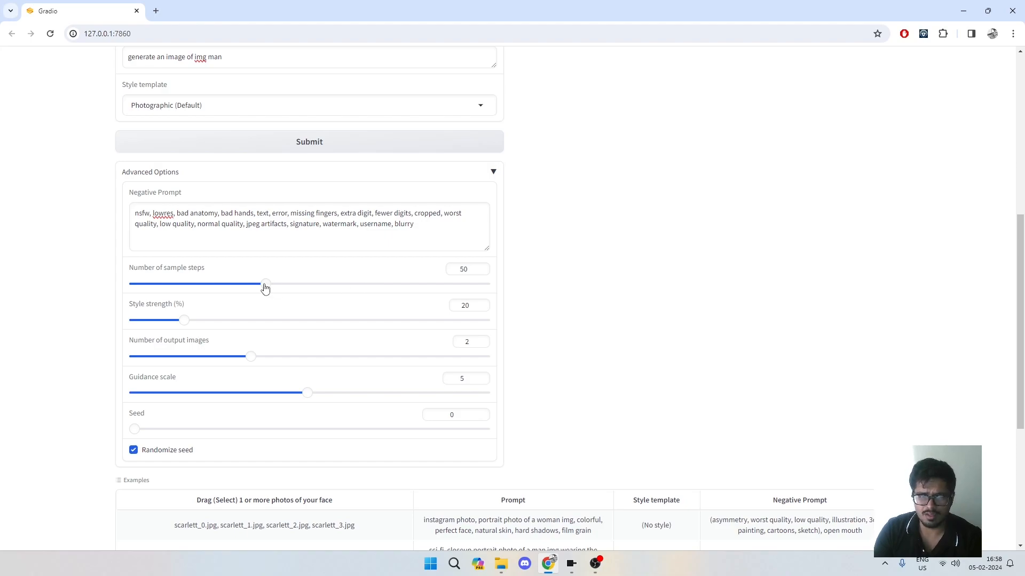
Set the number of sample steps to 30
click(468, 270)
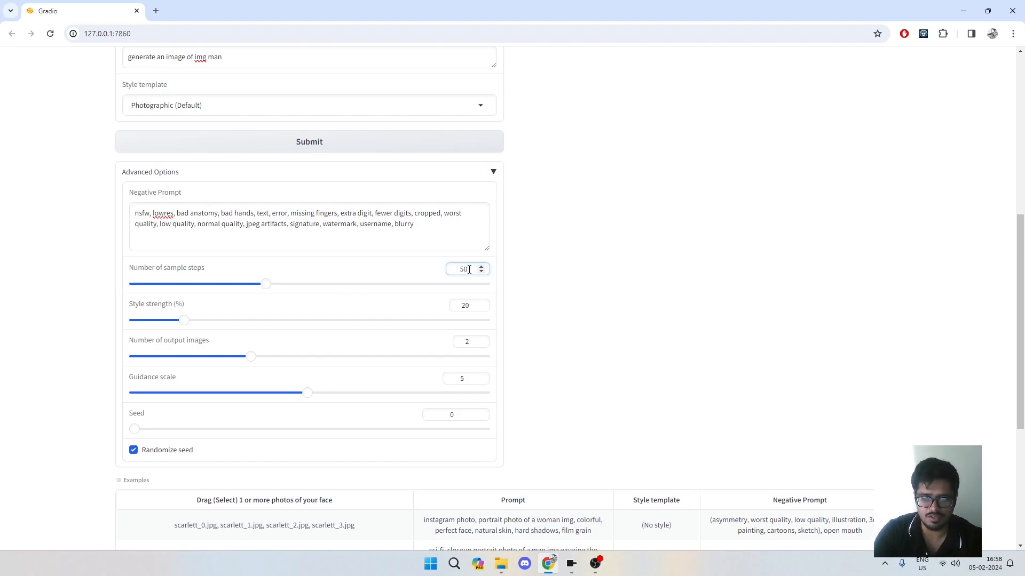
text(29)
key(BackSpace)
key(BackSpace)
text(30)
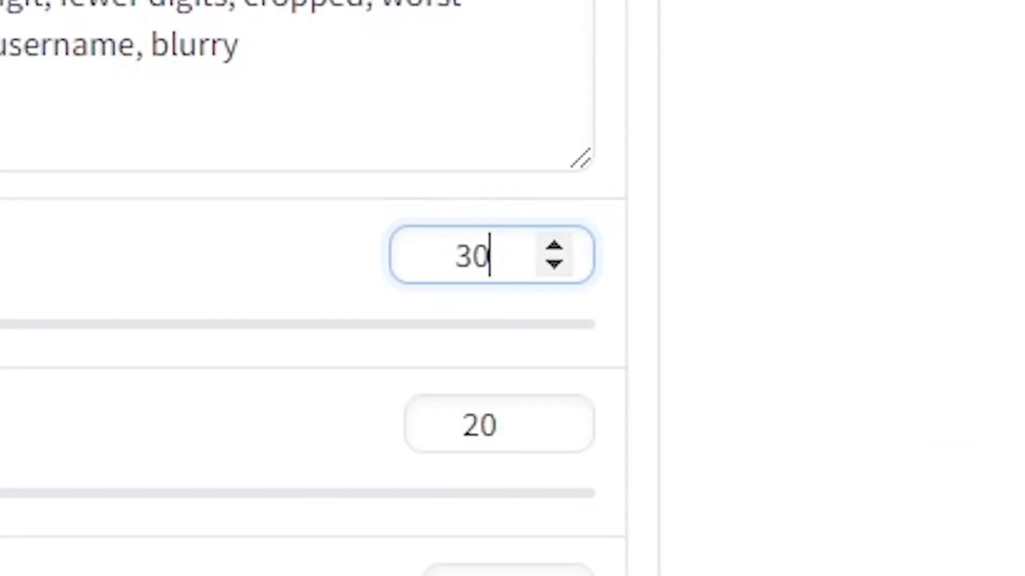
click(166, 299)
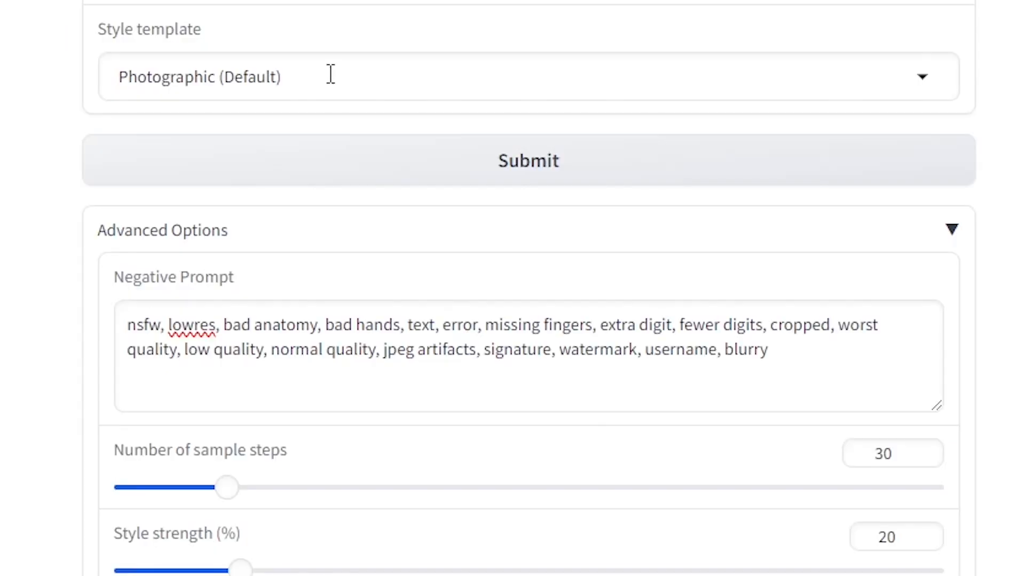
Review the style template, prompt and advanced settings, including style strength, number of output images and guidance scale
click(223, 105)
key(Escape)
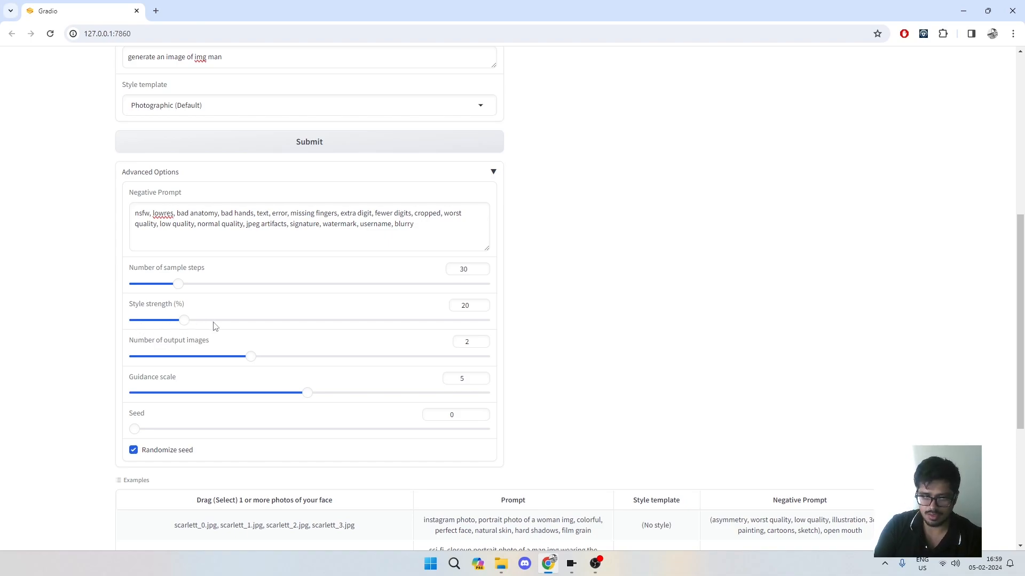
scroll(215, 325, down, 2)
scroll(213, 326, up, 1)
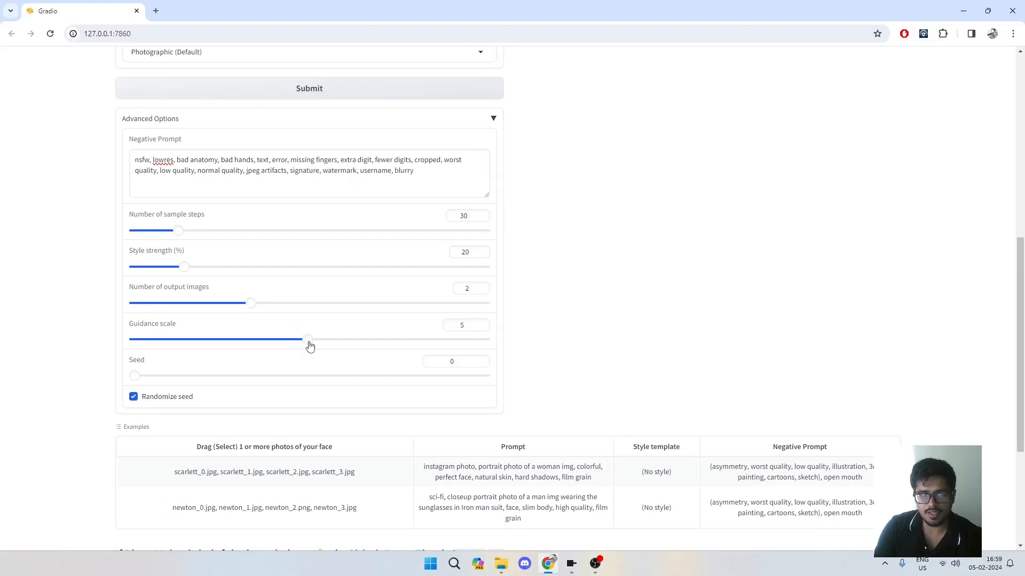
scroll(103, 292, up, 2)
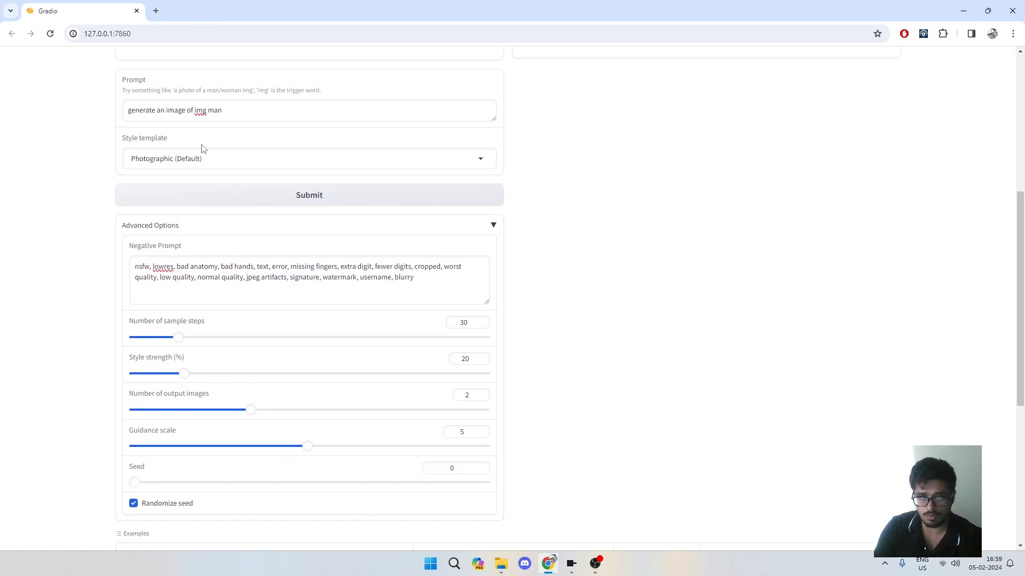
triple_click(200, 114)
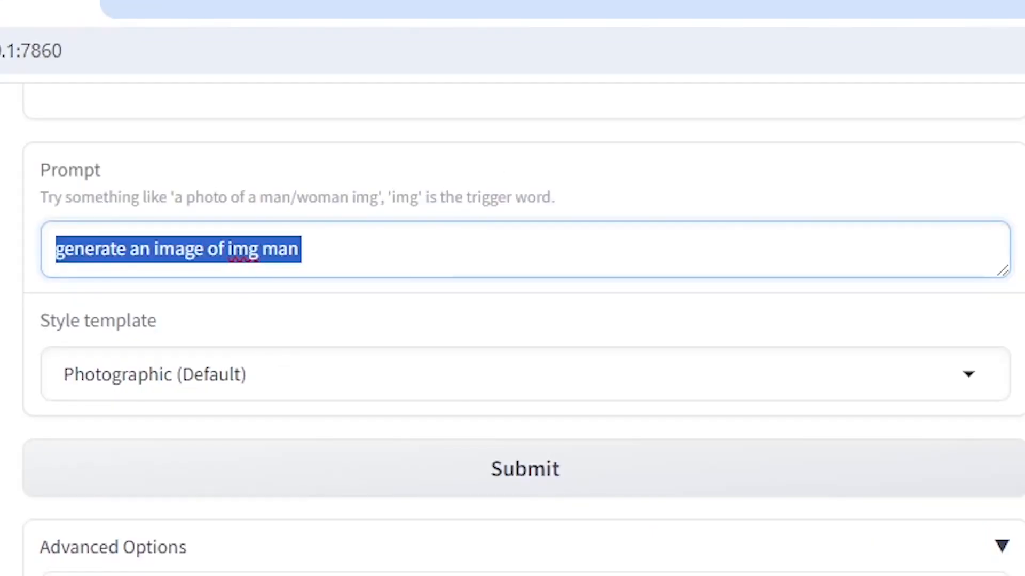
scroll(512, 331, down, 1)
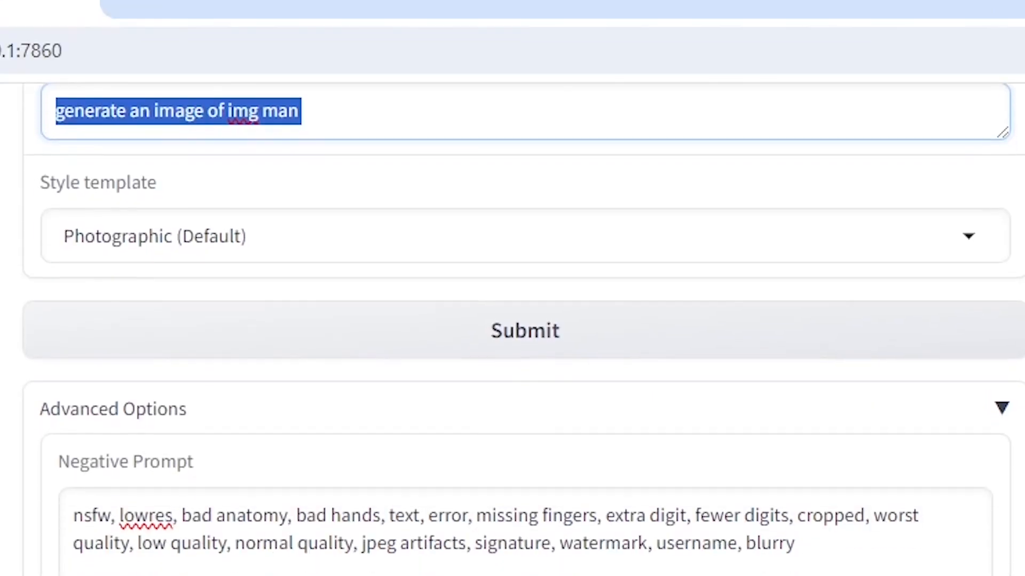
click(91, 370)
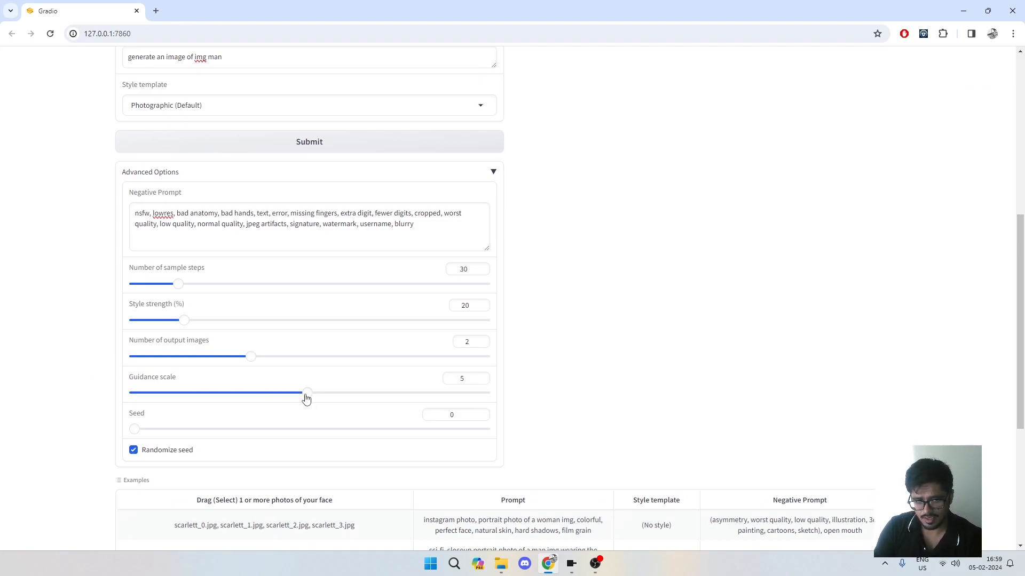
Load the example prompt with the man in an Iron Man suit and replace its sample photos with five personal photos
scroll(327, 393, down, 4)
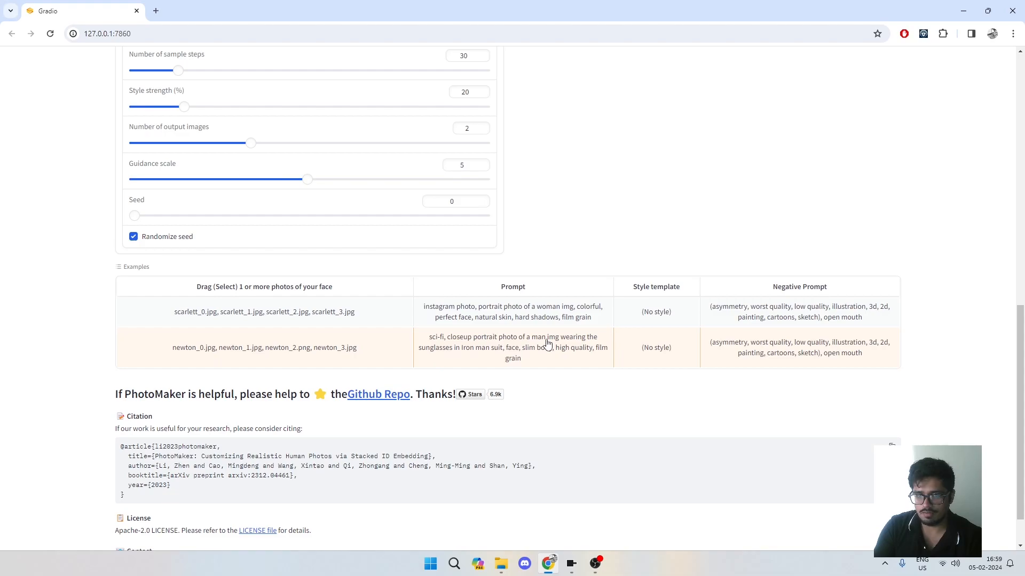
click(547, 343)
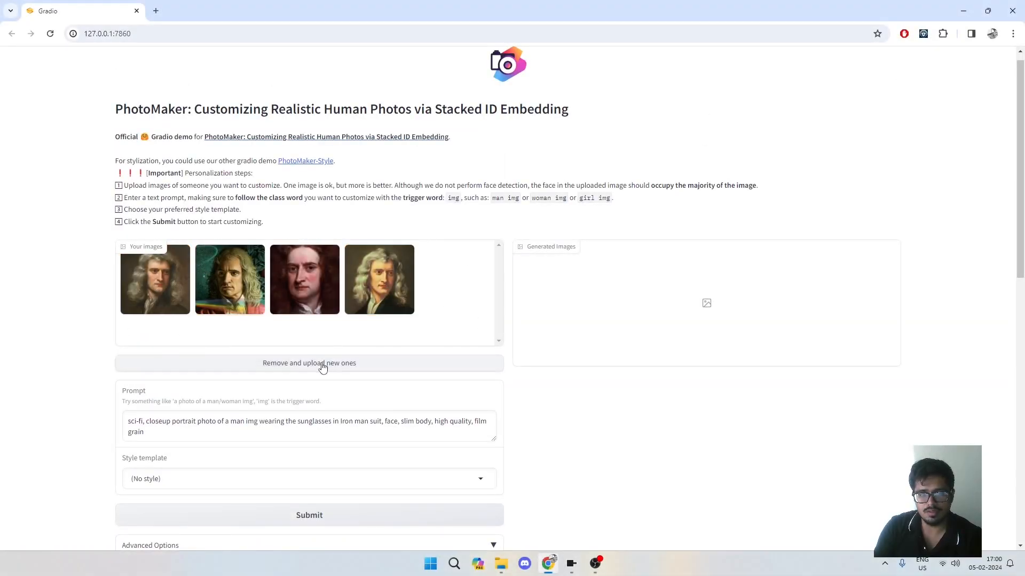
key(alt+Tab)
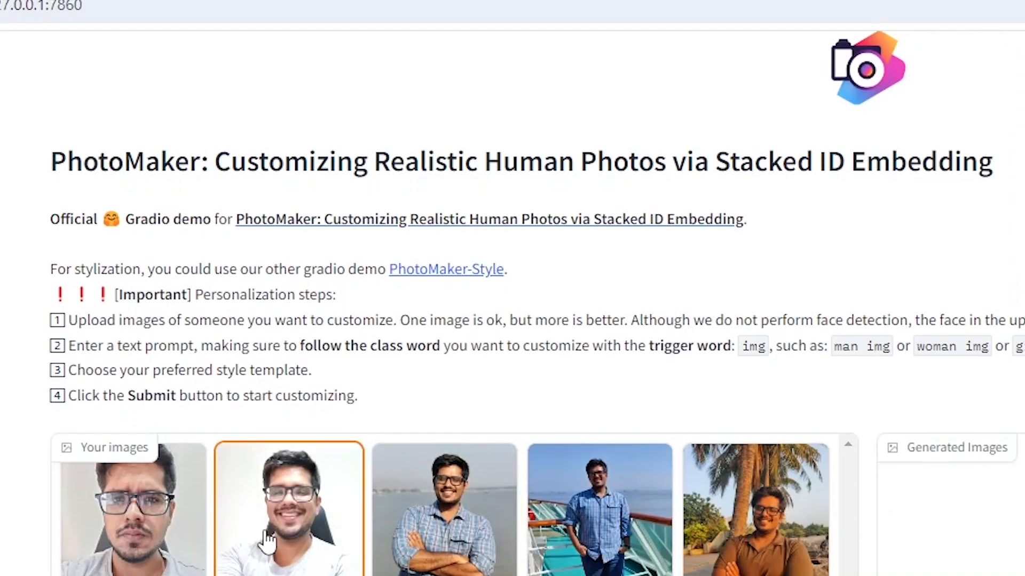
Check the example's prompt, style template, negative prompt and advanced settings with the new photos in place
scroll(727, 445, down, 4)
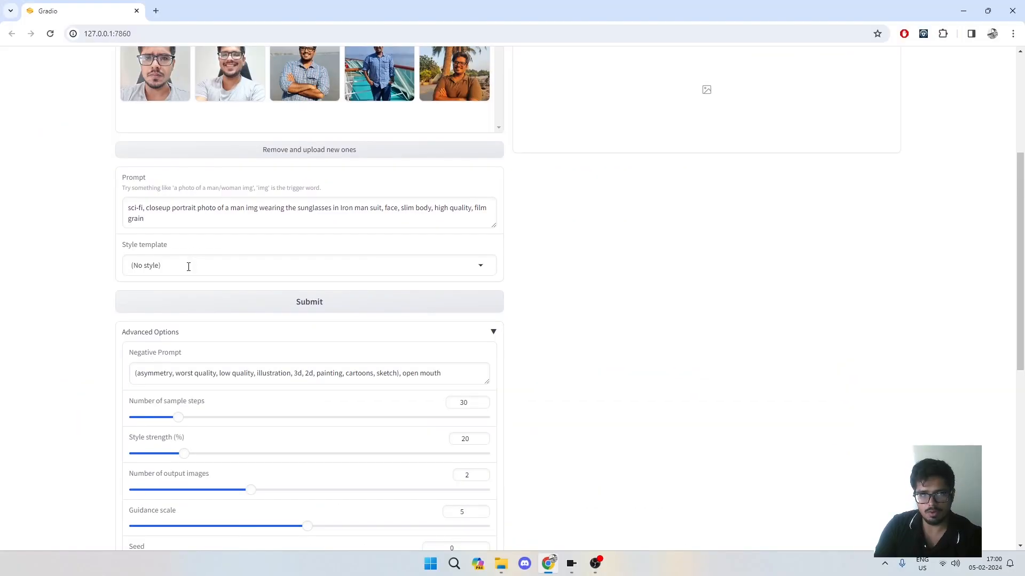
click(189, 266)
click(73, 261)
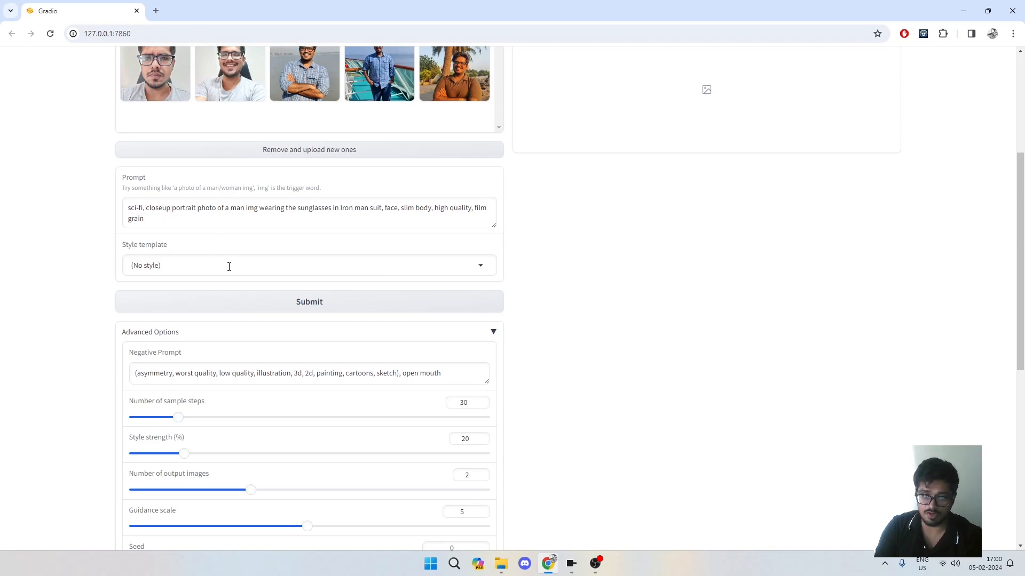
scroll(304, 377, down, 4)
scroll(481, 372, up, 2)
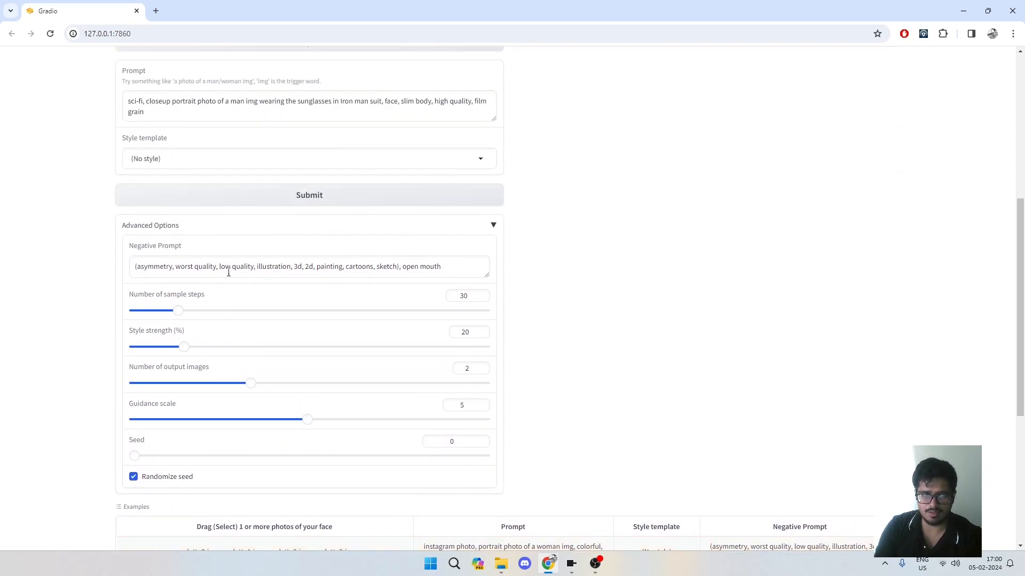
Generate images from the Iron Man suit prompt using the five uploaded personal photos and the current settings
scroll(278, 271, down, 5)
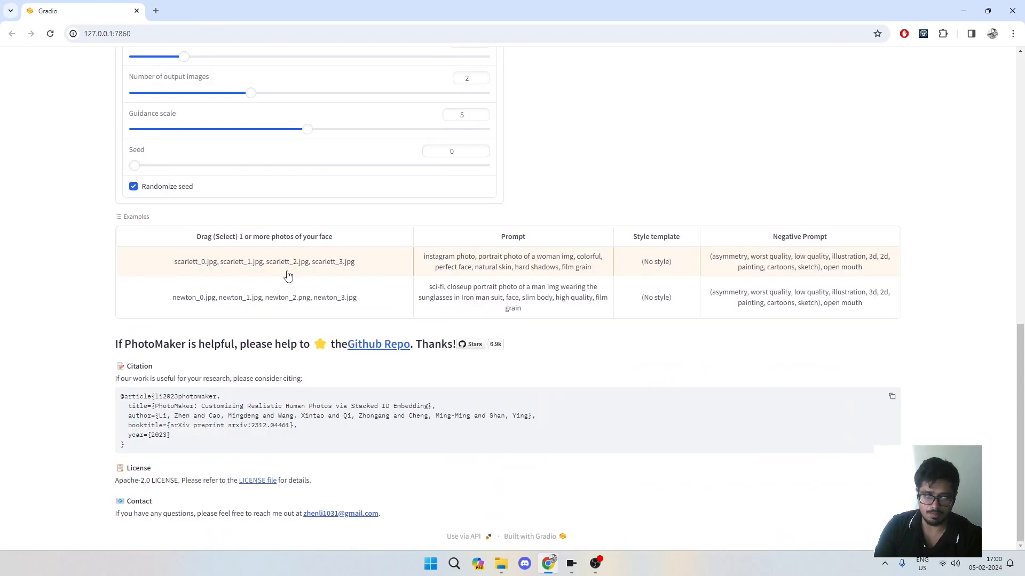
scroll(321, 273, up, 4)
scroll(550, 275, up, 4)
scroll(587, 272, up, 4)
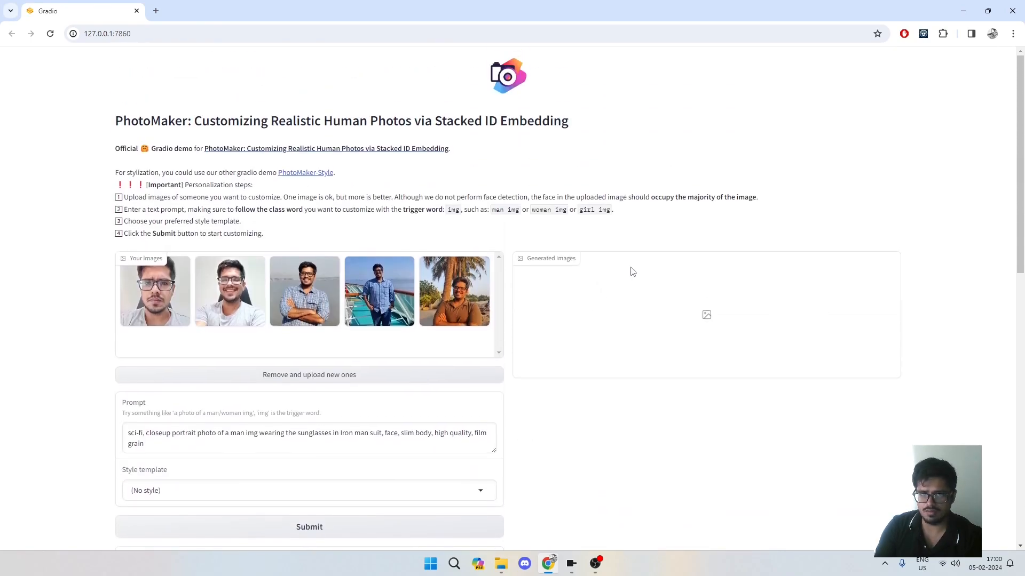
scroll(320, 352, down, 2)
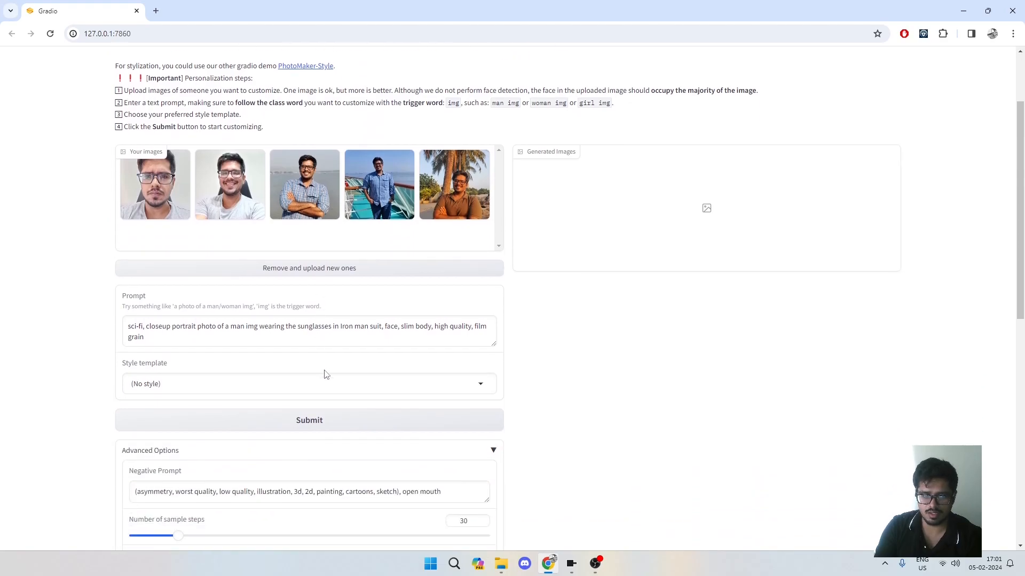
click(334, 421)
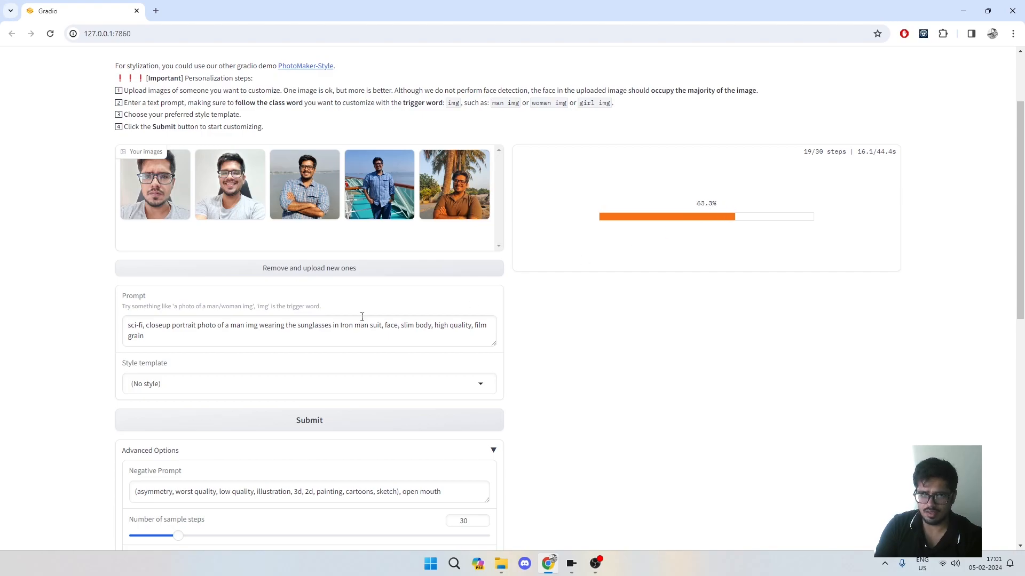
Examine the generated Iron Man portraits and compare them with the uploaded photos and the advanced settings
scroll(531, 329, down, 1)
scroll(531, 328, down, 3)
scroll(556, 320, up, 3)
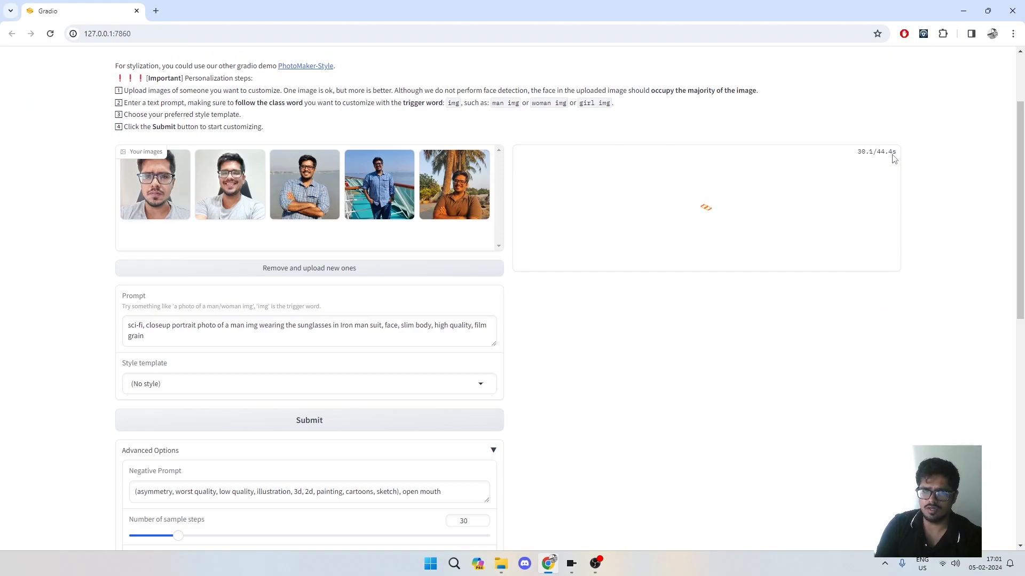
scroll(528, 272, down, 3)
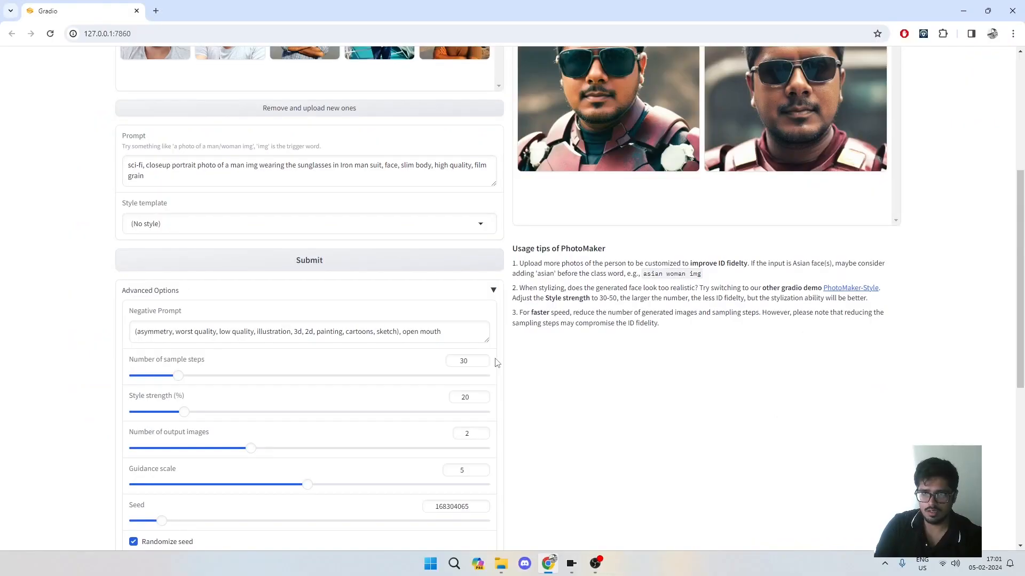
scroll(516, 356, up, 5)
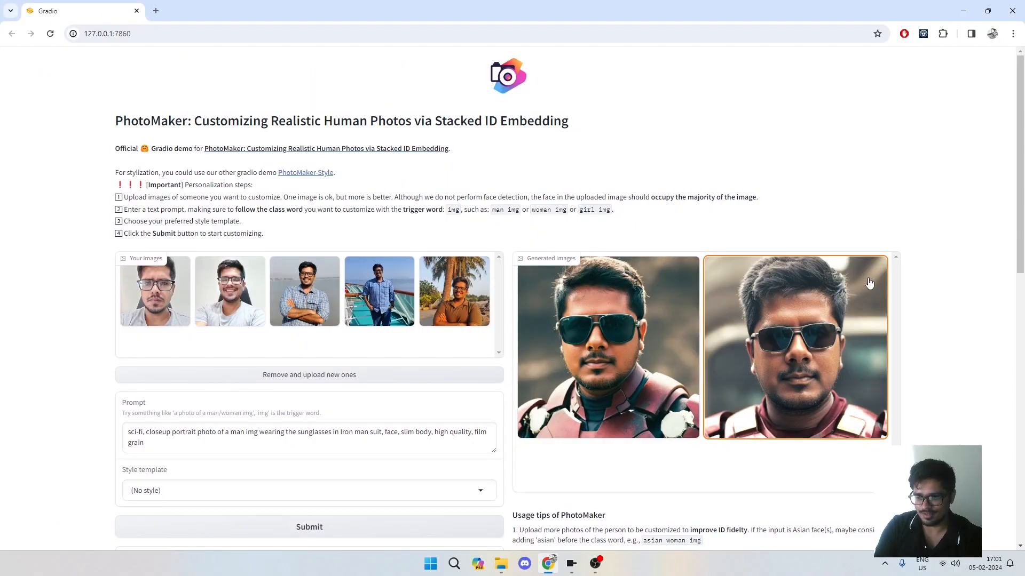
scroll(869, 283, down, 1)
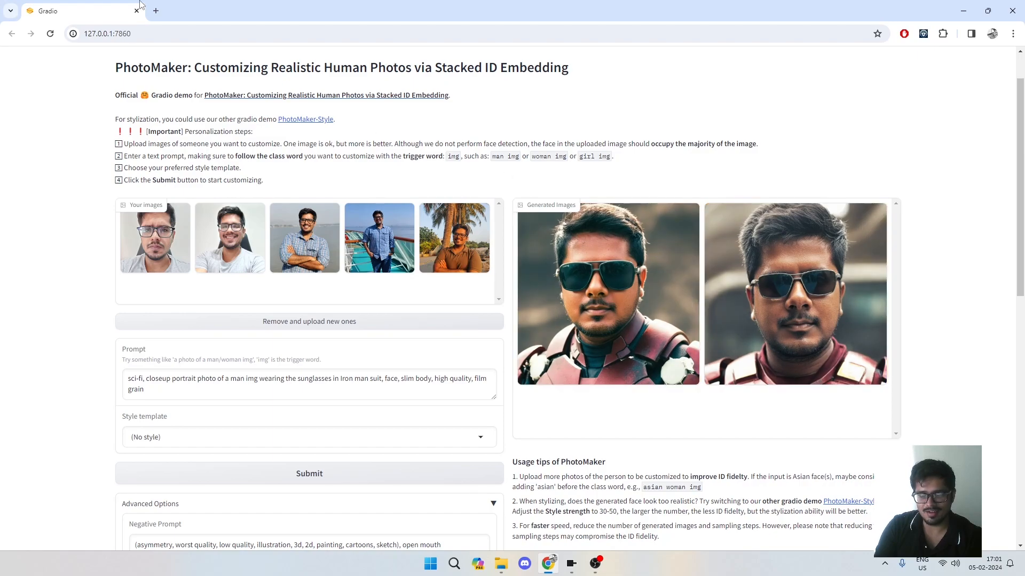
Set the style template to Photographic (Default)
scroll(183, 327, down, 2)
click(190, 329)
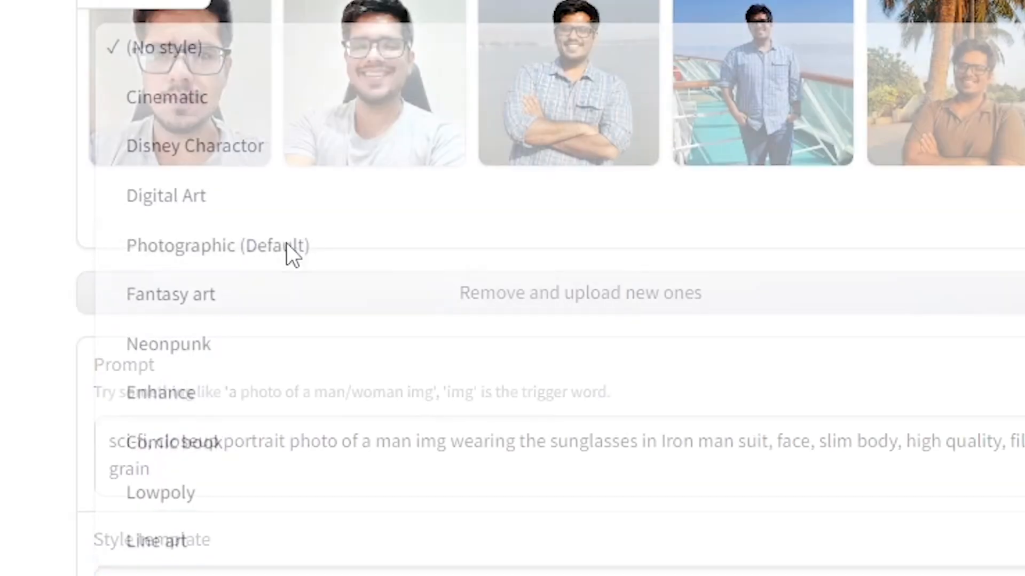
click(286, 245)
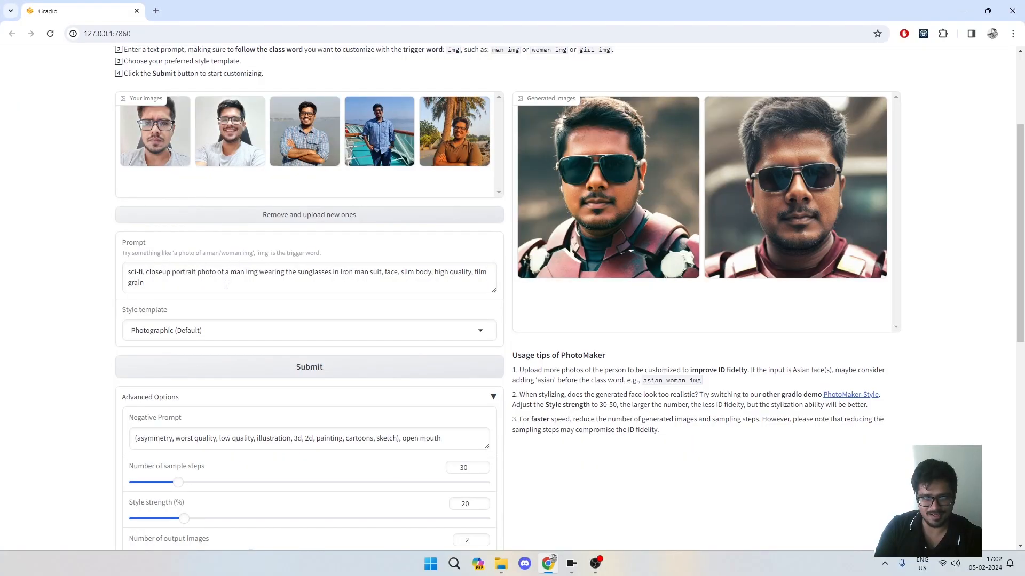
Re-enter 30 as the number of sample steps
click(477, 436)
key(Tab)
key(BackSpace)
text(29)
key(BackSpace)
key(BackSpace)
text(30)
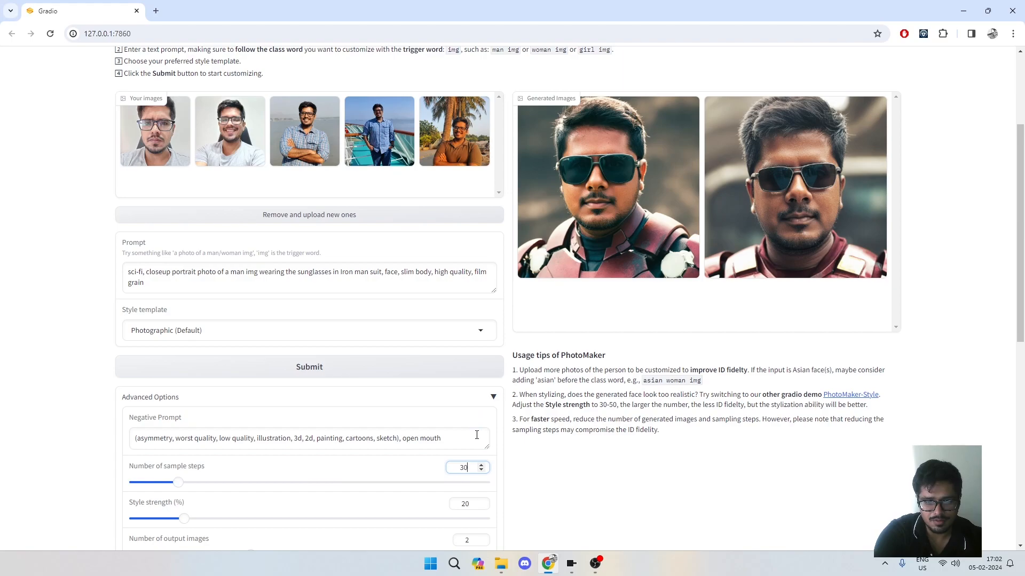
triple_click(333, 435)
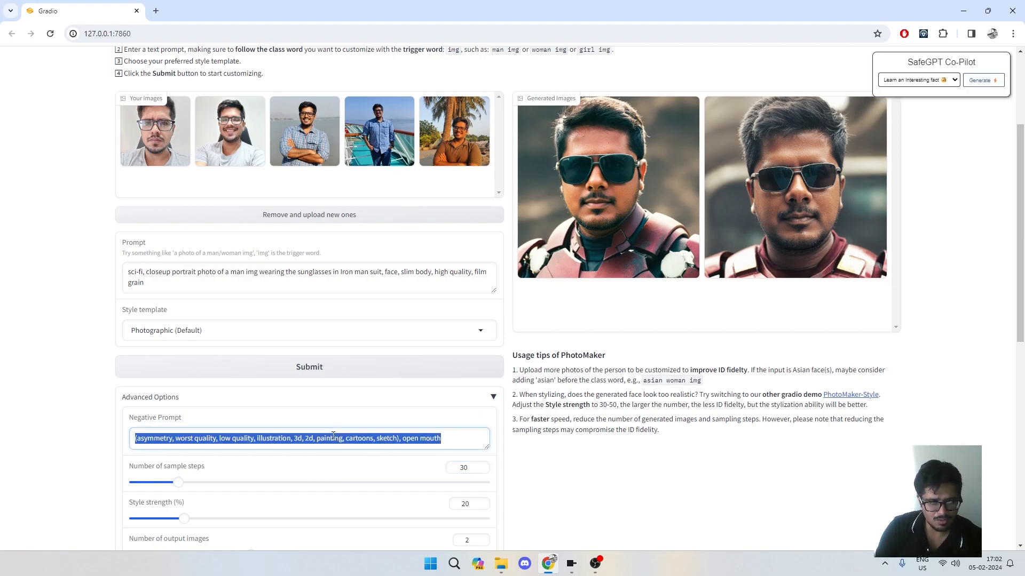
Replace the prompt with "a photo of img man" and generate new images
triple_click(304, 274)
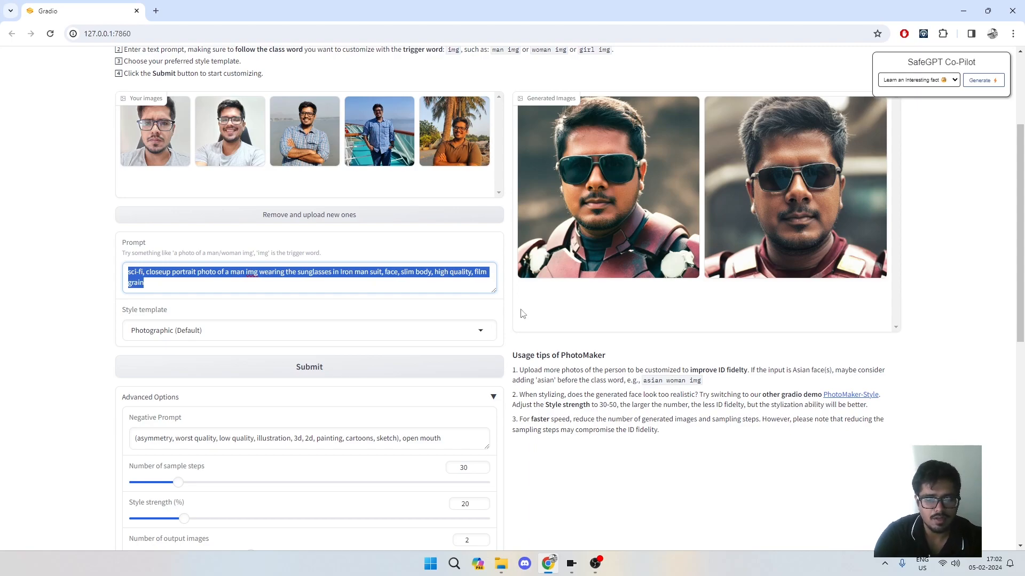
text(a photo)
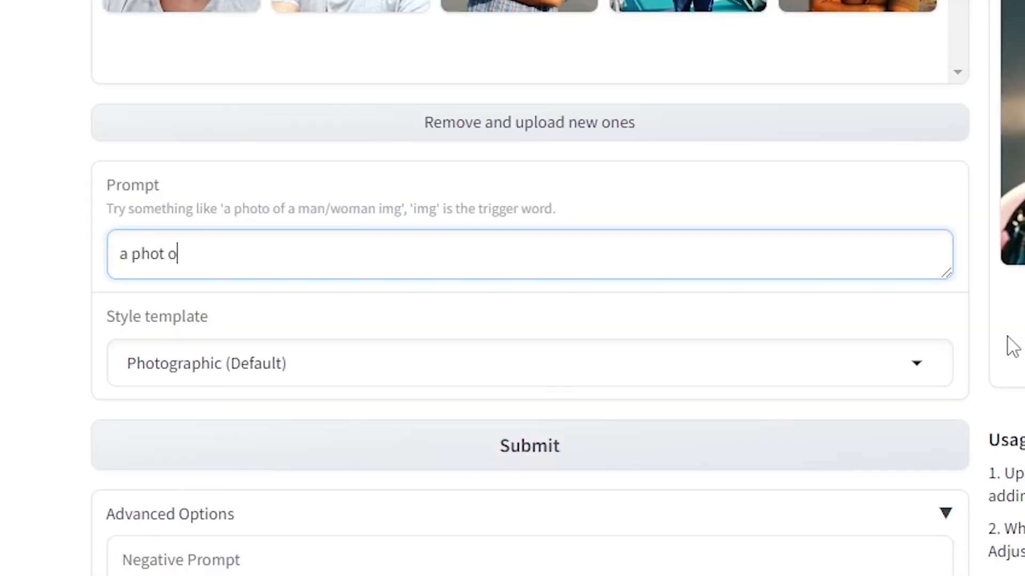
text( f)
text(img man)
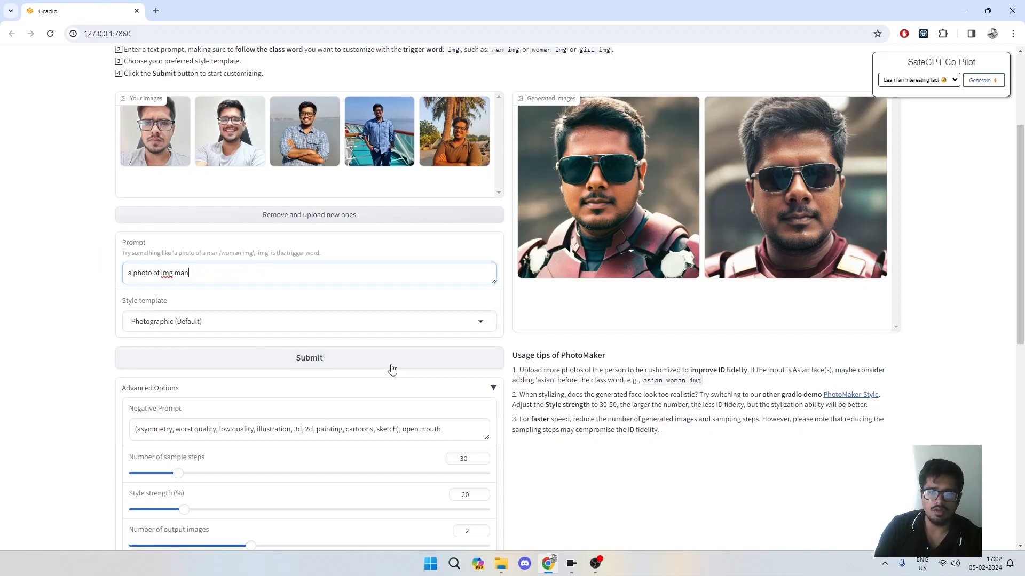
click(718, 467)
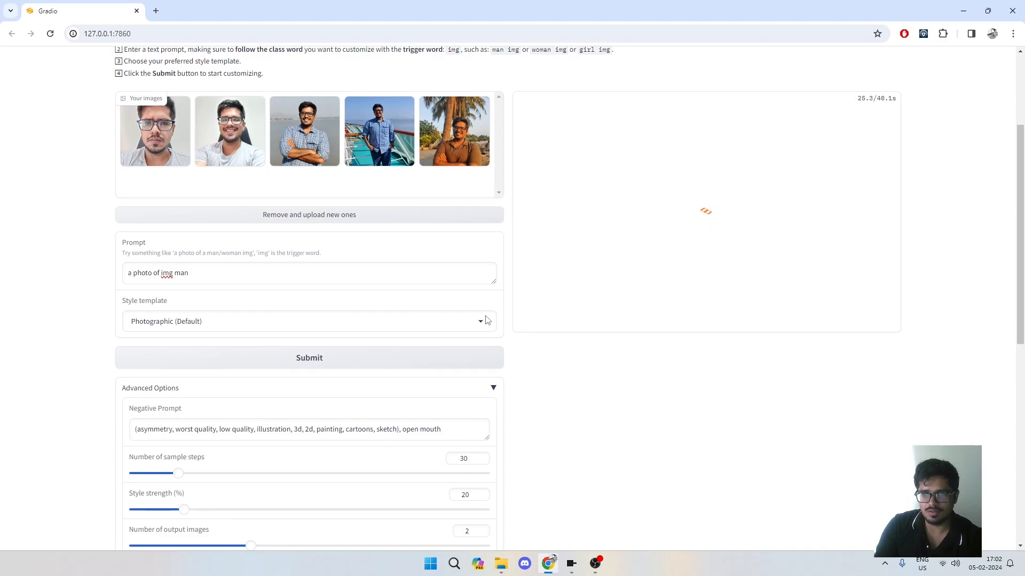
scroll(562, 282, up, 3)
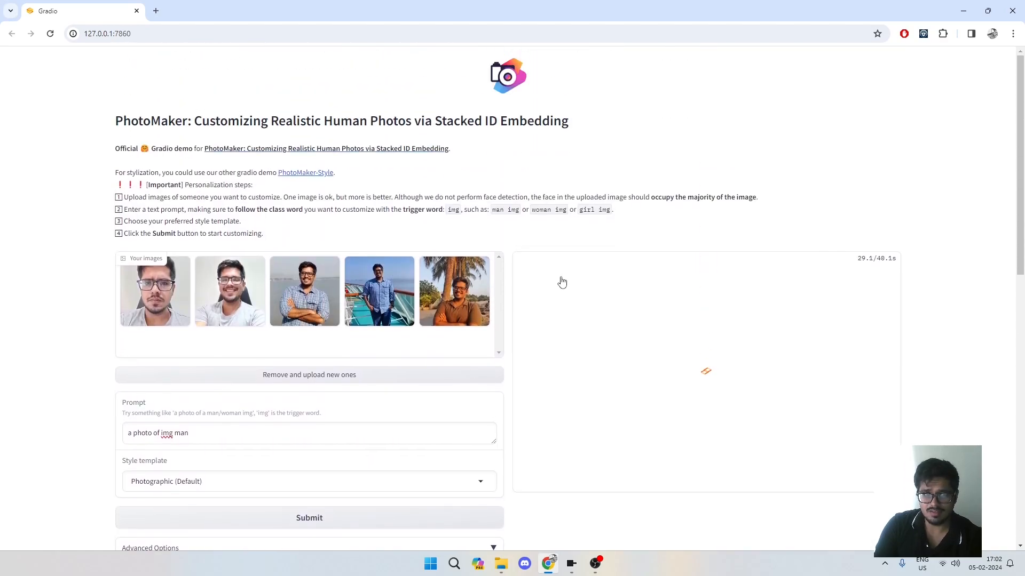
scroll(562, 283, down, 3)
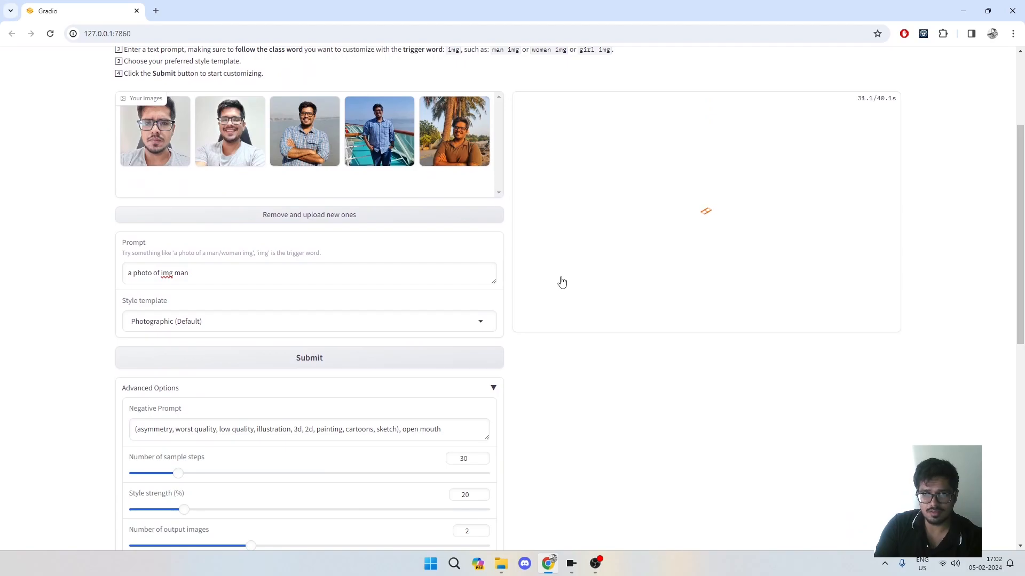
scroll(562, 282, down, 8)
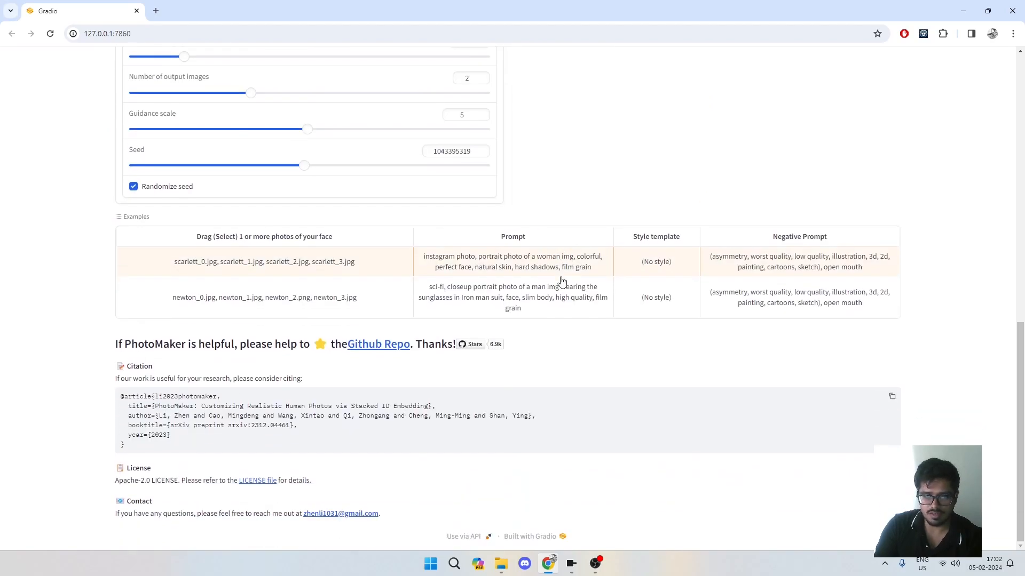
scroll(561, 282, up, 10)
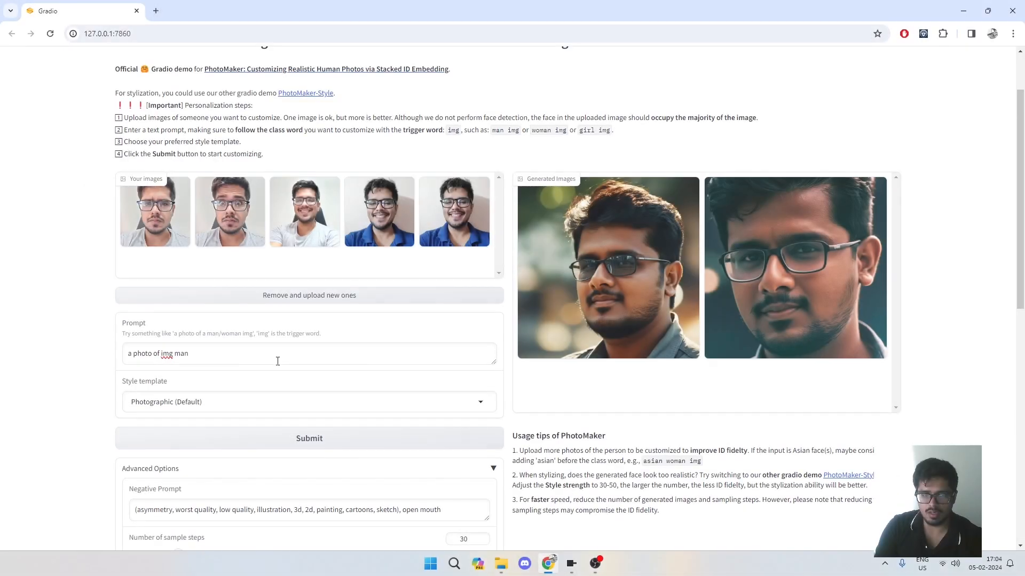
Change the words "a photo" in the prompt to "headshots", making it "headshots of img man", and generate new images
drag(132, 354, 153, 353)
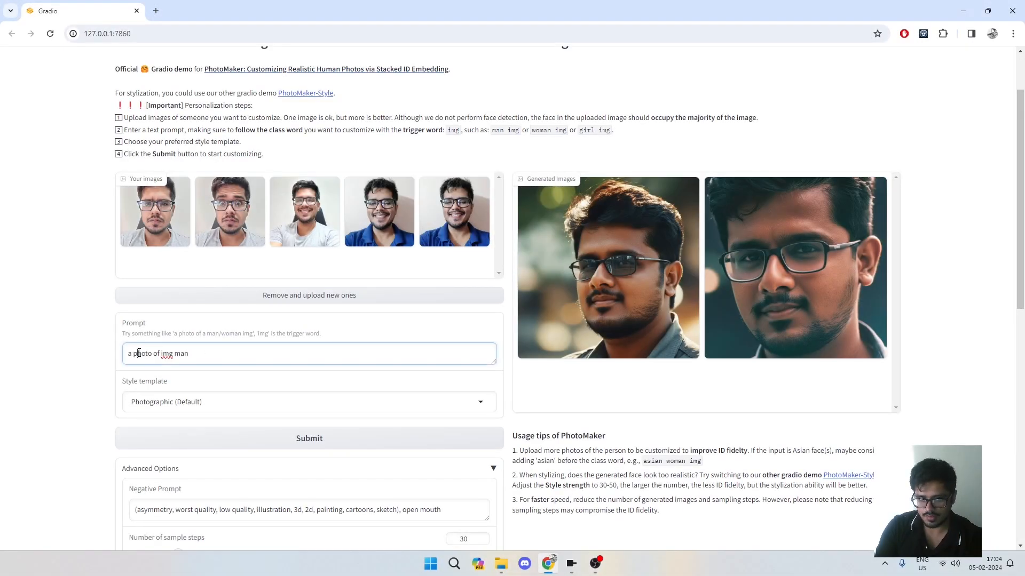
key(Right)
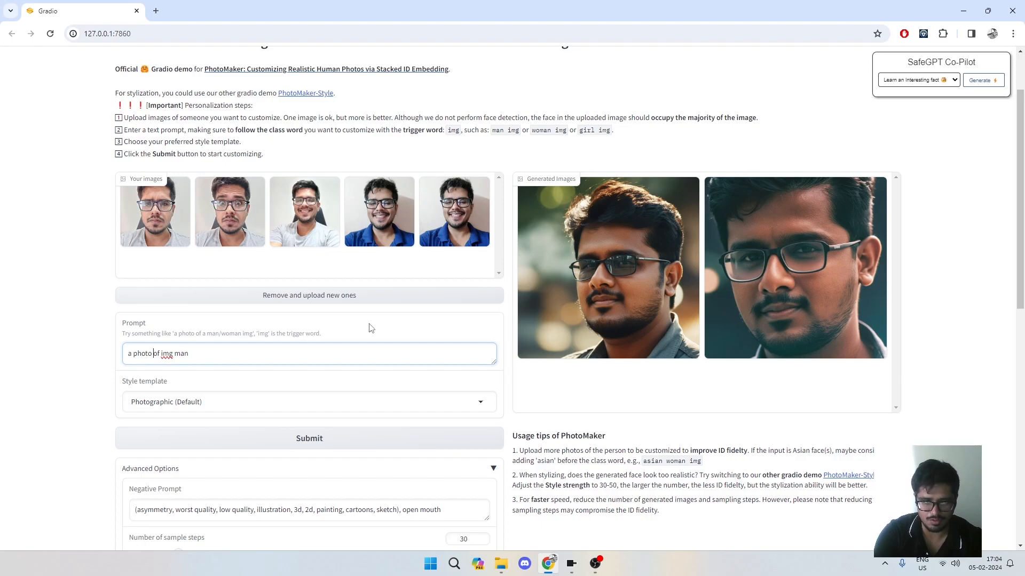
key(shift+Home)
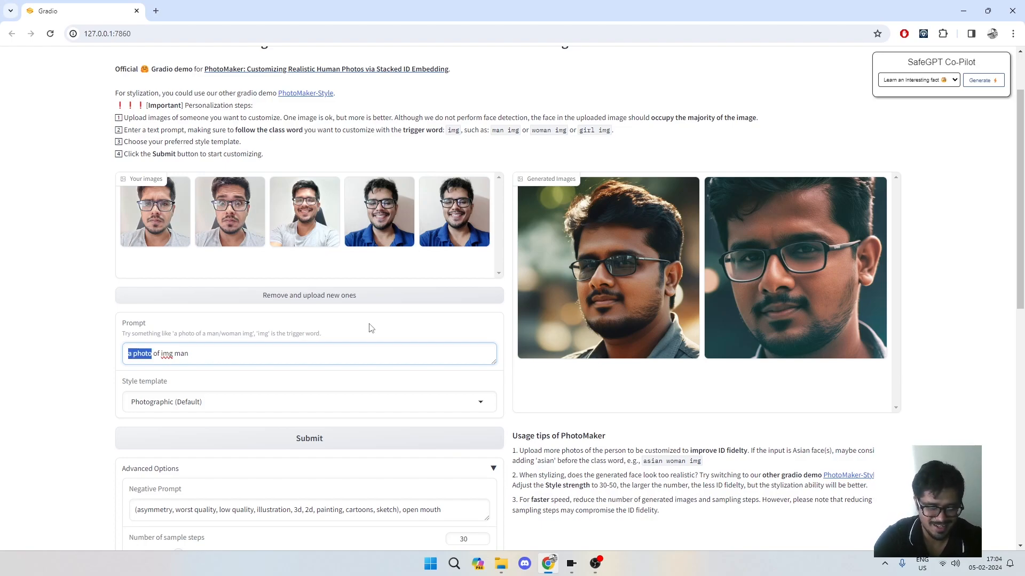
text(headshot)
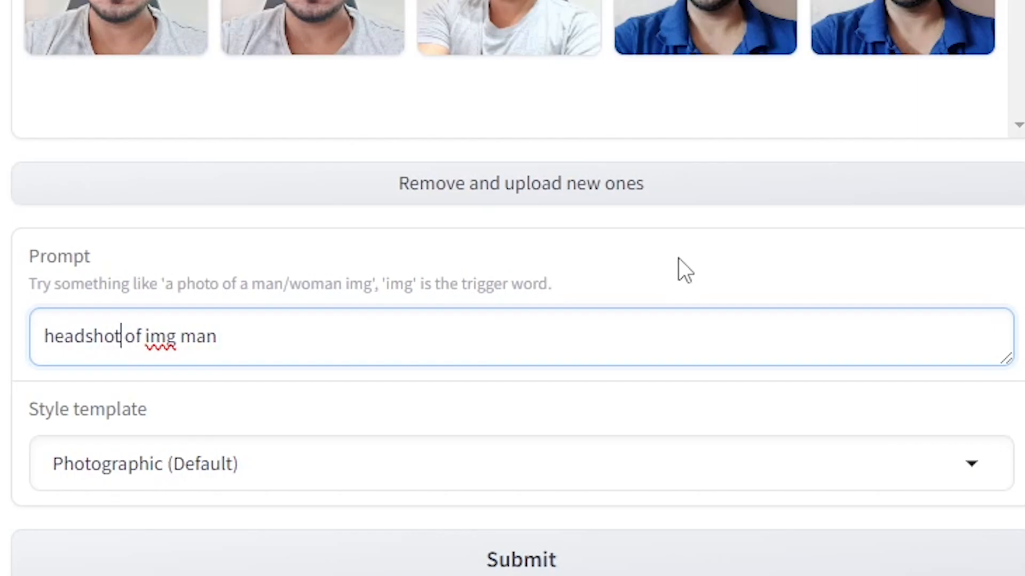
text(s)
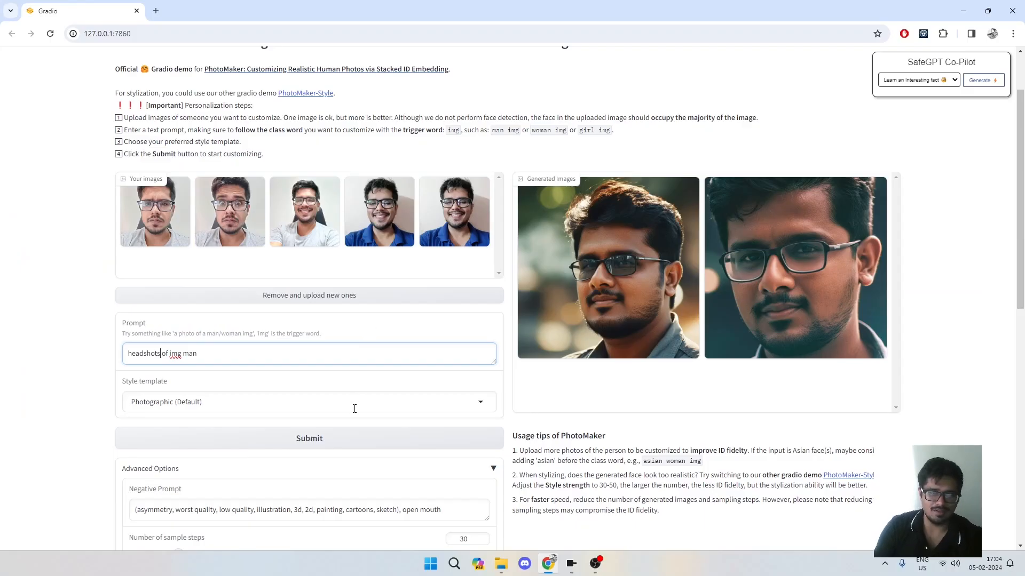
click(603, 561)
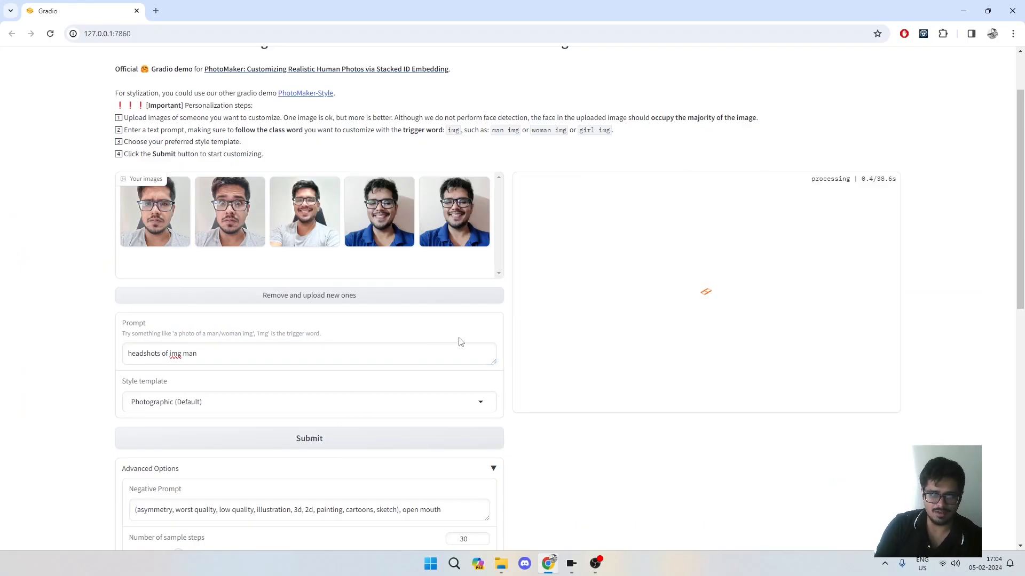
Review the negative prompt and advanced settings during the generation, and examine the resulting headshots
scroll(441, 316, down, 3)
drag(436, 350, 113, 348)
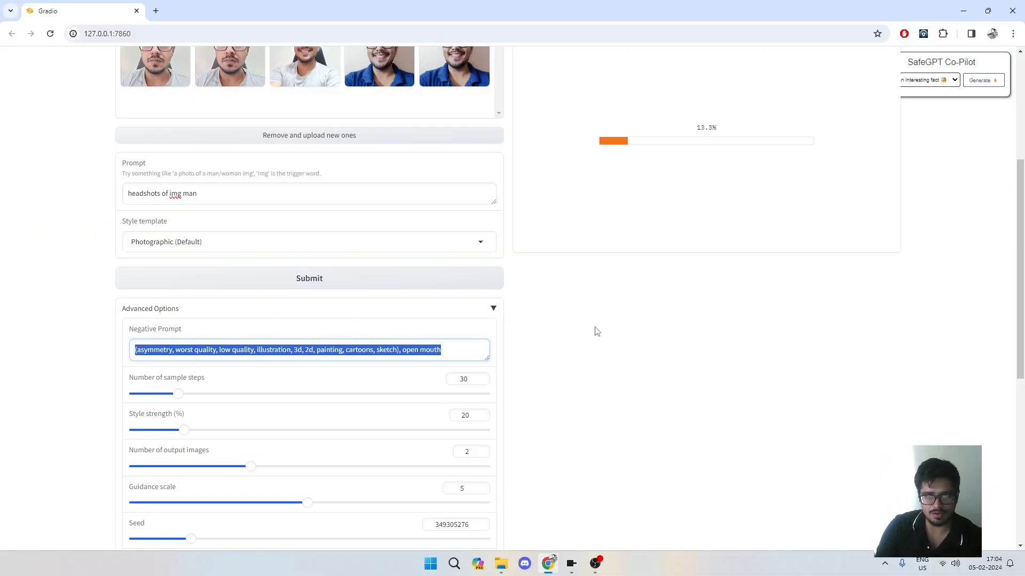
click(596, 332)
scroll(596, 331, up, 3)
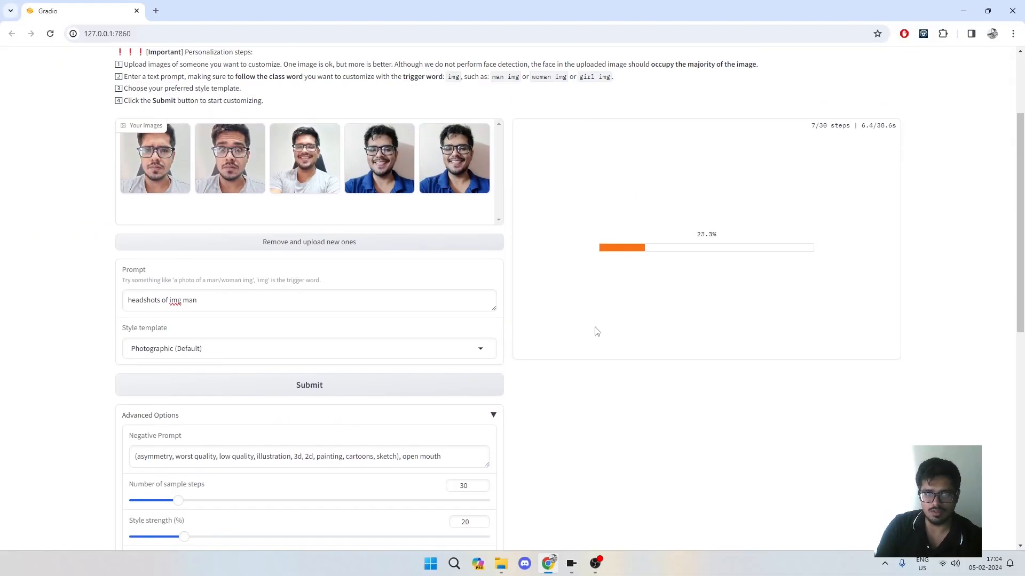
scroll(596, 332, down, 9)
scroll(579, 281, up, 10)
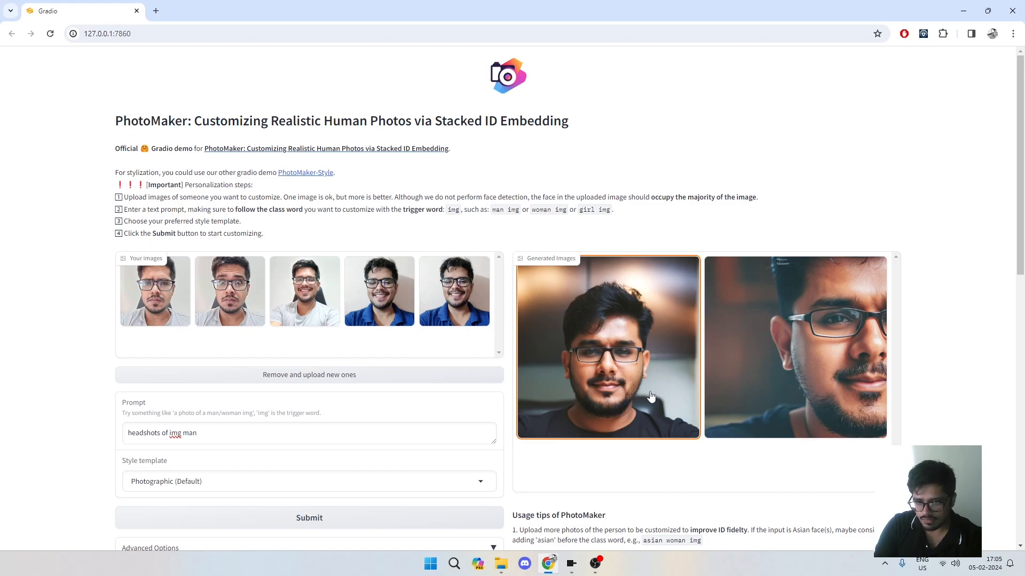
Set the number of sample steps to 50 and the output images to 1, and generate a new headshot
scroll(187, 416, down, 3)
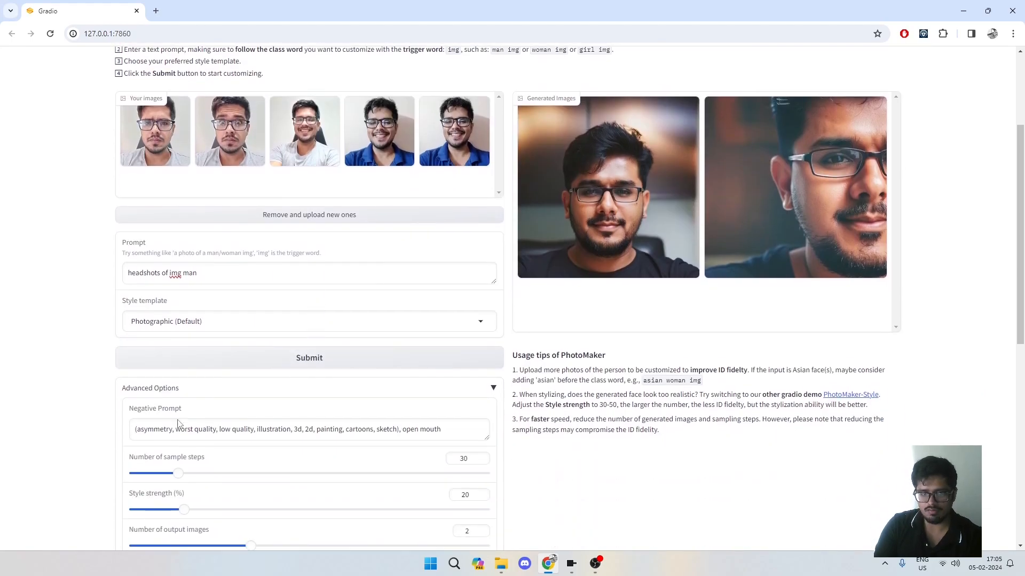
drag(178, 473, 266, 473)
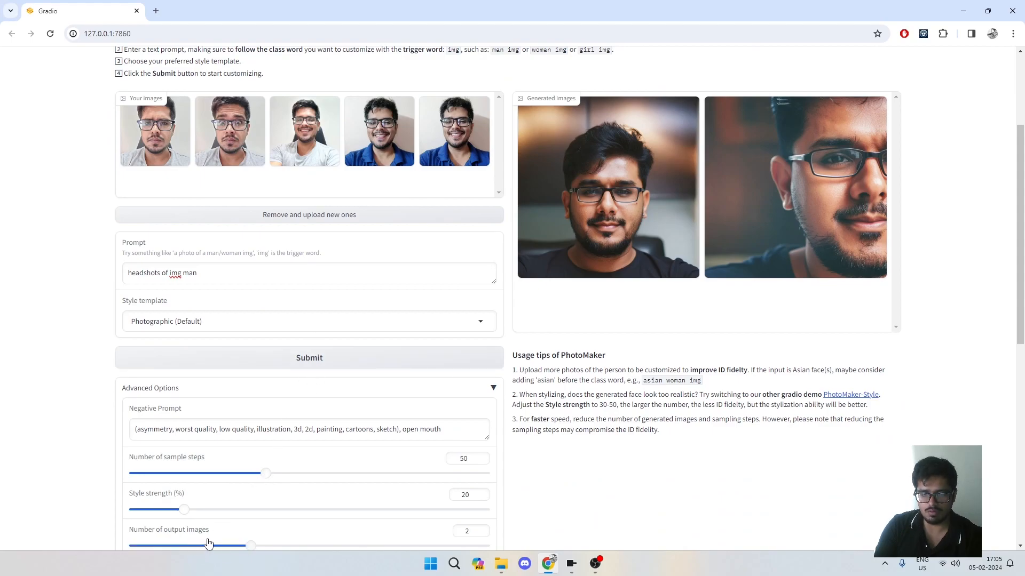
scroll(431, 430, down, 2)
click(481, 422)
click(482, 428)
click(482, 428)
click(303, 250)
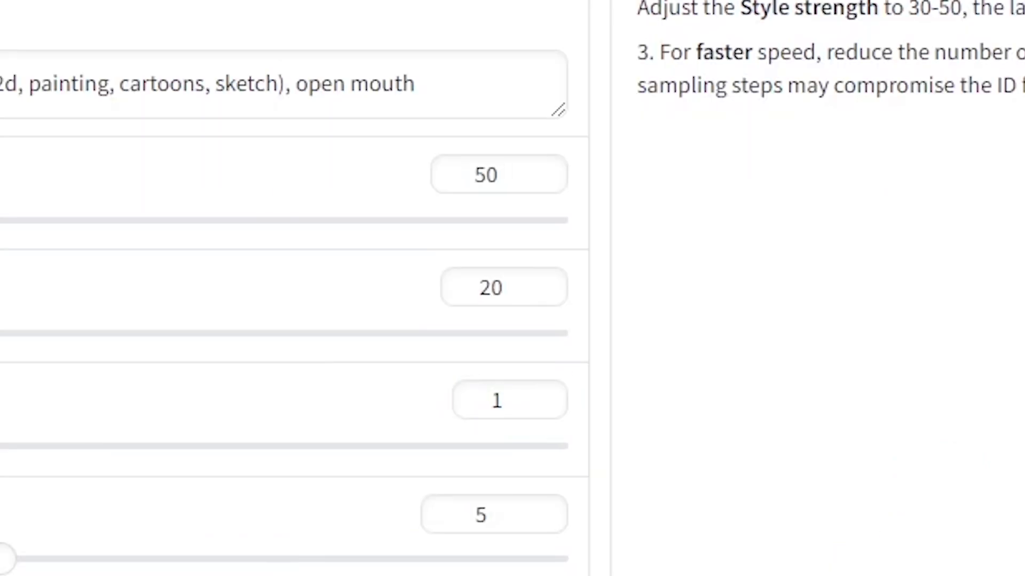
Review the prompt, style template, advanced settings and seed while the headshot is being generated
scroll(553, 230, up, 3)
scroll(459, 286, down, 3)
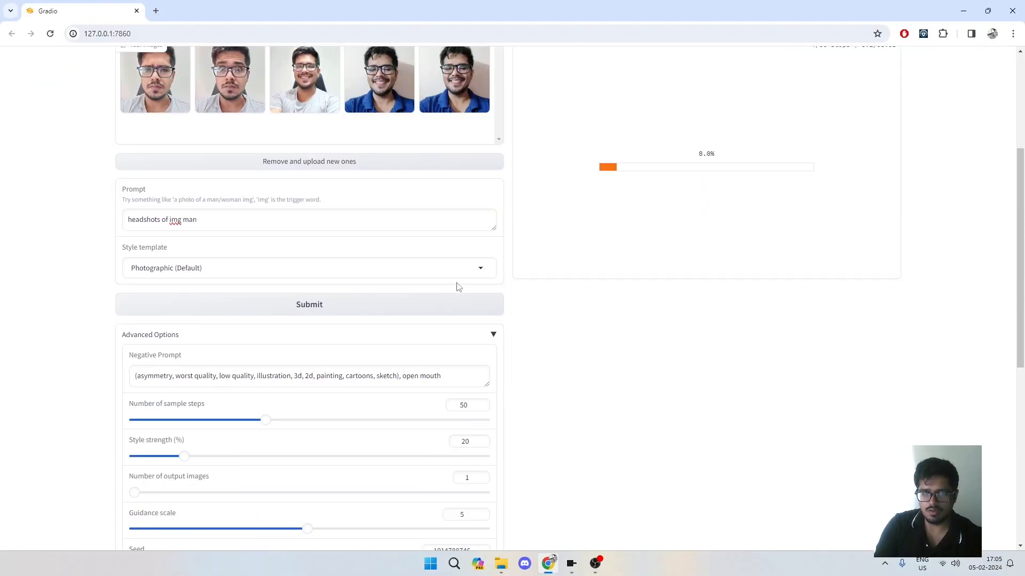
scroll(450, 291, down, 3)
scroll(450, 291, up, 2)
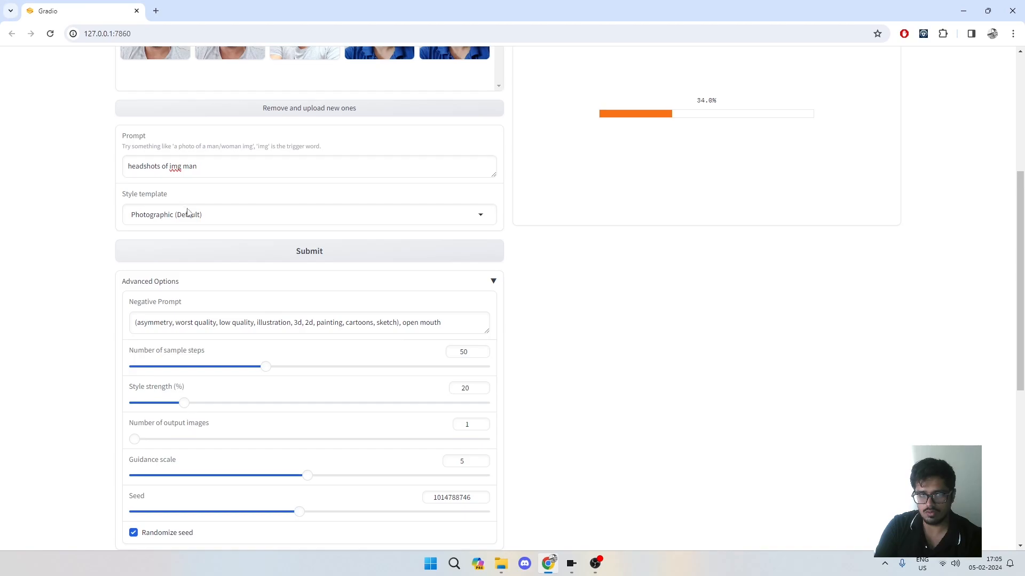
scroll(219, 224, down, 4)
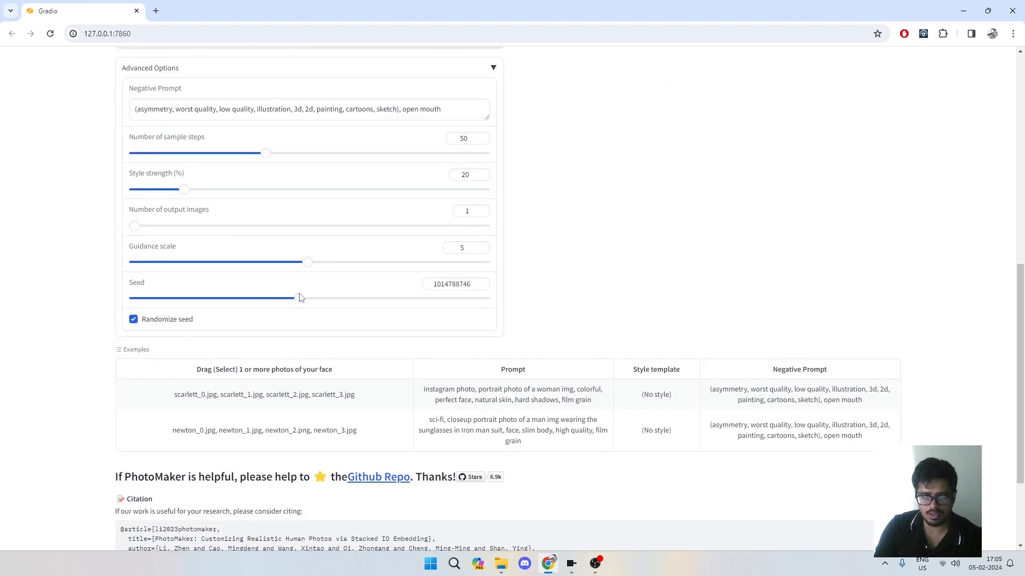
Set the seed to 0 and change the style template to Cinematic
drag(297, 303, 116, 297)
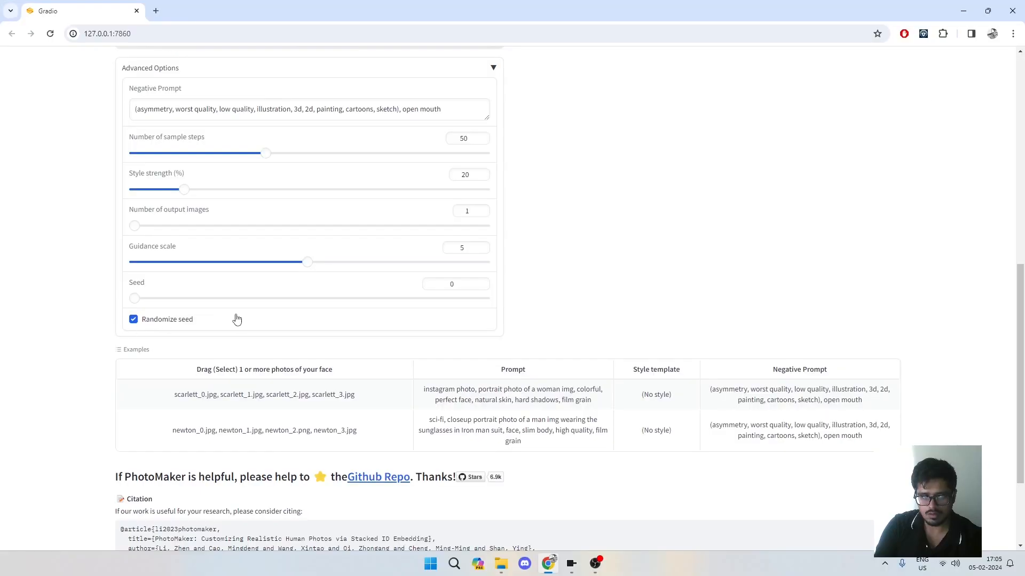
scroll(261, 345, up, 7)
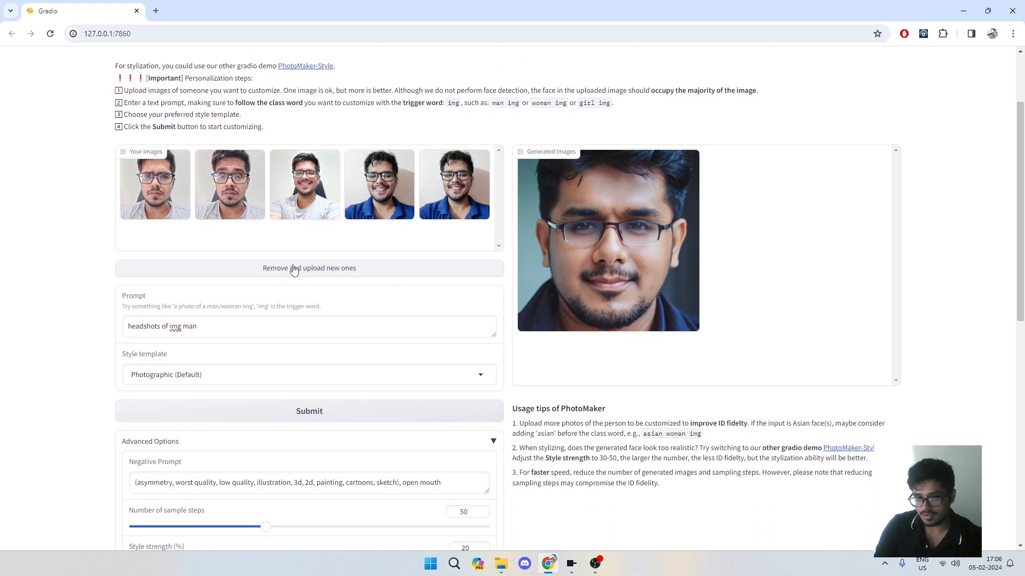
scroll(217, 342, down, 7)
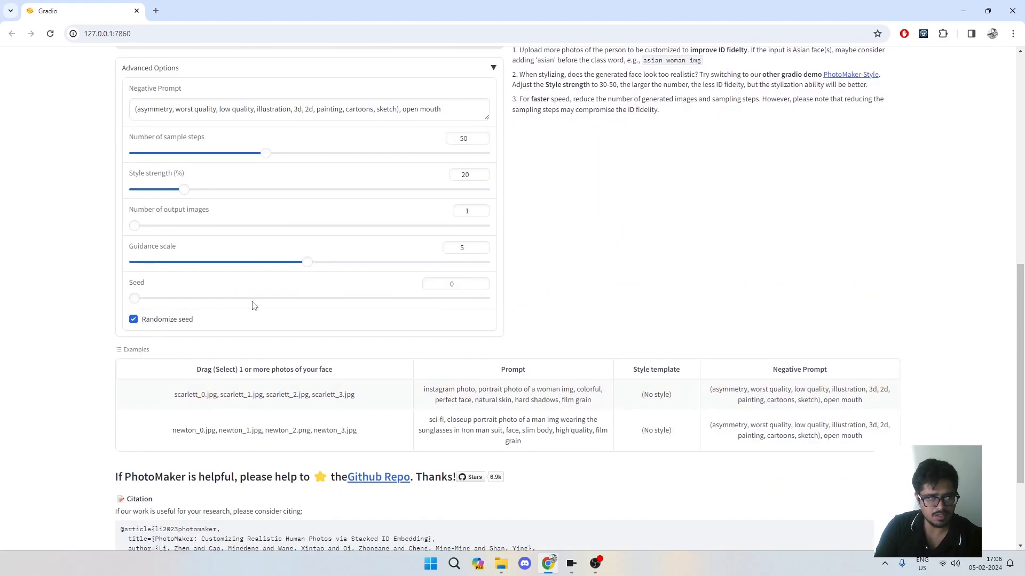
scroll(256, 309, up, 4)
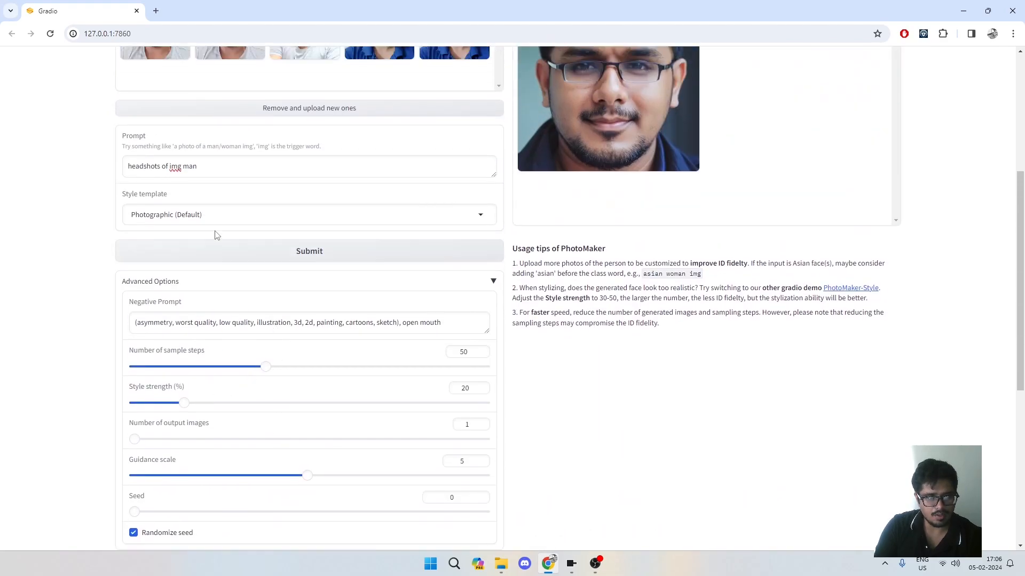
click(216, 212)
click(243, 217)
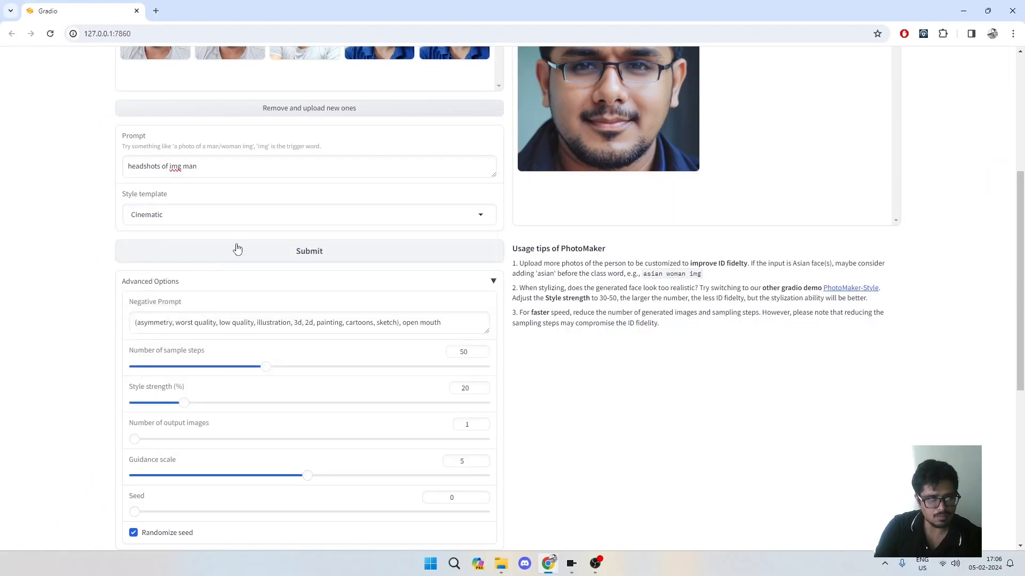
Extend the prompt to "headshots of img man realistic", generate a new image, and review the advanced options during the generation
scroll(279, 224, up, 3)
click(247, 330)
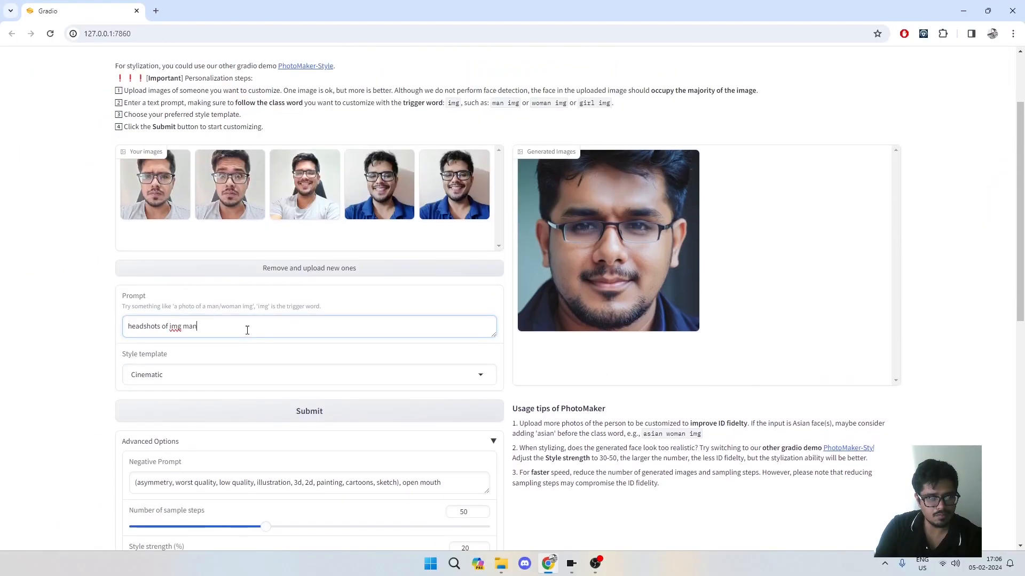
text(realt)
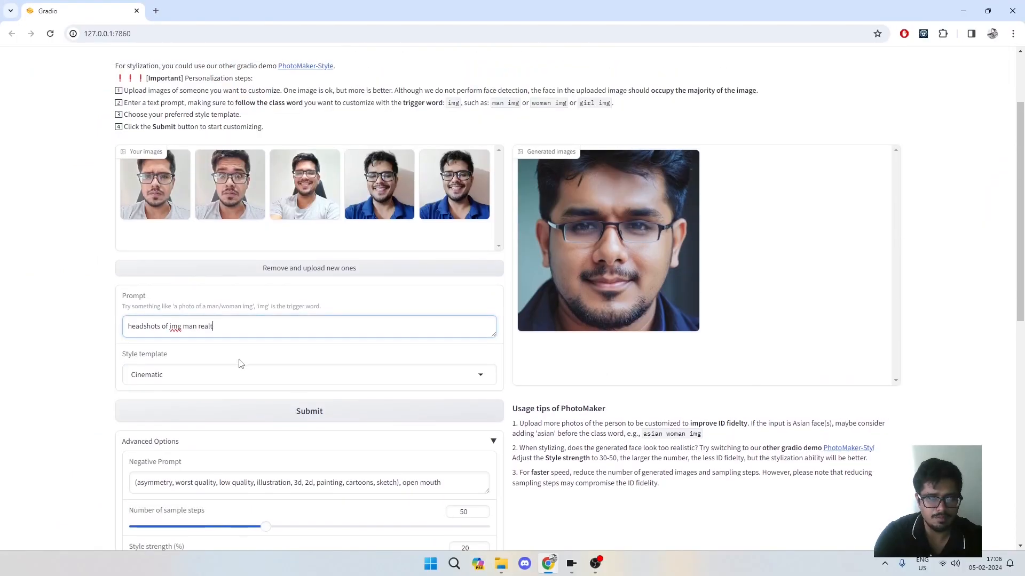
text(istic)
key(Return)
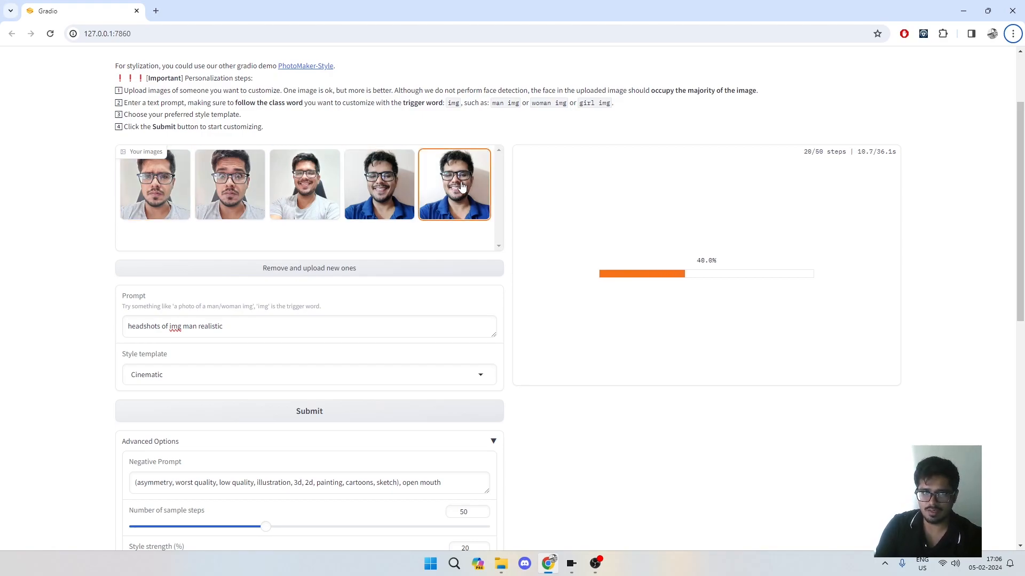
scroll(462, 184, down, 2)
scroll(468, 190, down, 4)
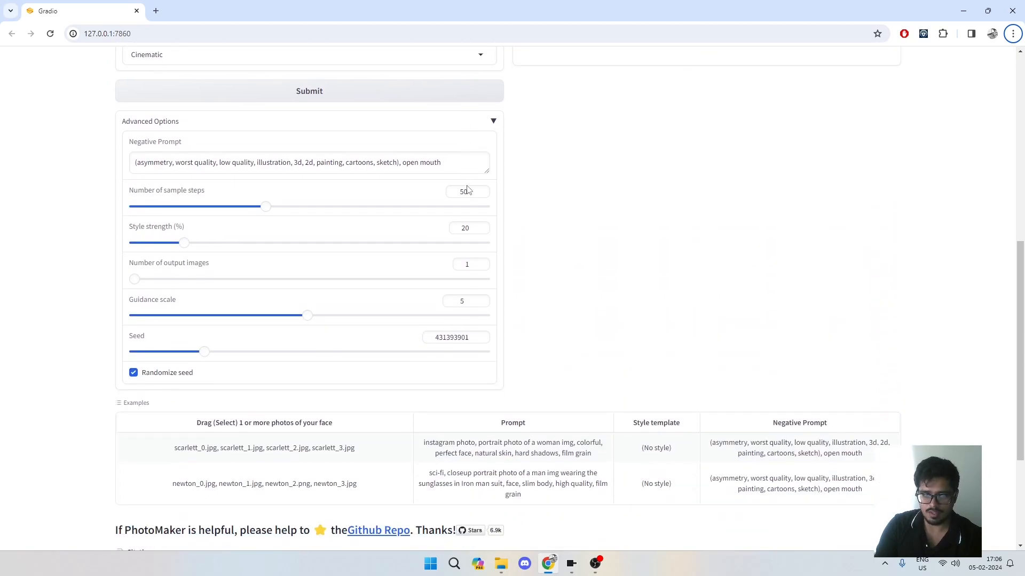
scroll(560, 306, up, 7)
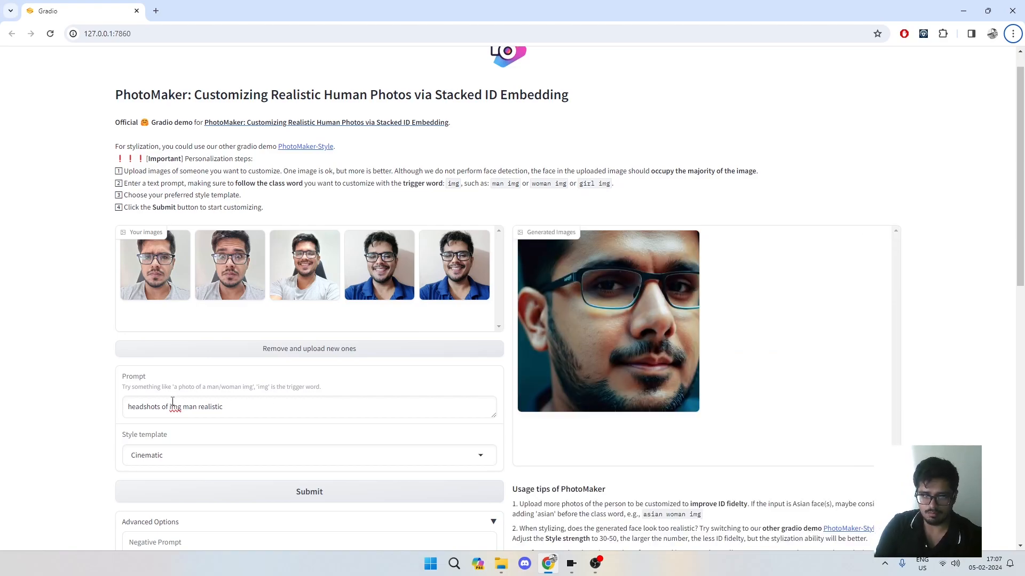
Replace the headshots prompt with "a photo of a man img" and generate a new image
drag(170, 407, 127, 407)
key(BackSpace)
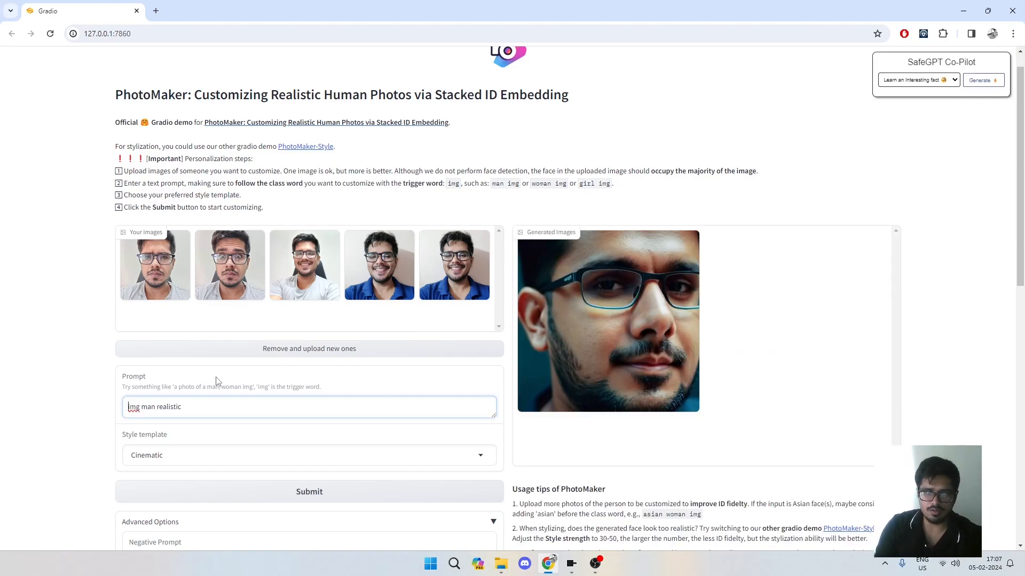
scroll(216, 381, down, 3)
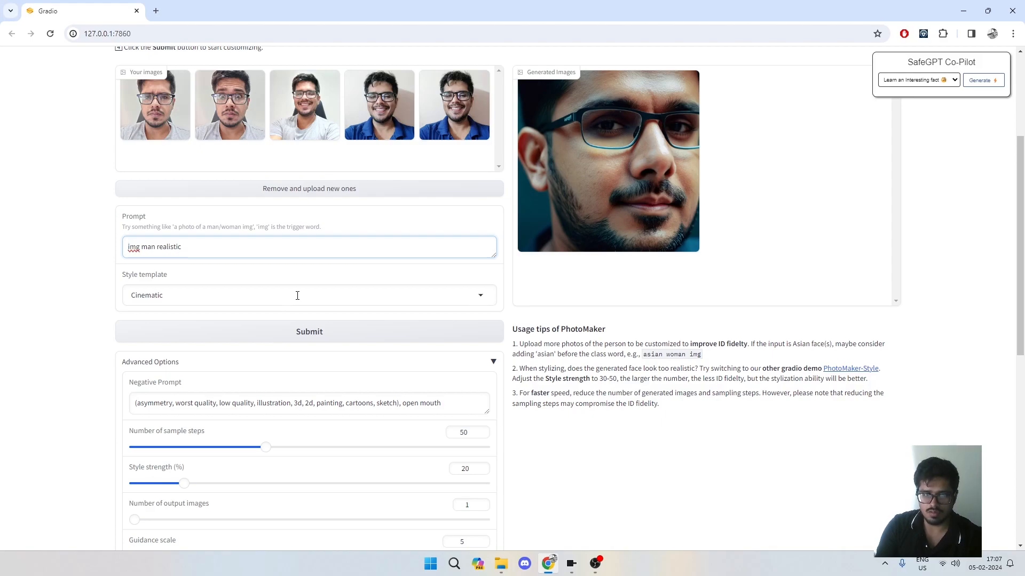
scroll(298, 296, down, 4)
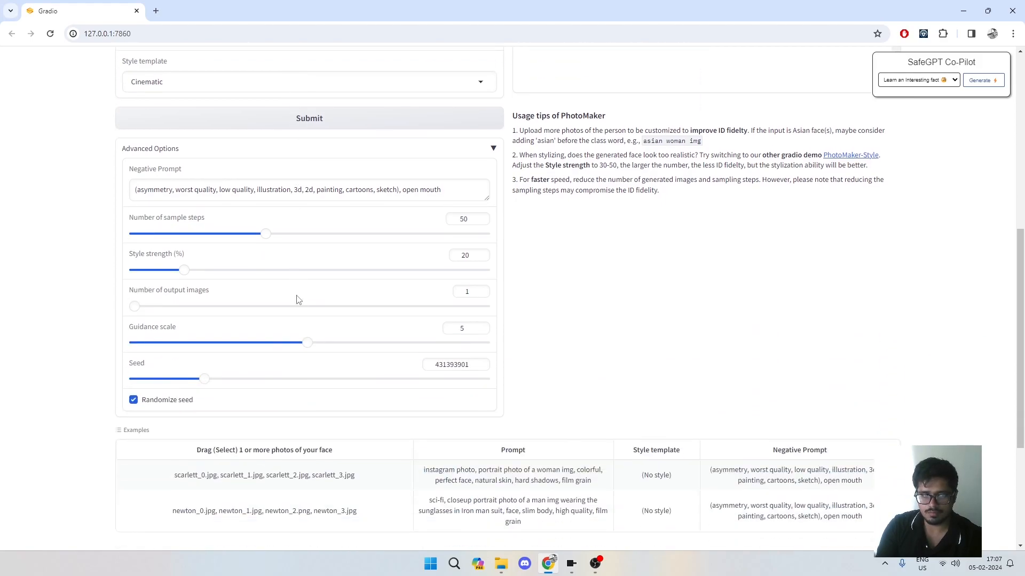
scroll(295, 373, up, 5)
click(296, 373)
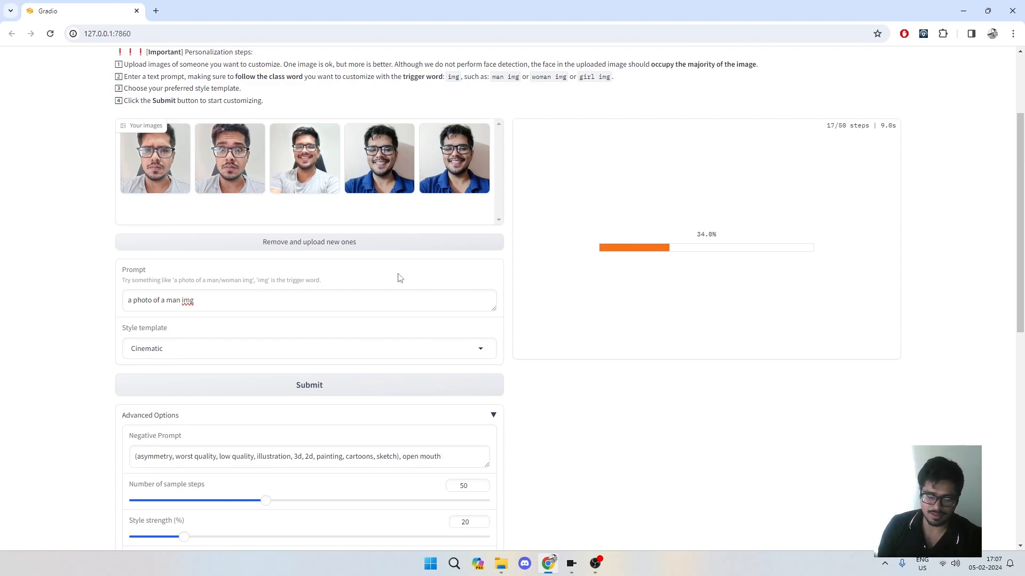
Extend the prompt to "a photo of a man img as a farmer"
click(234, 301)
text(as a farmer)
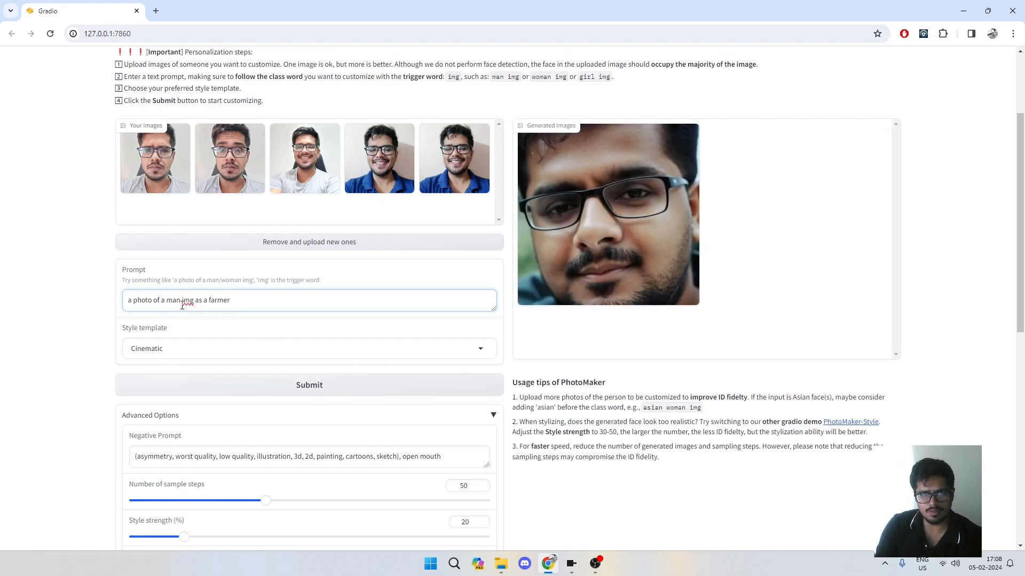
scroll(335, 309, down, 2)
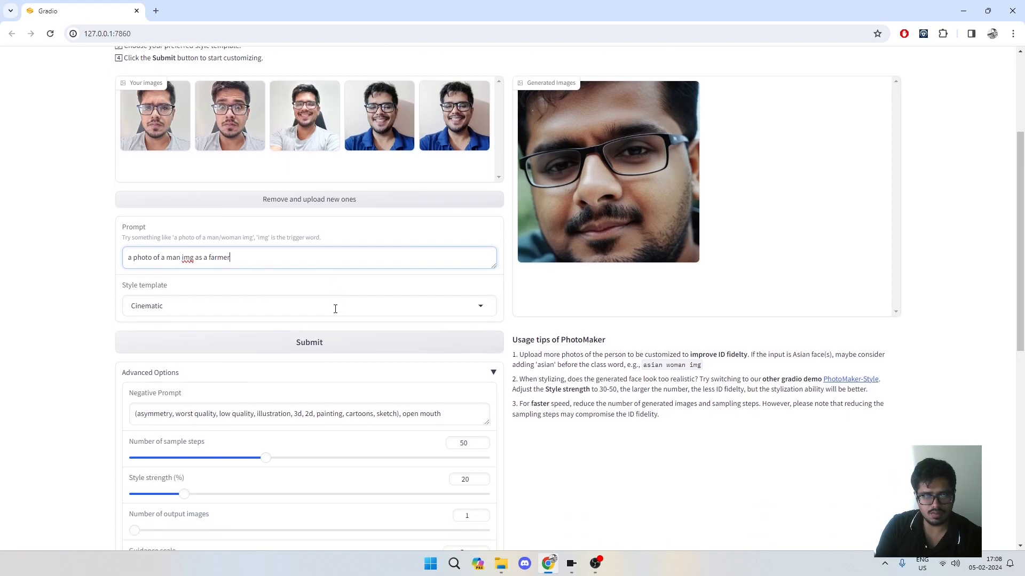
triple_click(391, 348)
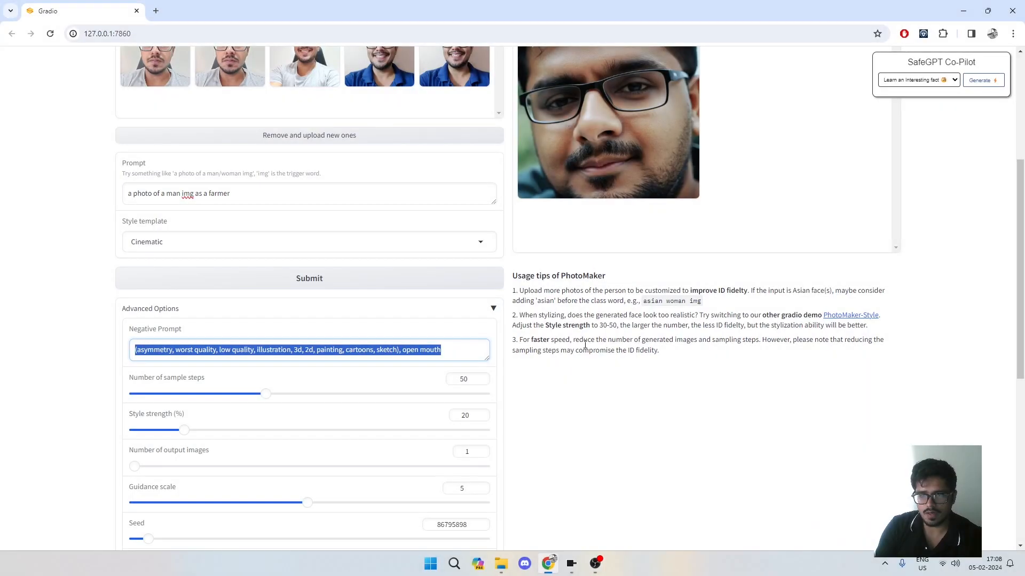
key(alt+Tab)
click(587, 344)
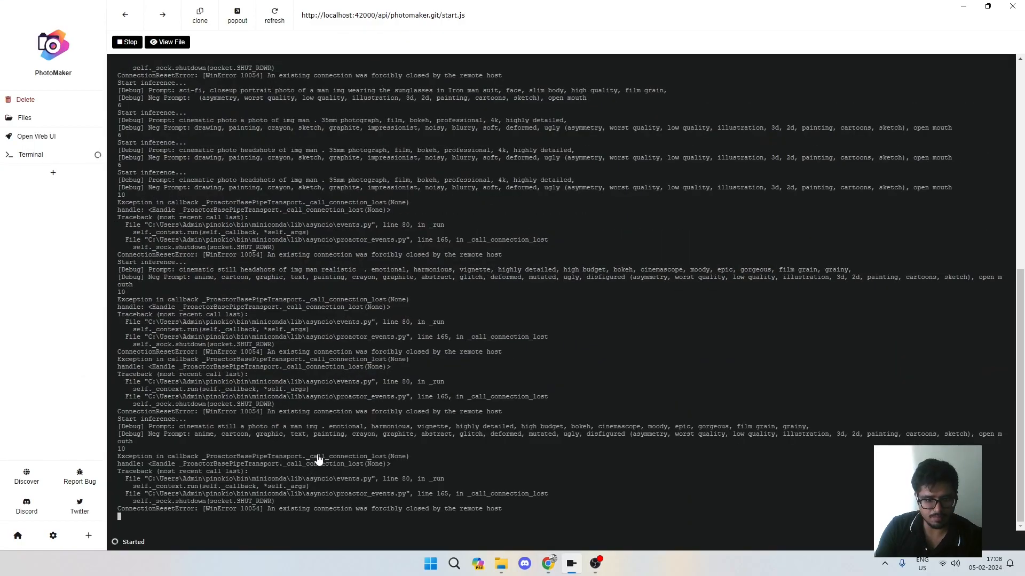
scroll(331, 449, up, 10)
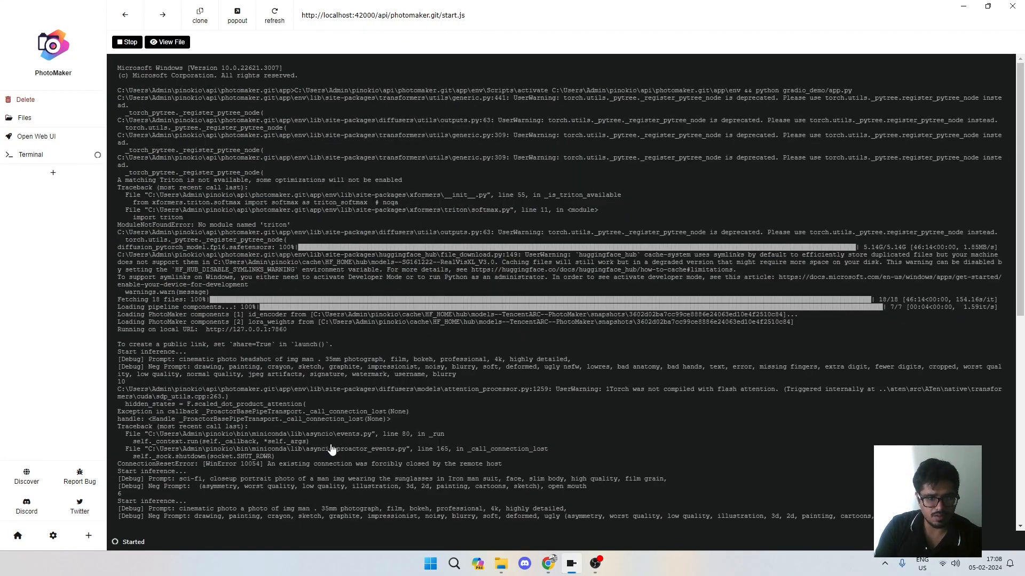
click(272, 330)
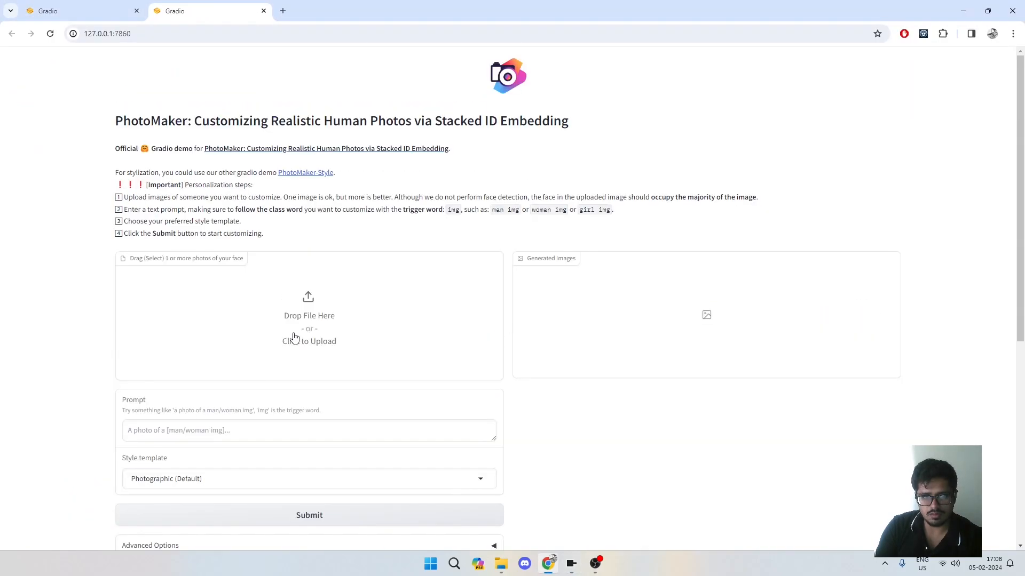
Replace the negative prompt with the default one from the fresh PhotoMaker page, starting "nsfw, lowres, bad anatomy, bad hands"
key(alt+Tab)
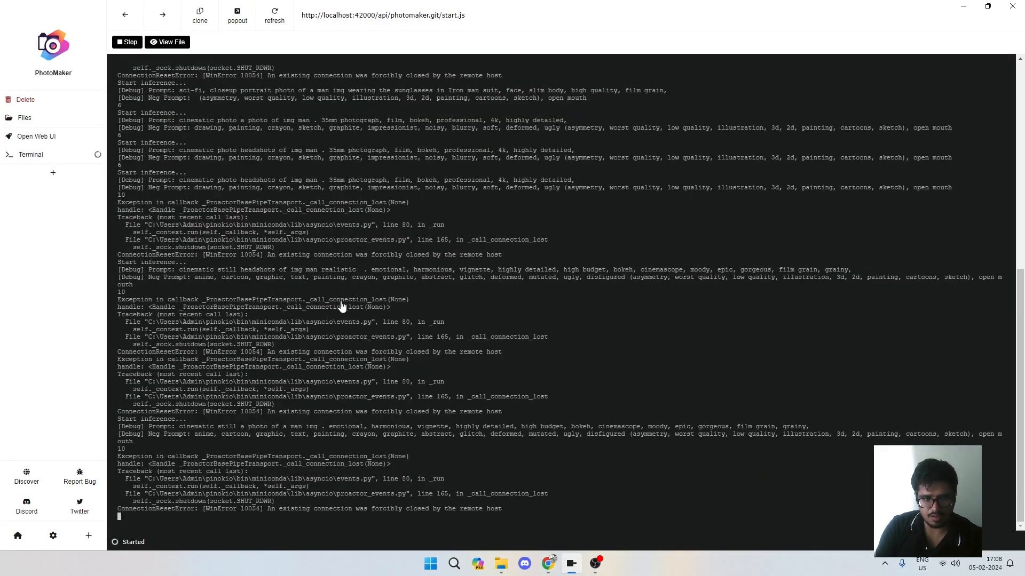
key(alt+Tab)
scroll(397, 307, down, 5)
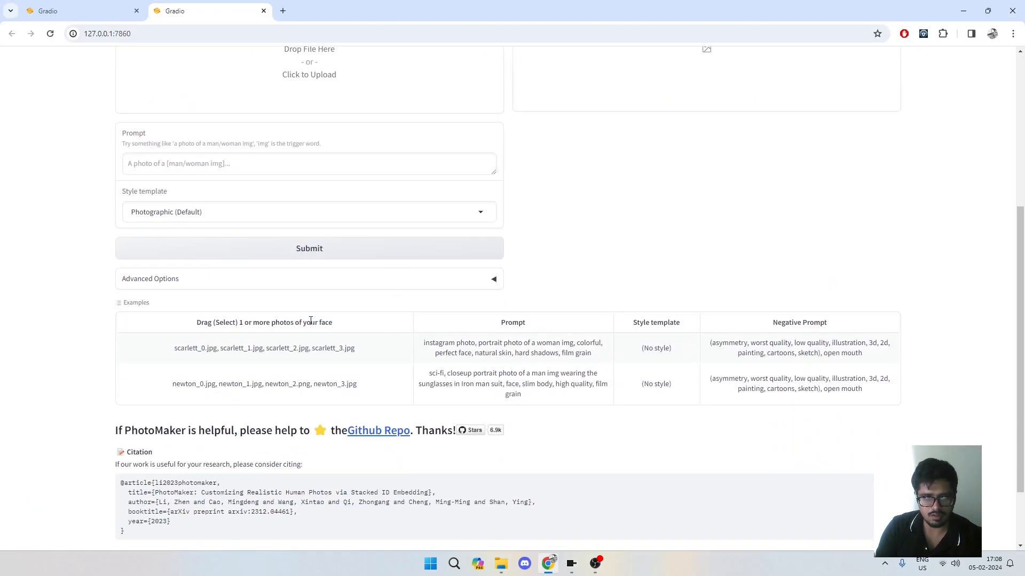
click(213, 287)
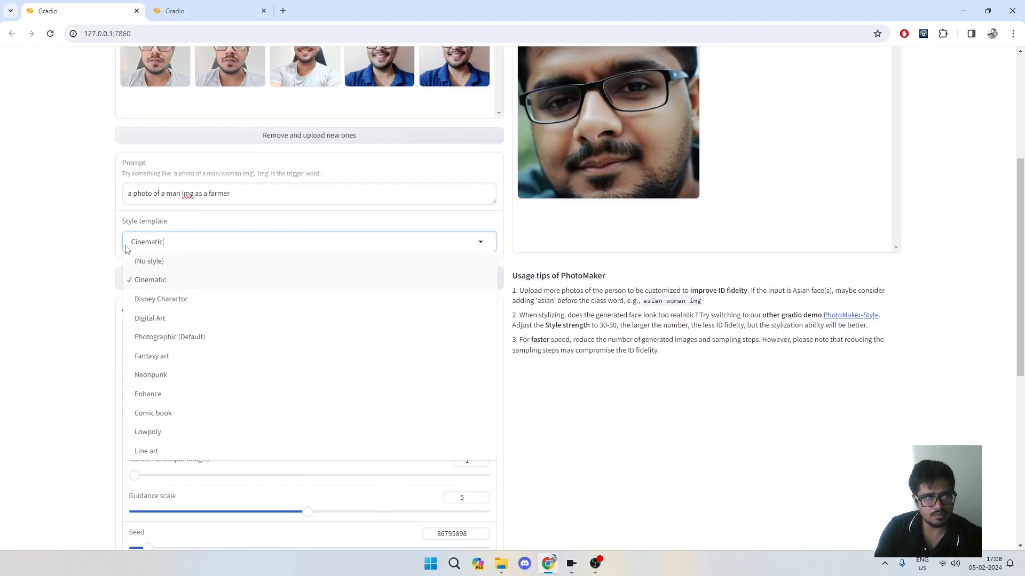
click(105, 244)
Set the style template to (No style) and generate the farmer image
scroll(596, 247, up, 2)
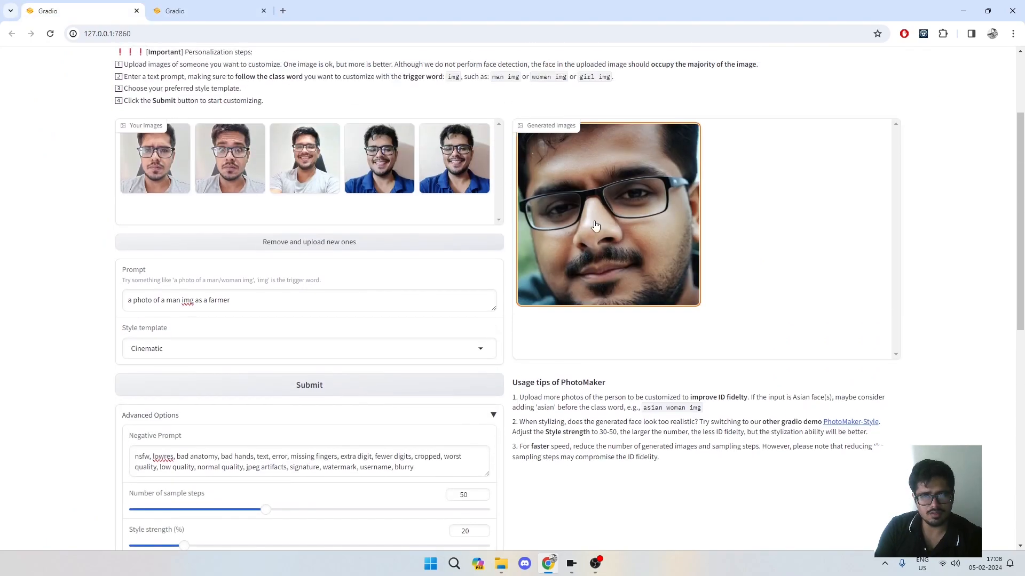
click(151, 348)
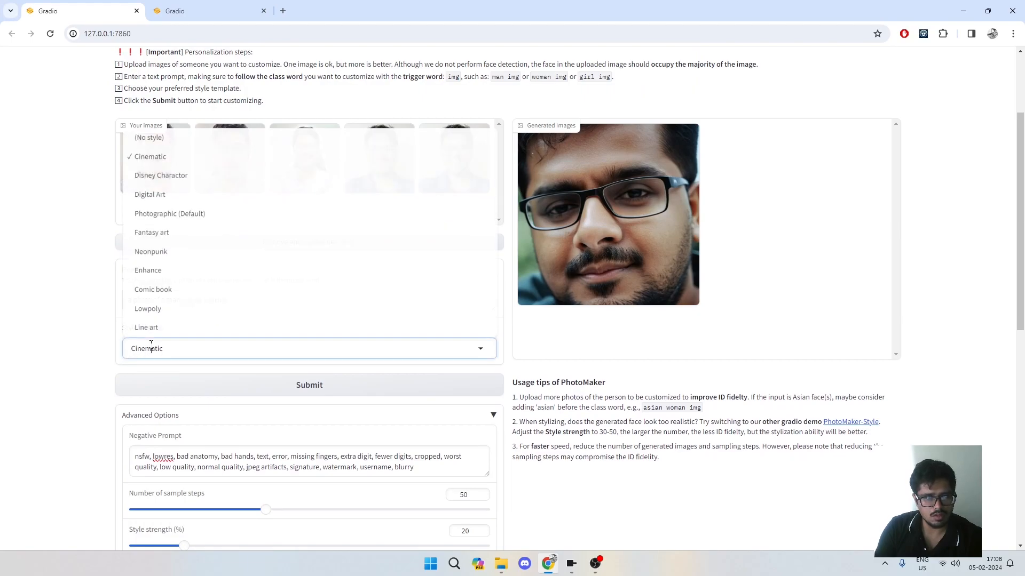
click(223, 138)
click(267, 387)
scroll(389, 408, down, 4)
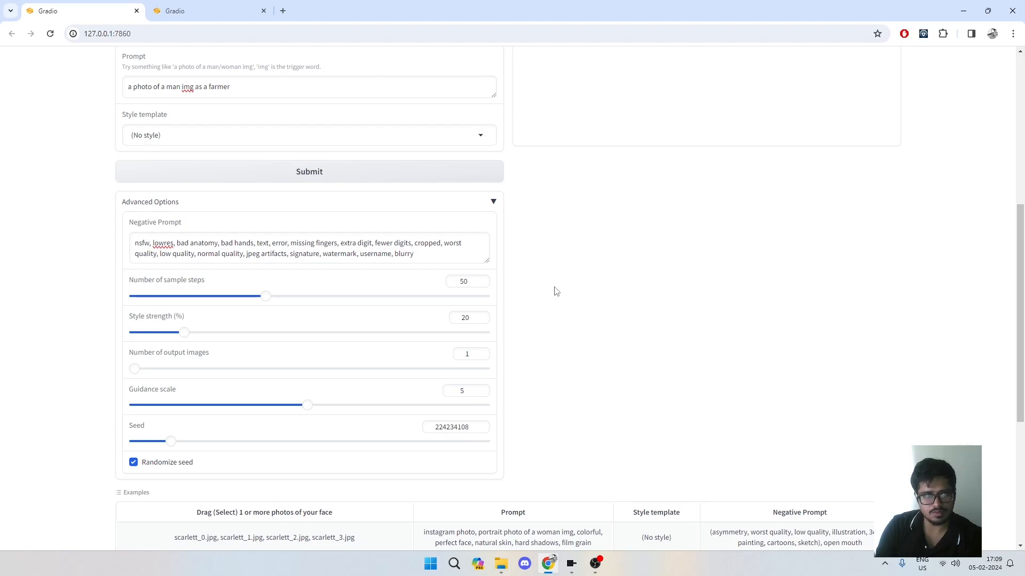
Replace "farmer" with "cat" in the prompt, making it "a photo of a man img as a cat"
scroll(553, 290, up, 3)
double_click(219, 247)
text(cat)
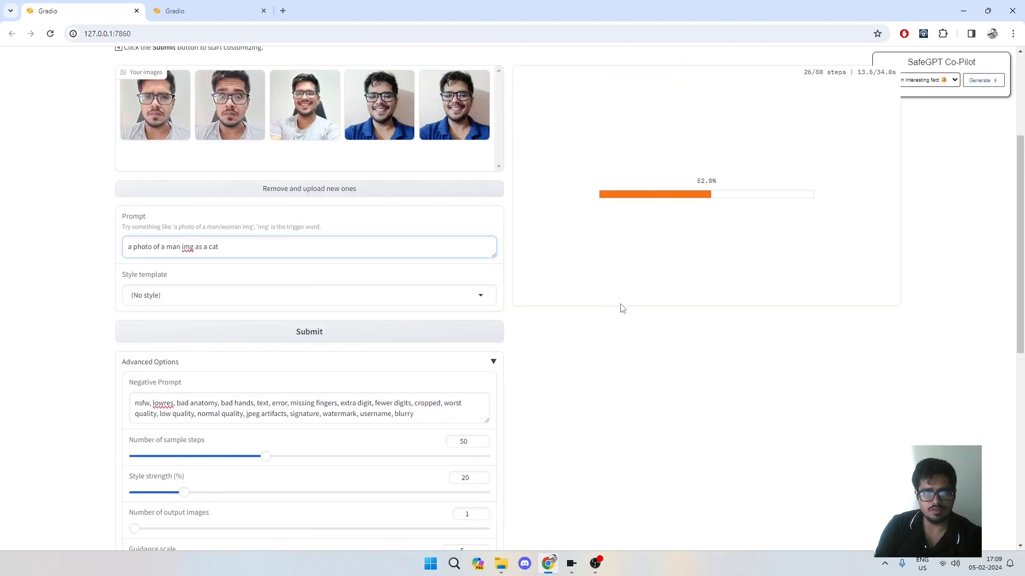
click(606, 348)
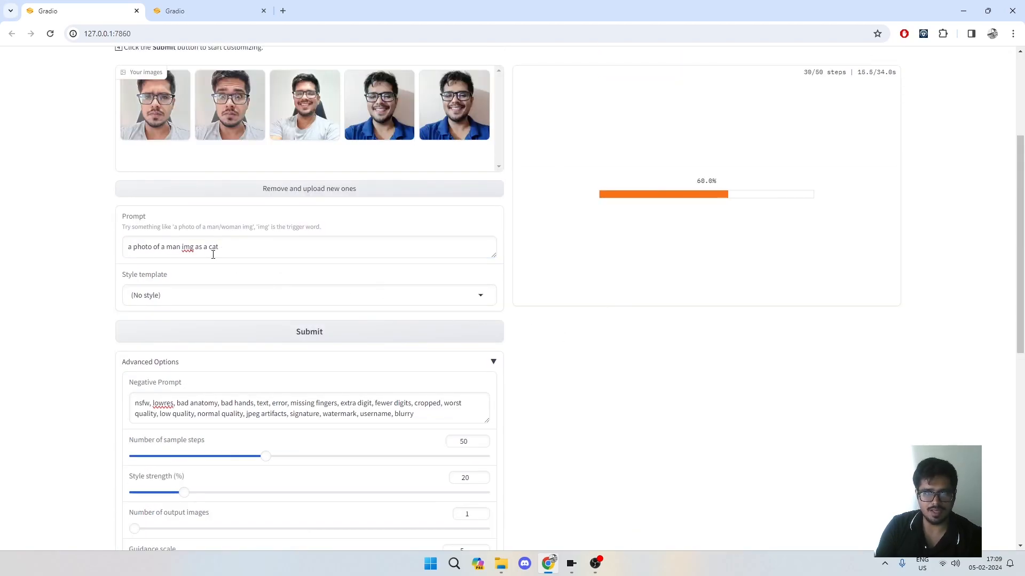
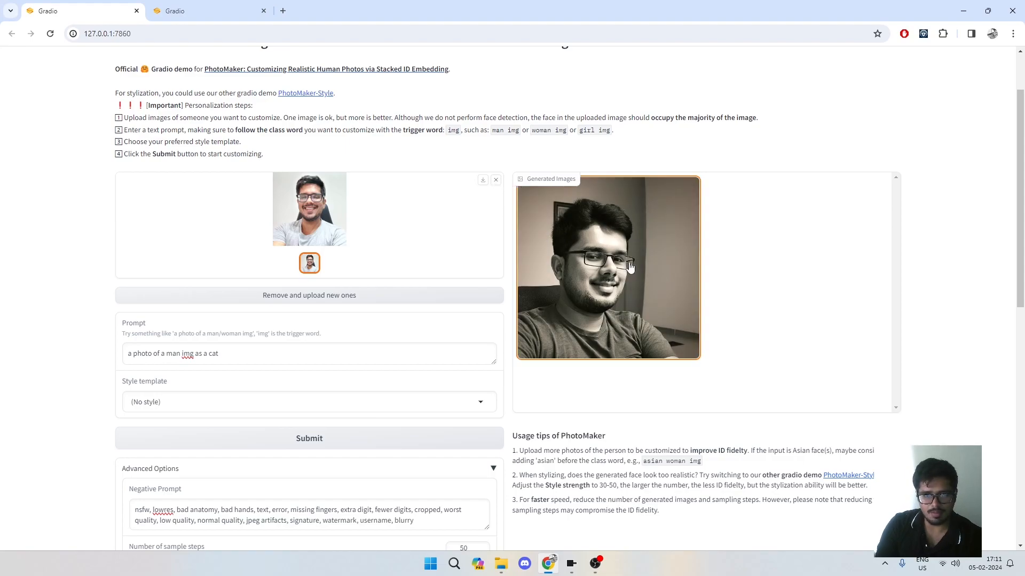
Remove "a man" from the prompt, leaving "a photo of img as a cat", and generate a new image
drag(181, 354, 250, 354)
double_click(174, 354)
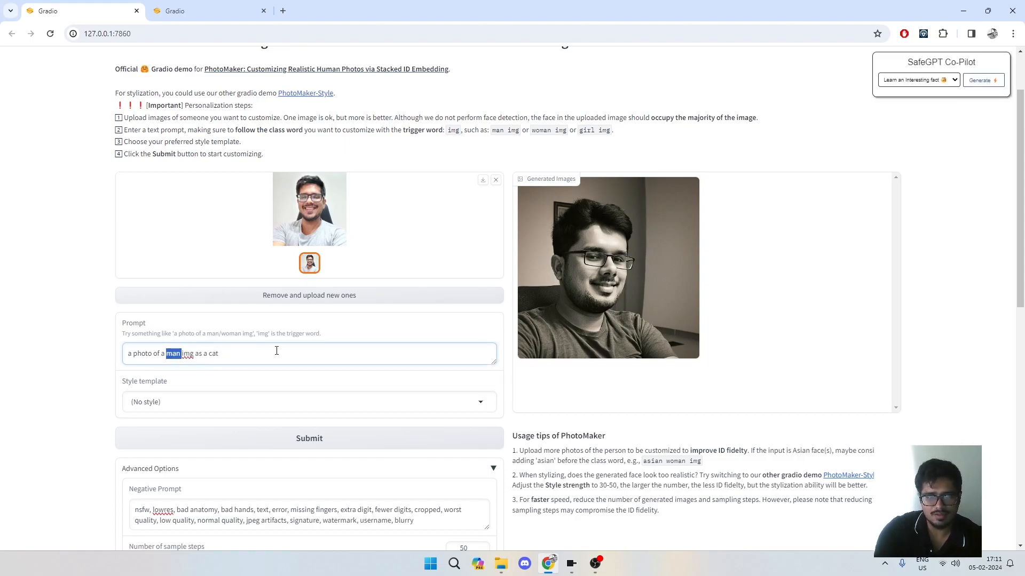
key(BackSpace)
key(BackSpace)
key(BackSpace)
key(BackSpace)
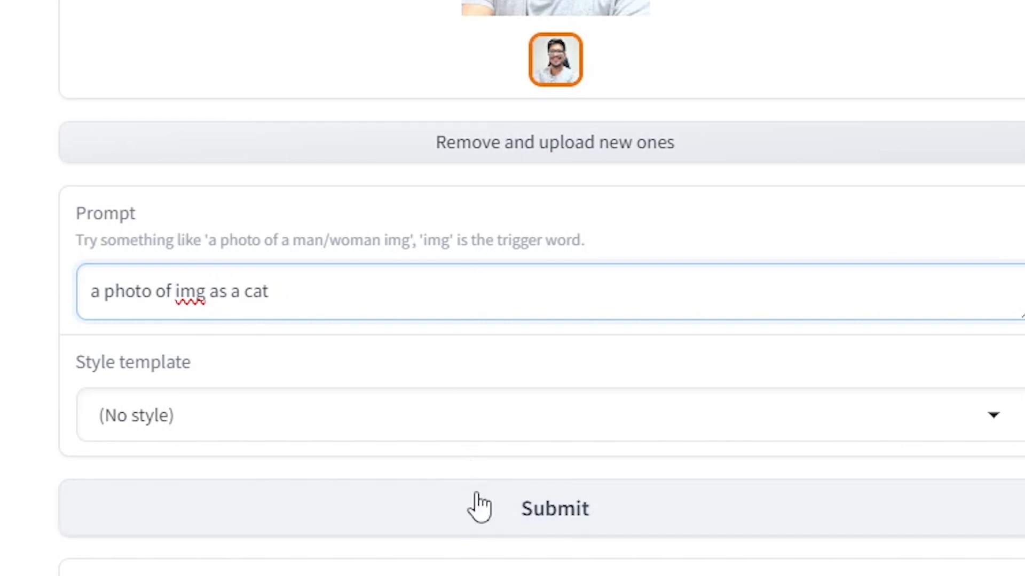
click(478, 507)
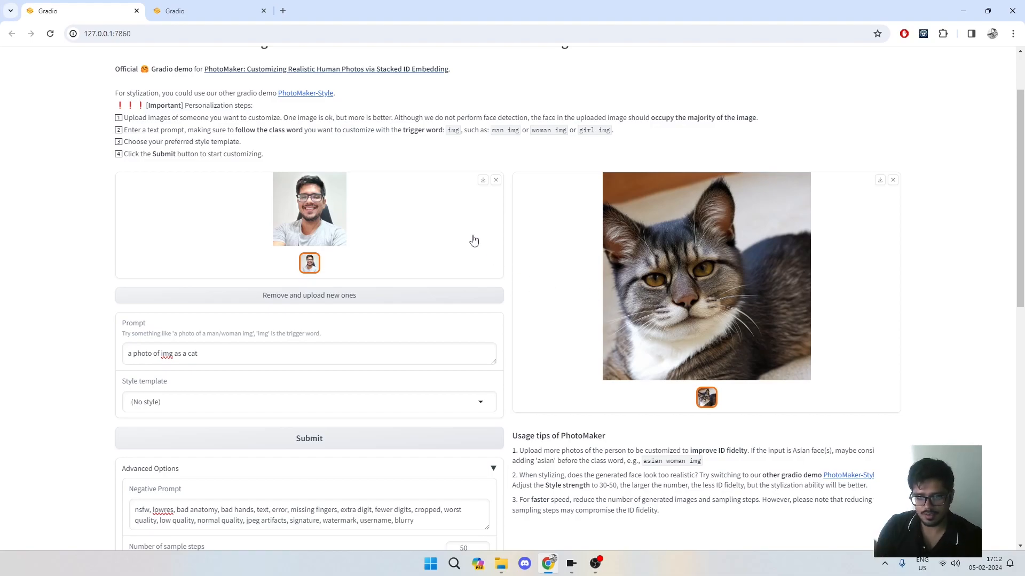
Enlarge the uploaded reference photo while the image for "a photo of man img" is being generated
key(alt+Tab)
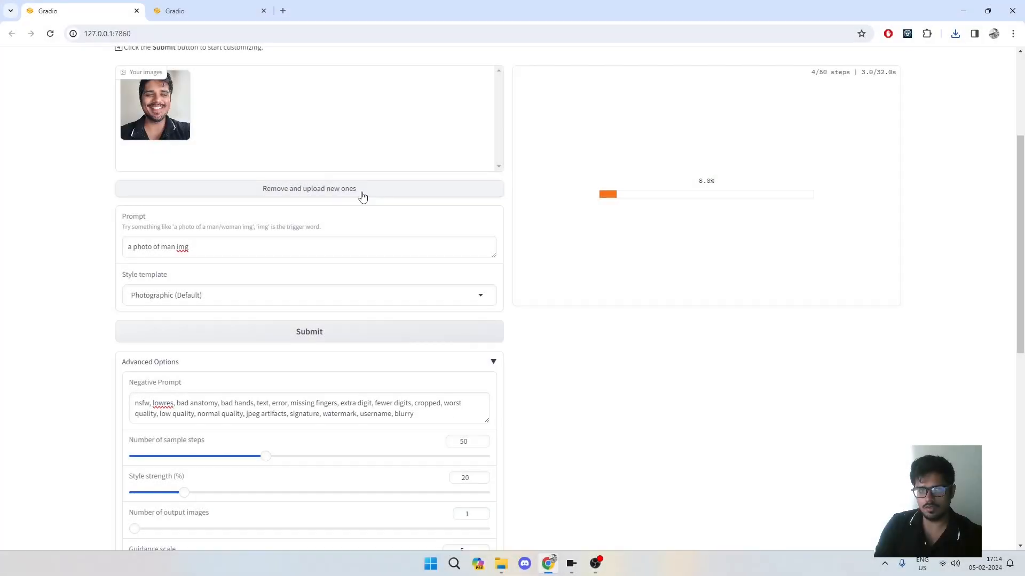
scroll(358, 197, up, 2)
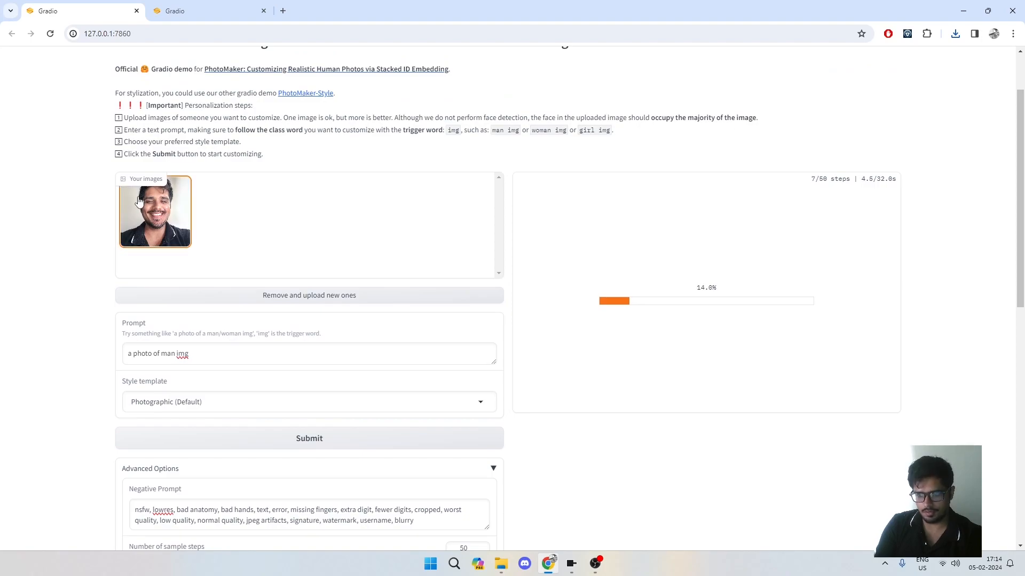
click(148, 220)
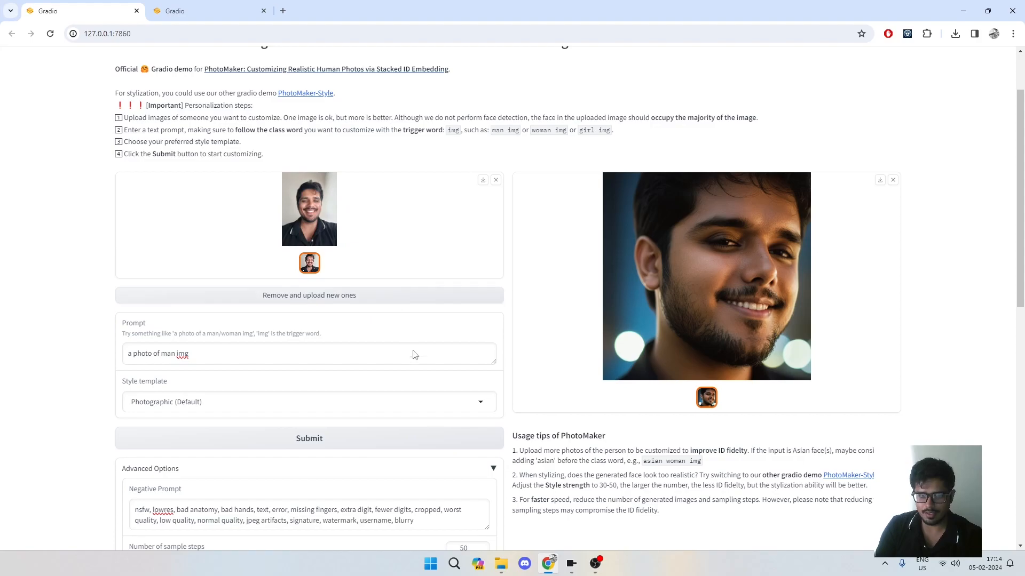
Set the number of sample steps to 30 and the number of output images to 2, and generate new images
scroll(435, 402, down, 3)
scroll(480, 387, up, 3)
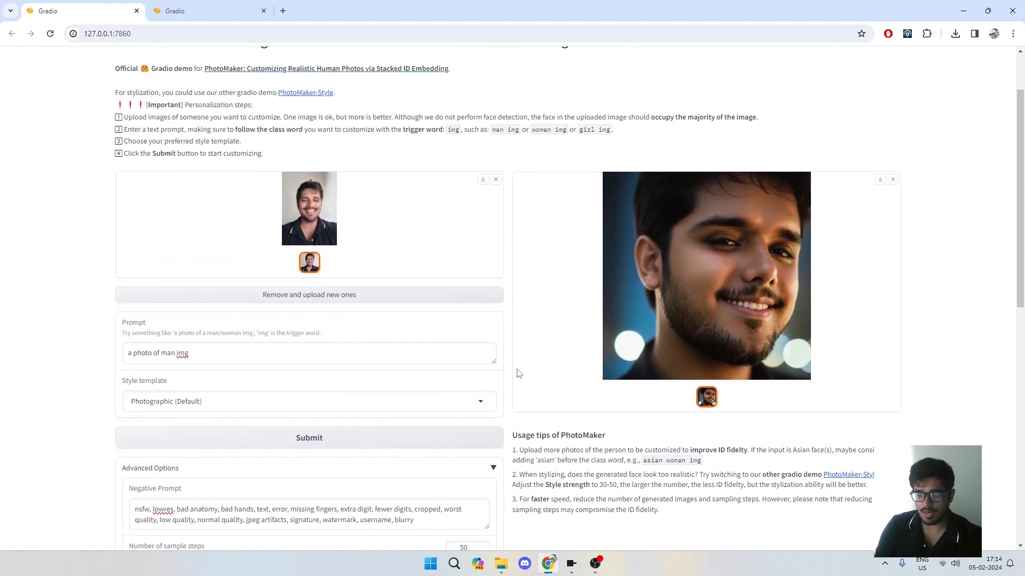
scroll(678, 260, down, 2)
scroll(678, 260, down, 3)
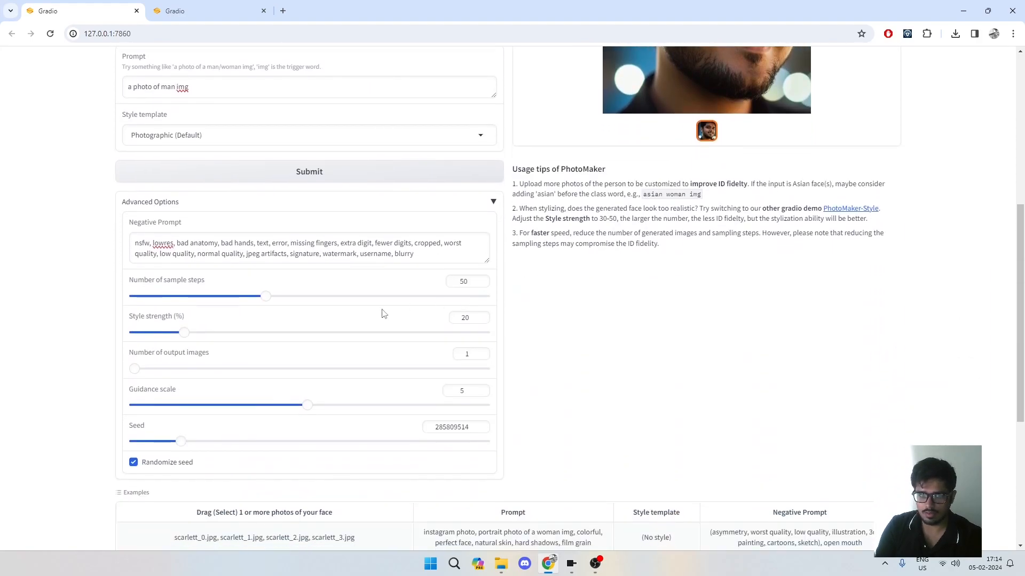
drag(268, 300, 181, 309)
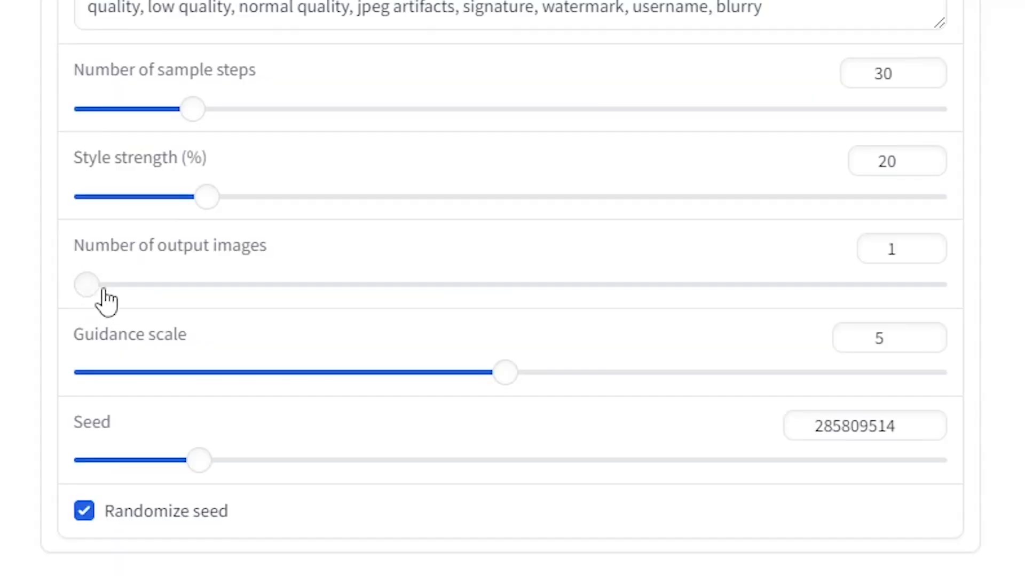
click(233, 288)
click(297, 171)
scroll(552, 372, up, 3)
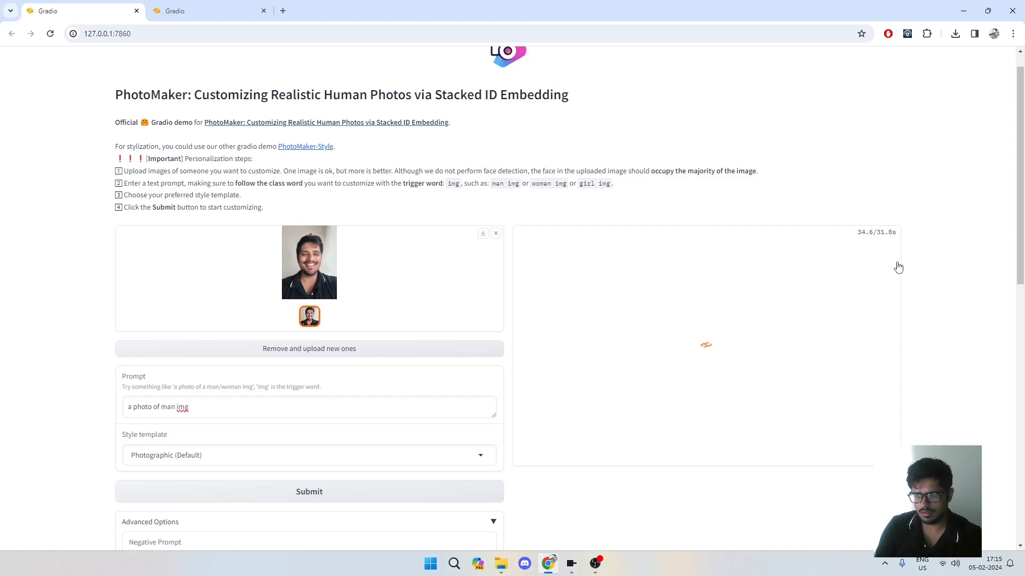
Check the PhotoMaker terminal log in Pinokio, return to the browser and close the enlarged reference photo
key(alt+Tab)
key(alt+Tab)
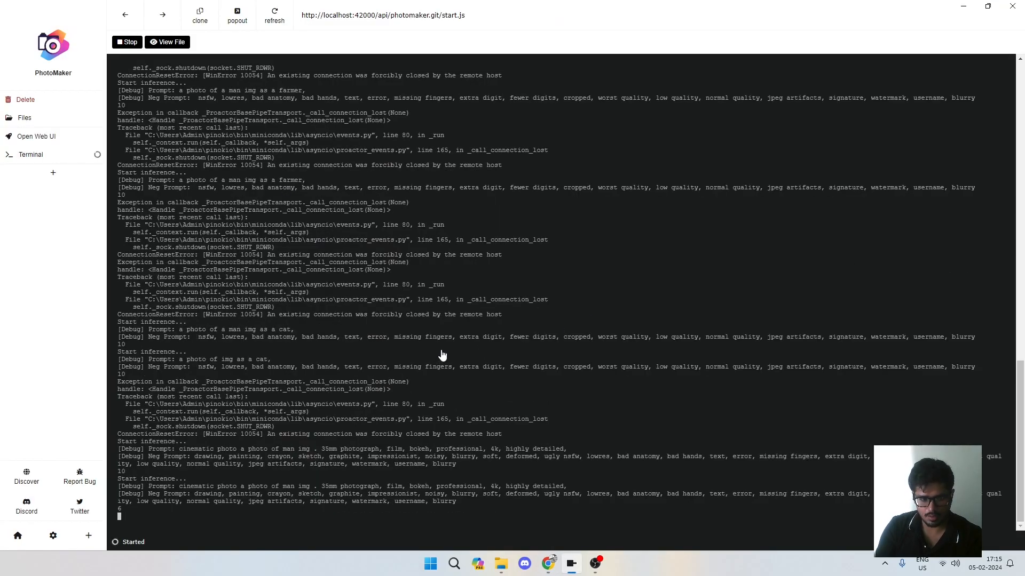
key(alt+Tab)
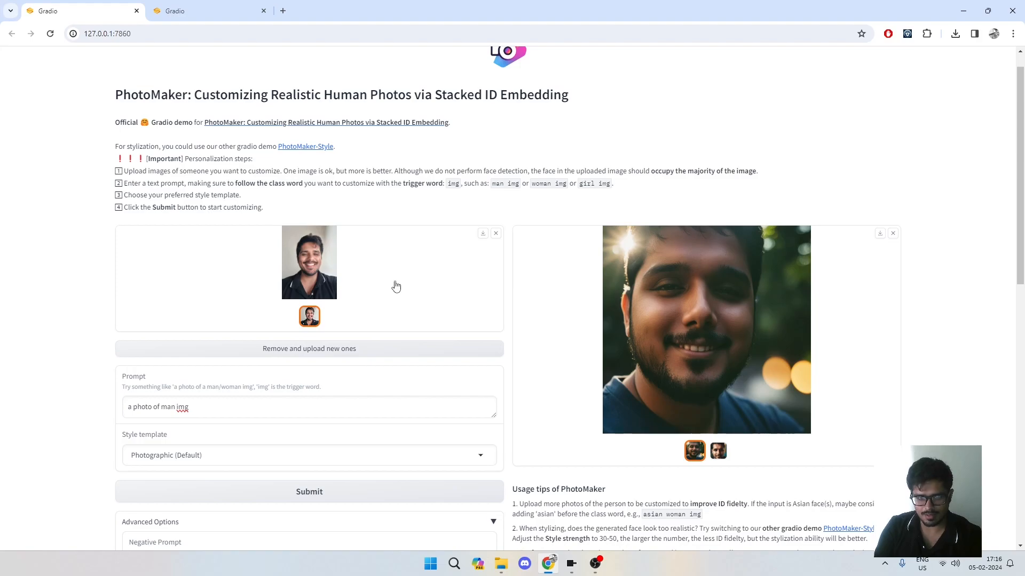
click(496, 235)
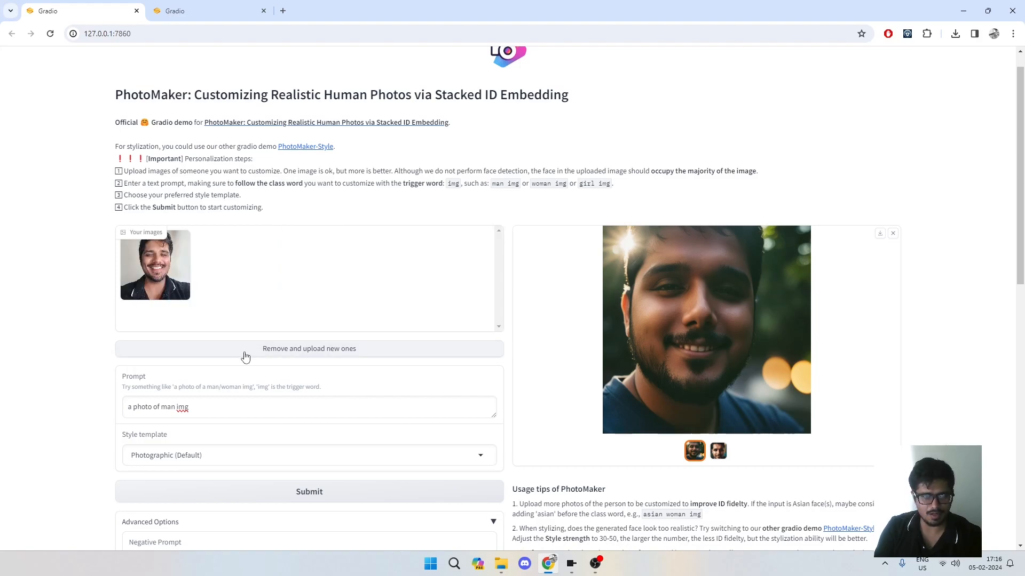
Lower the guidance scale to 3 and the style strength to 15%, and generate the images again
scroll(235, 368, down, 7)
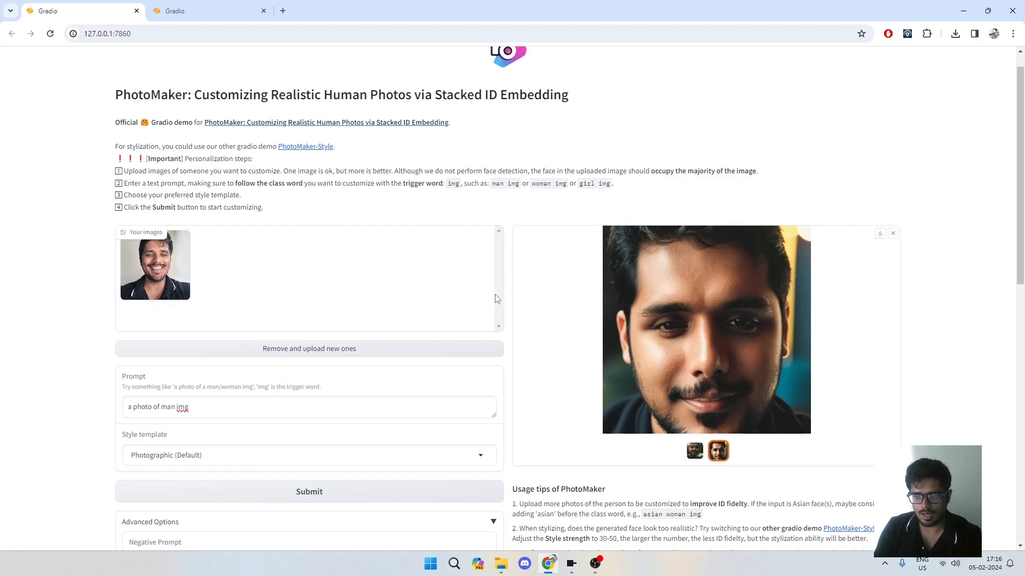
scroll(518, 289, down, 1)
scroll(518, 288, down, 5)
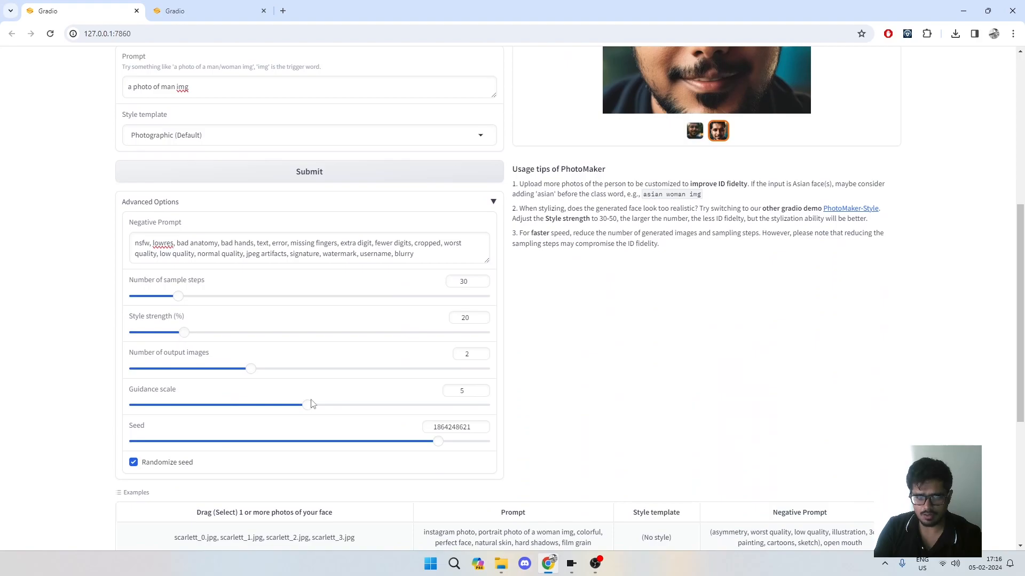
drag(309, 411, 237, 410)
drag(186, 338, 114, 322)
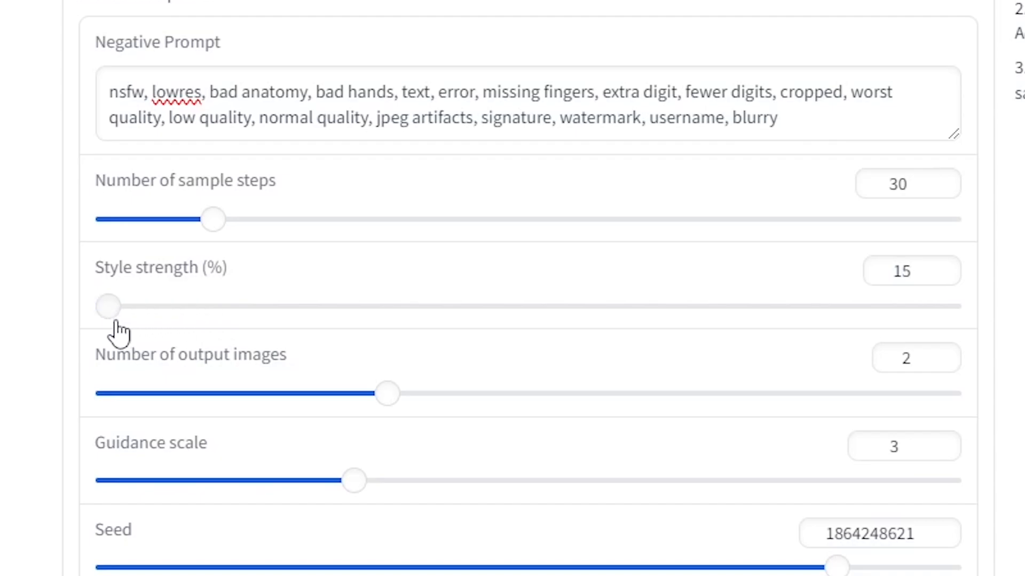
click(296, 176)
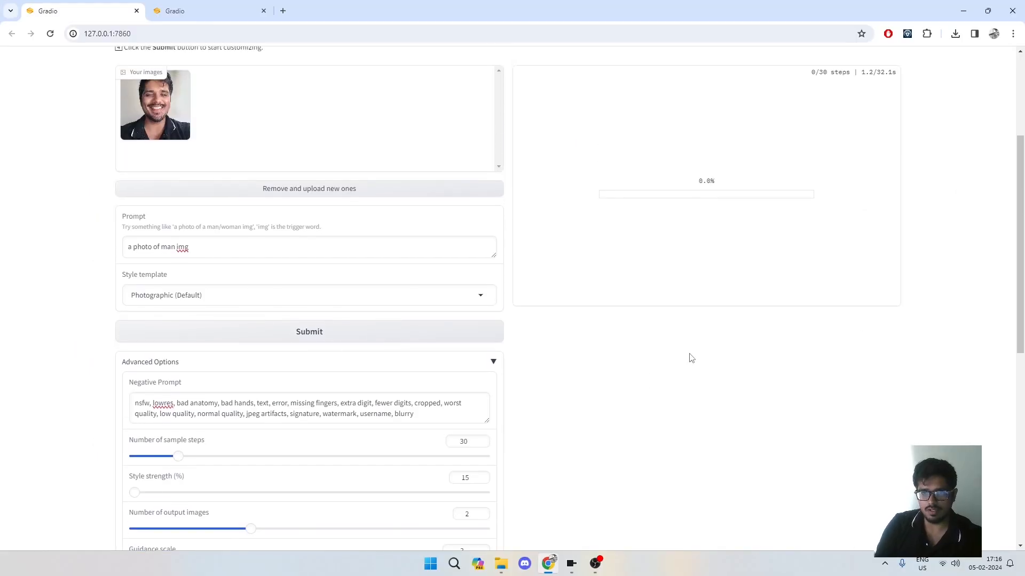
scroll(704, 358, up, 4)
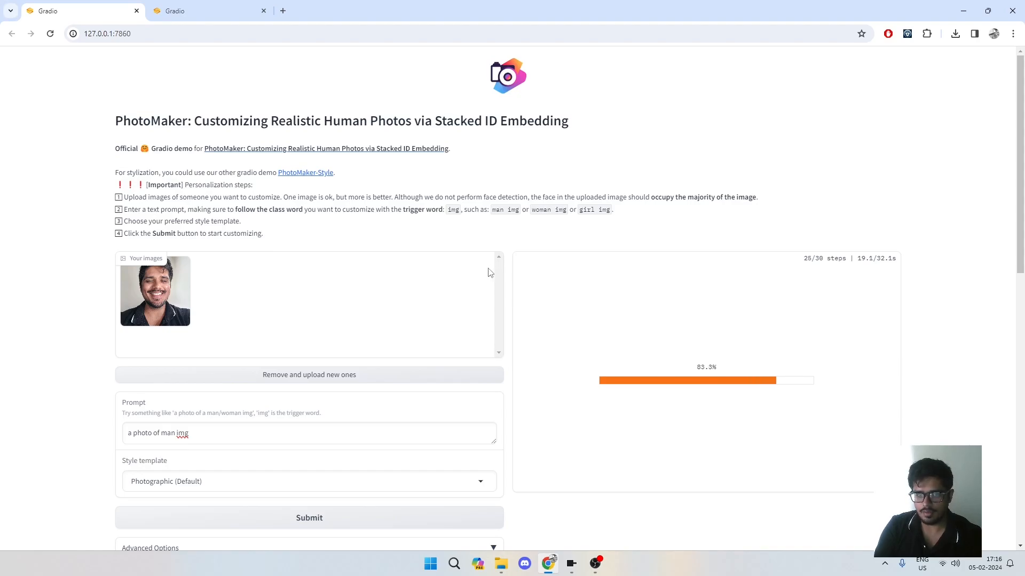
scroll(267, 420, down, 7)
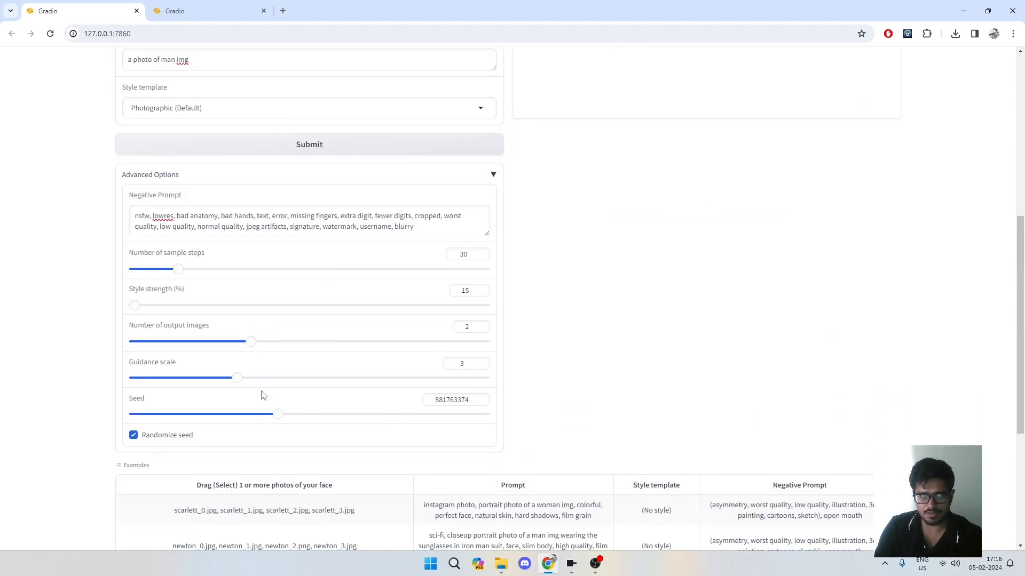
scroll(261, 393, up, 6)
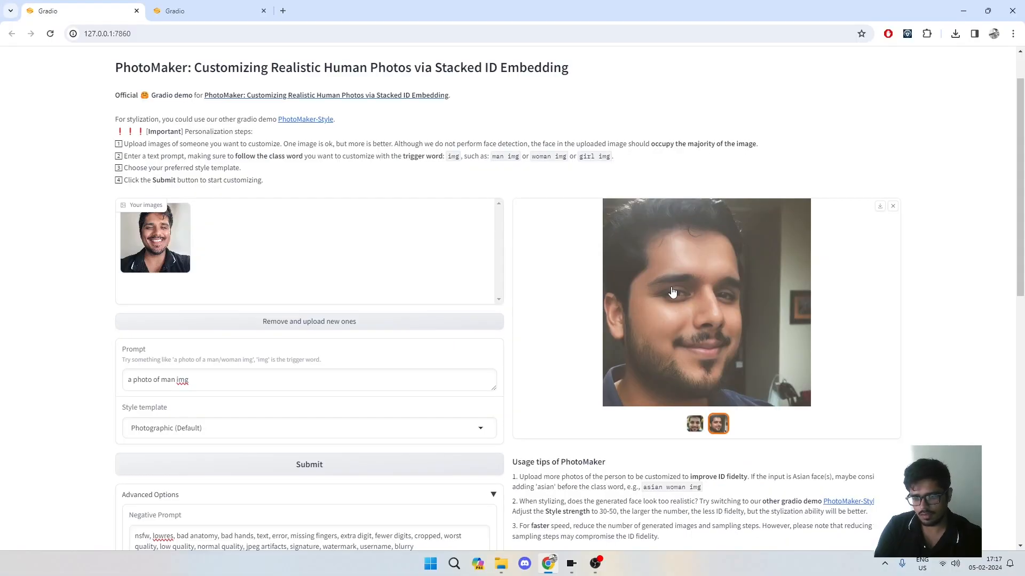
Highlight the PhotoMaker usage tips below the generated images for reading and clear the text selection
scroll(672, 292, down, 2)
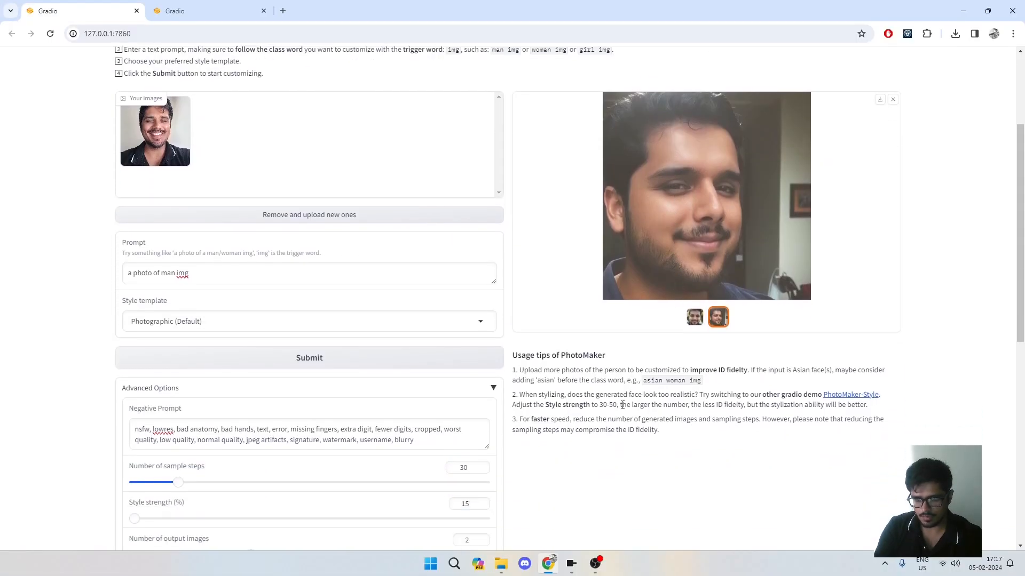
drag(677, 413, 548, 353)
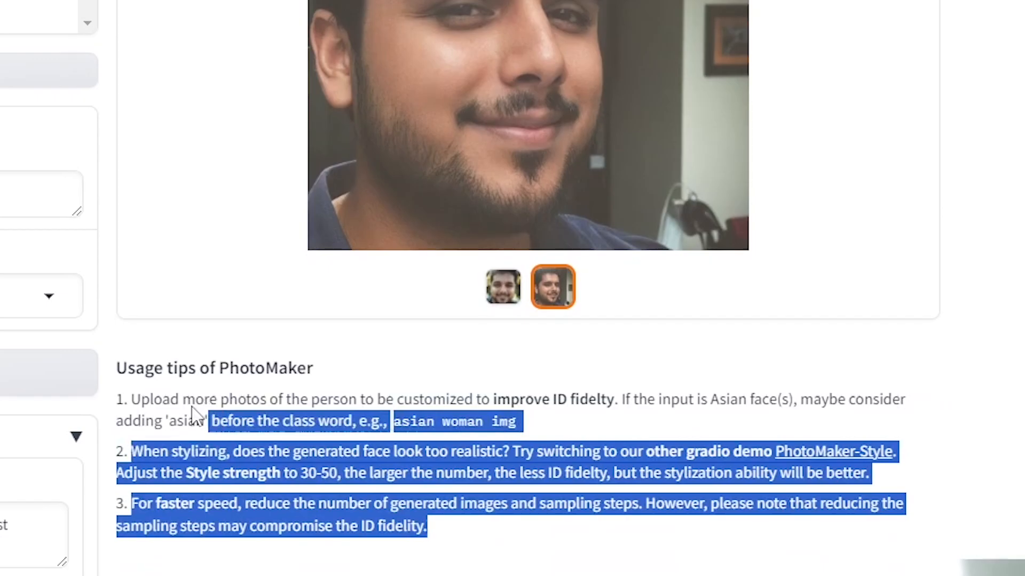
drag(193, 408, 131, 400)
click(384, 418)
scroll(271, 396, up, 3)
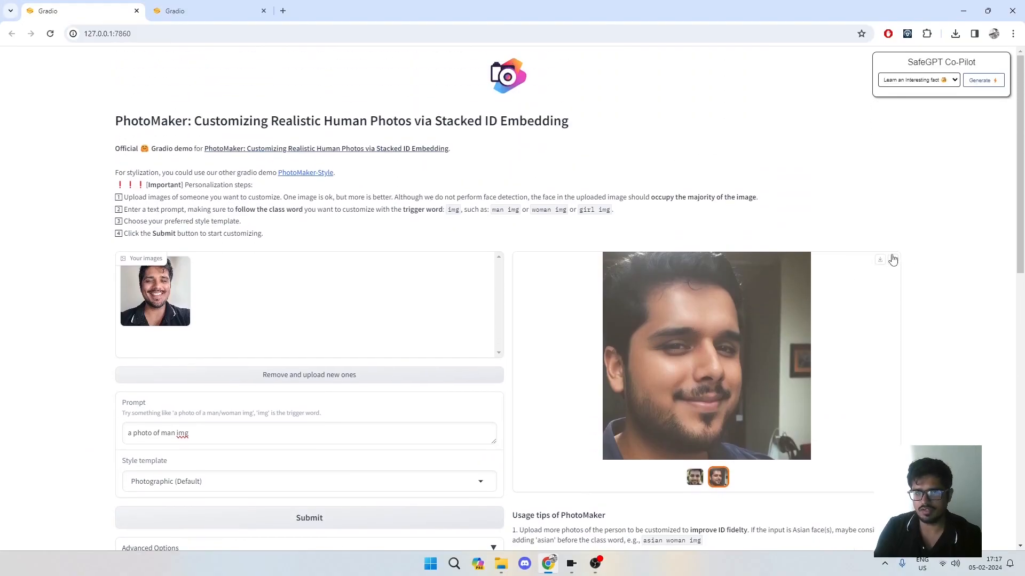